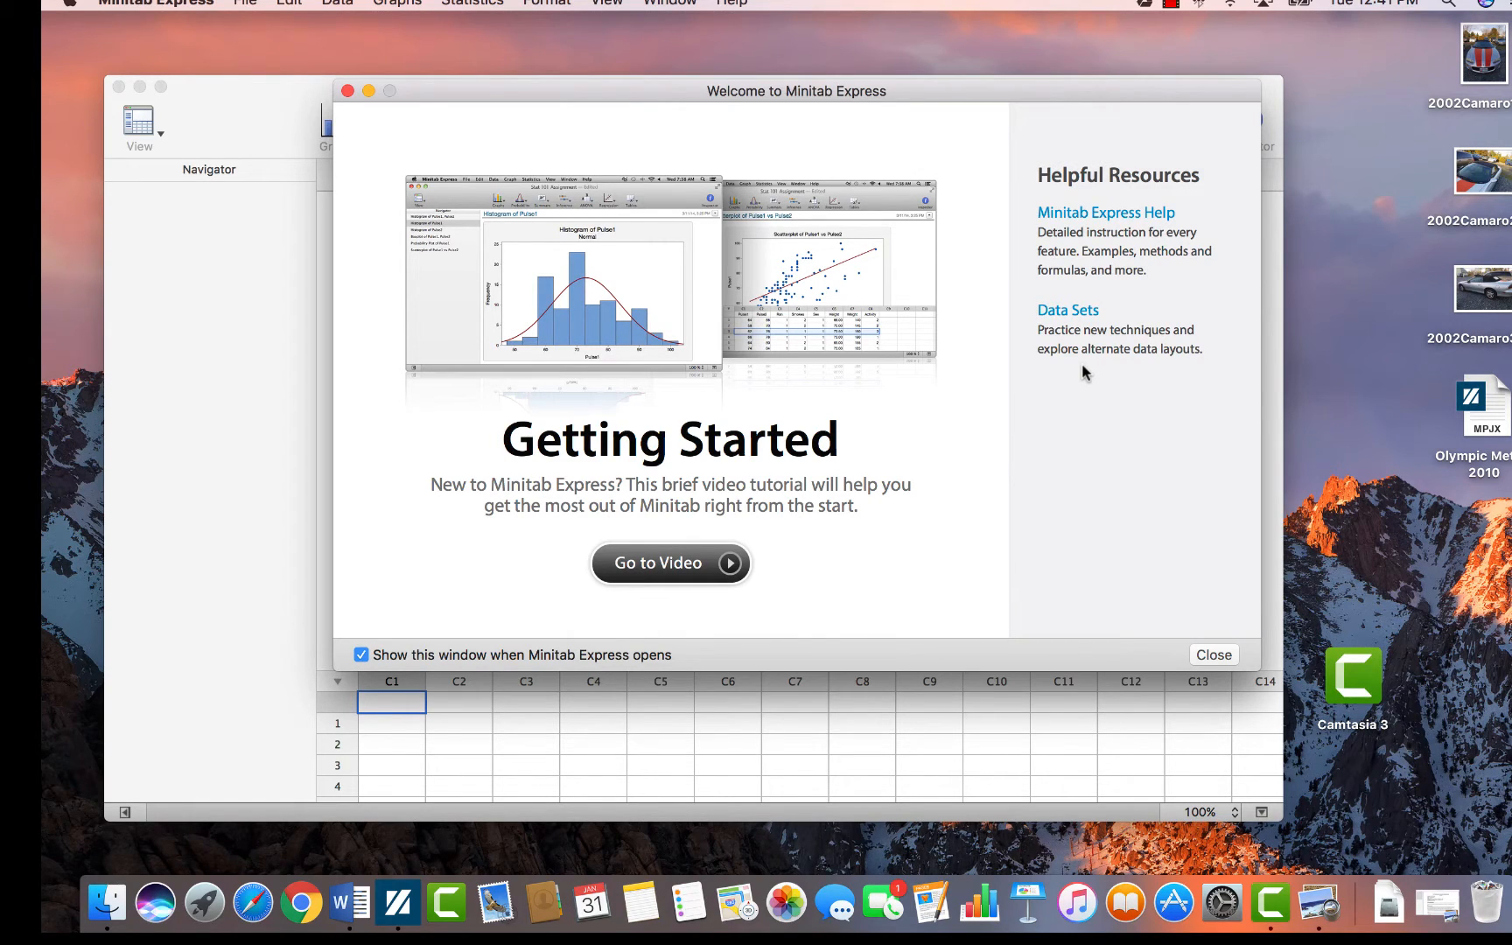
- Close the welcome window and enlarge the worksheet area to show more data rows
click(1213, 655)
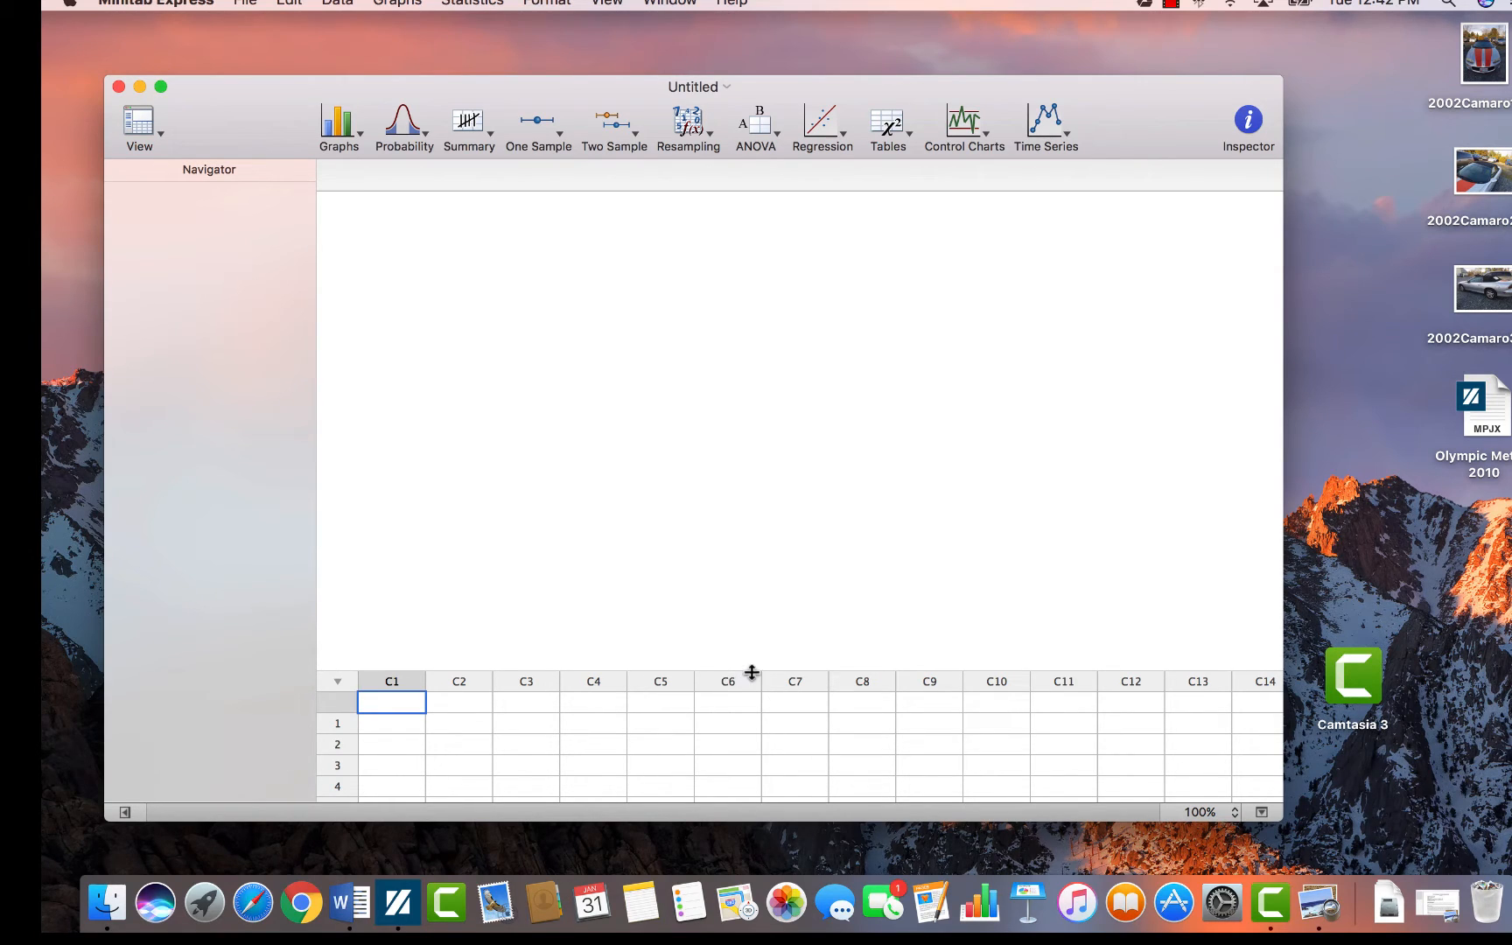
drag(750, 672, 712, 628)
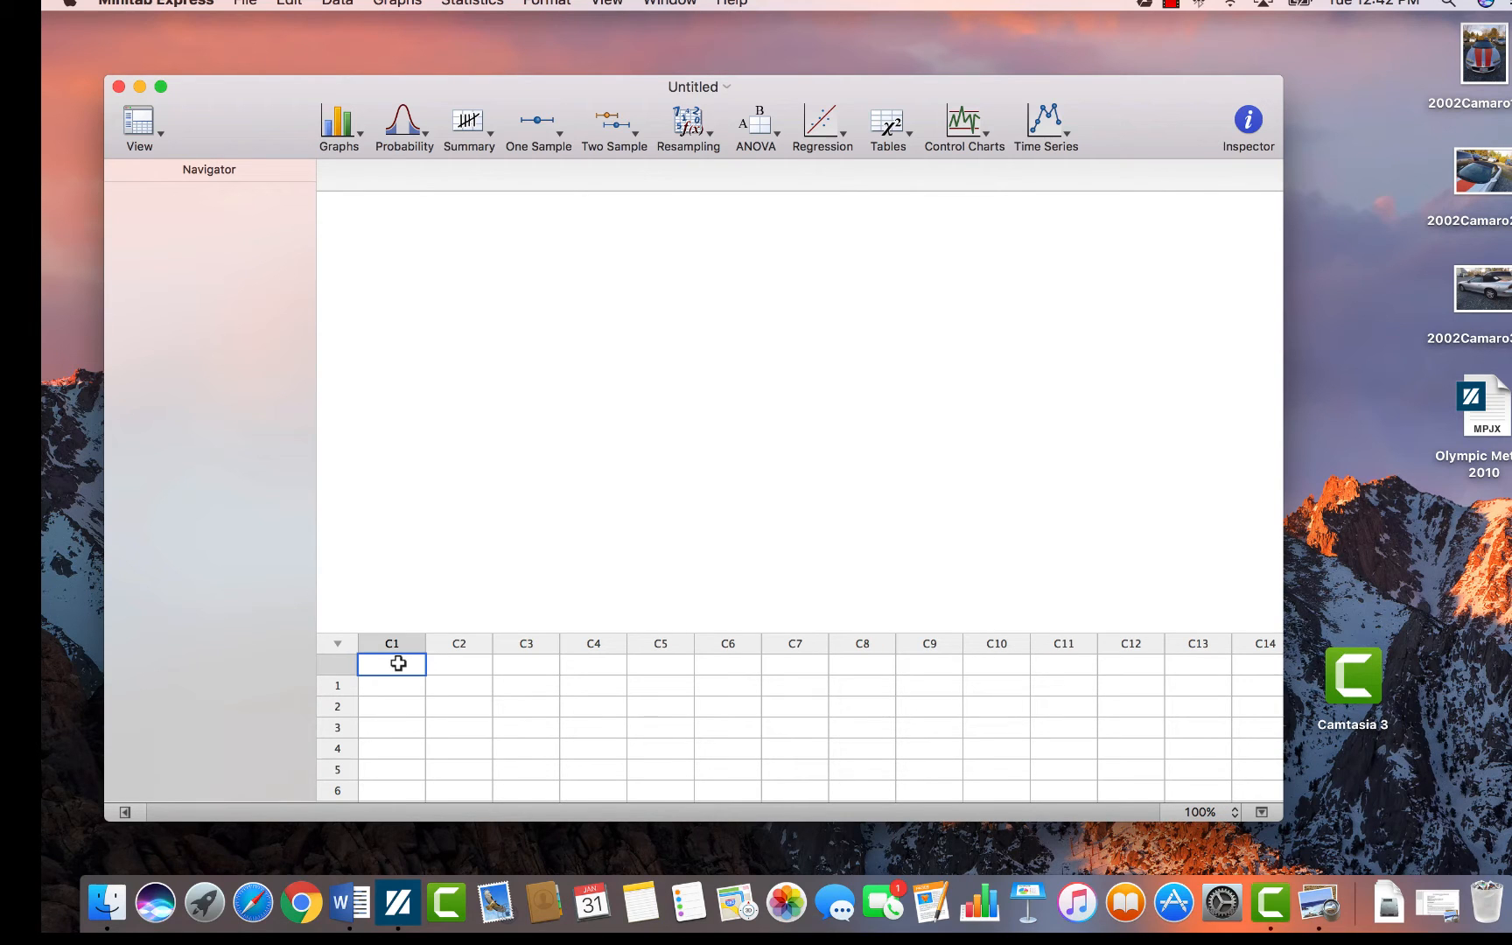
- Name worksheet column C1 Country and column C2 Metals
text(Coiuntry)
key(BackSpace)
key(BackSpace)
key(BackSpace)
key(BackSpace)
key(BackSpace)
key(BackSpace)
text(untry)
key(Tab)
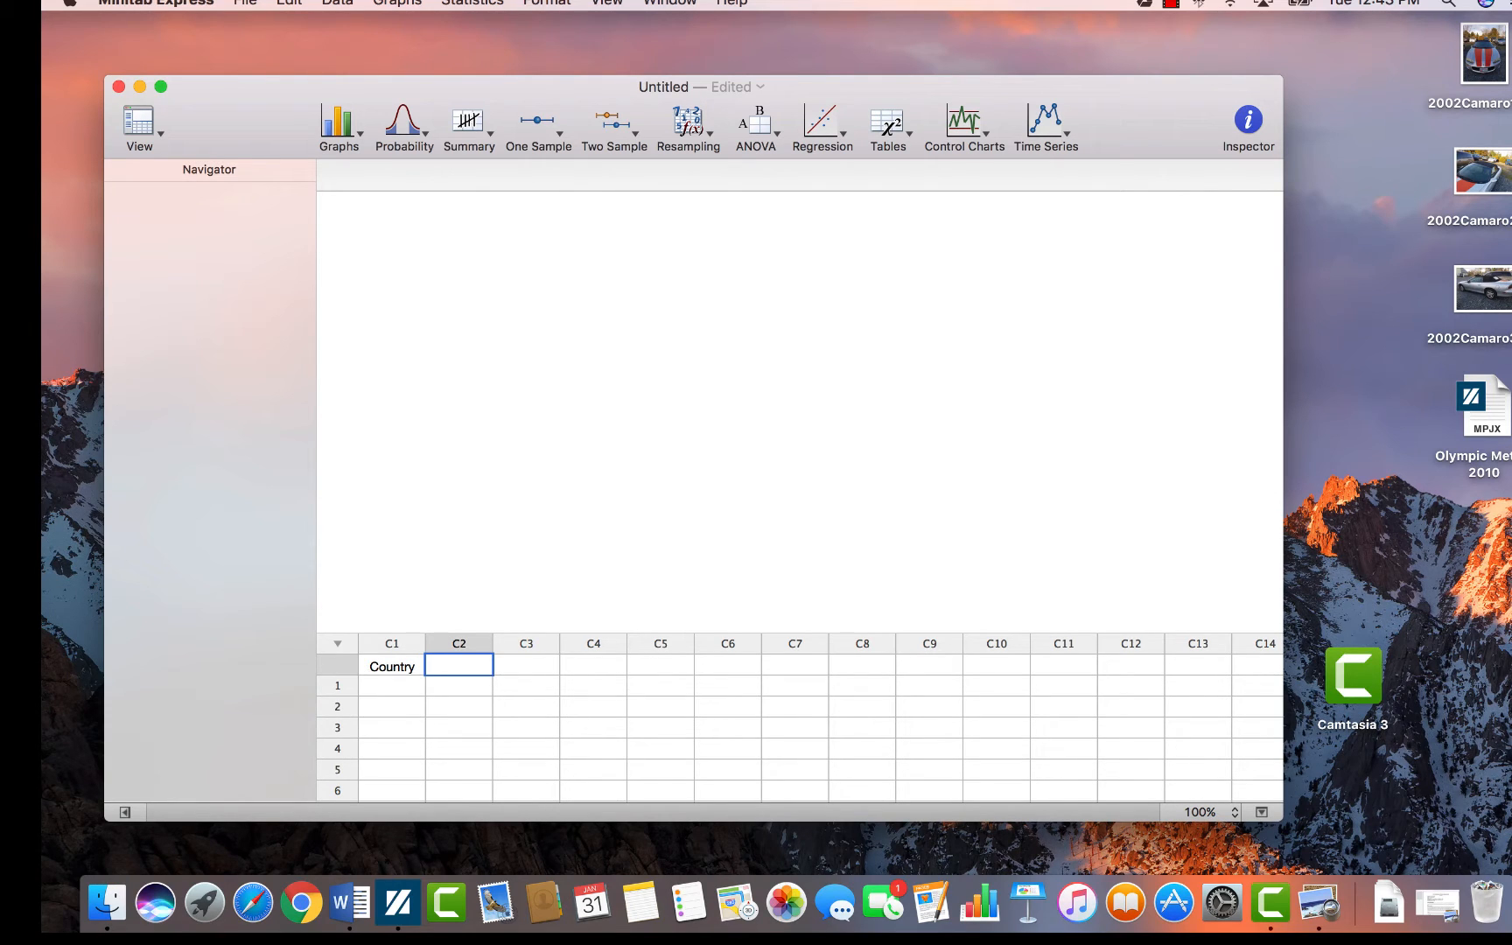
text(Metals)
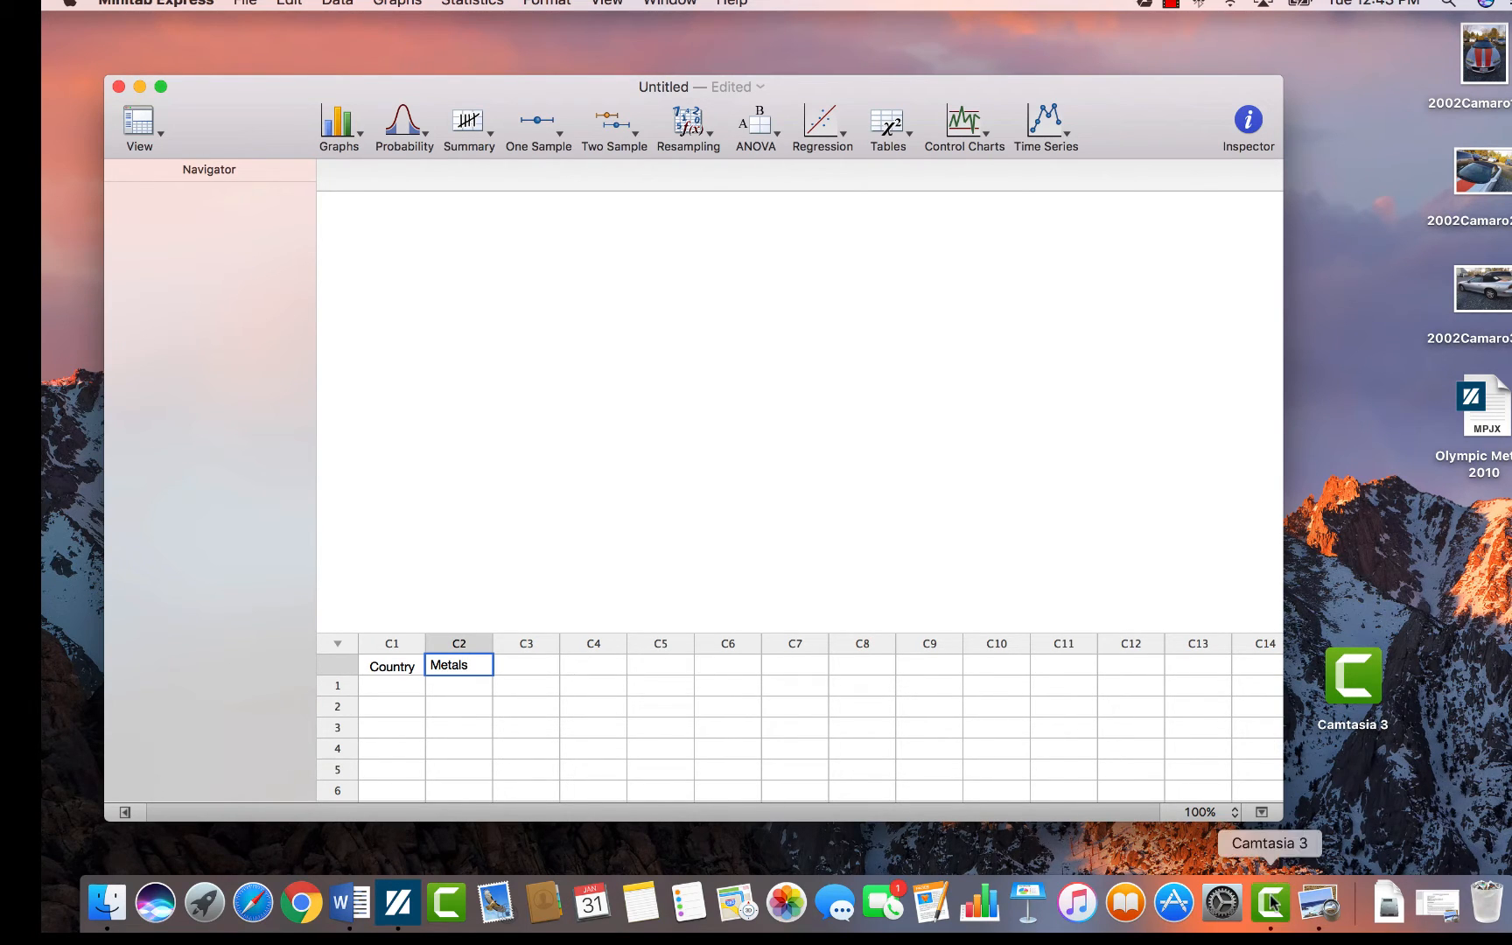
right_click(1271, 901)
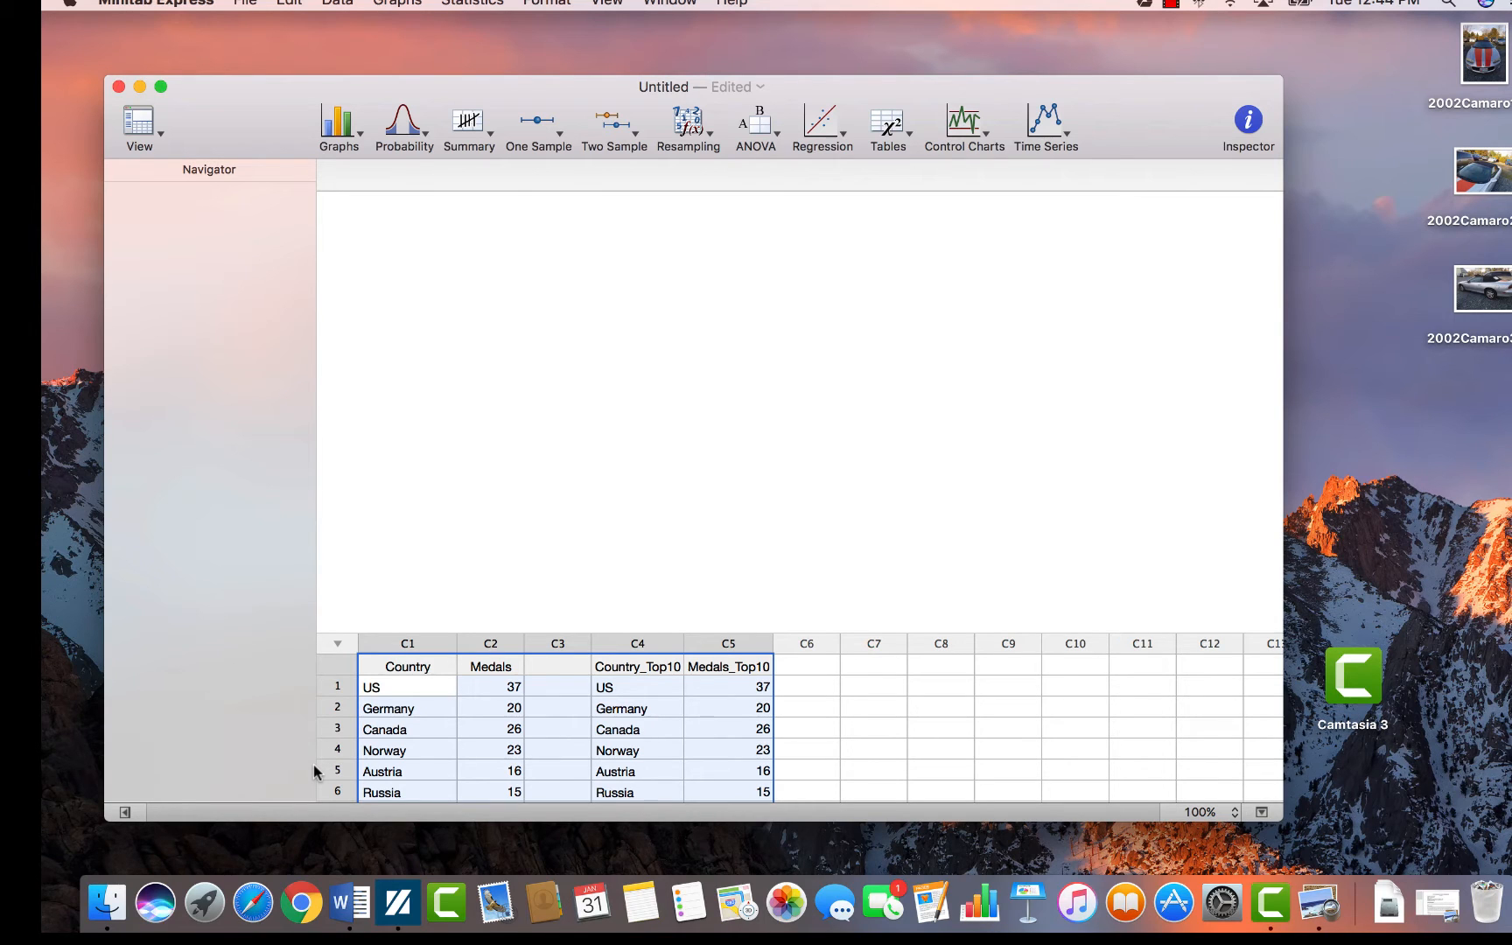
- Create a pie chart of summarized data with Country_Top10 as category names and Medals_Top10 as summary values
click(355, 139)
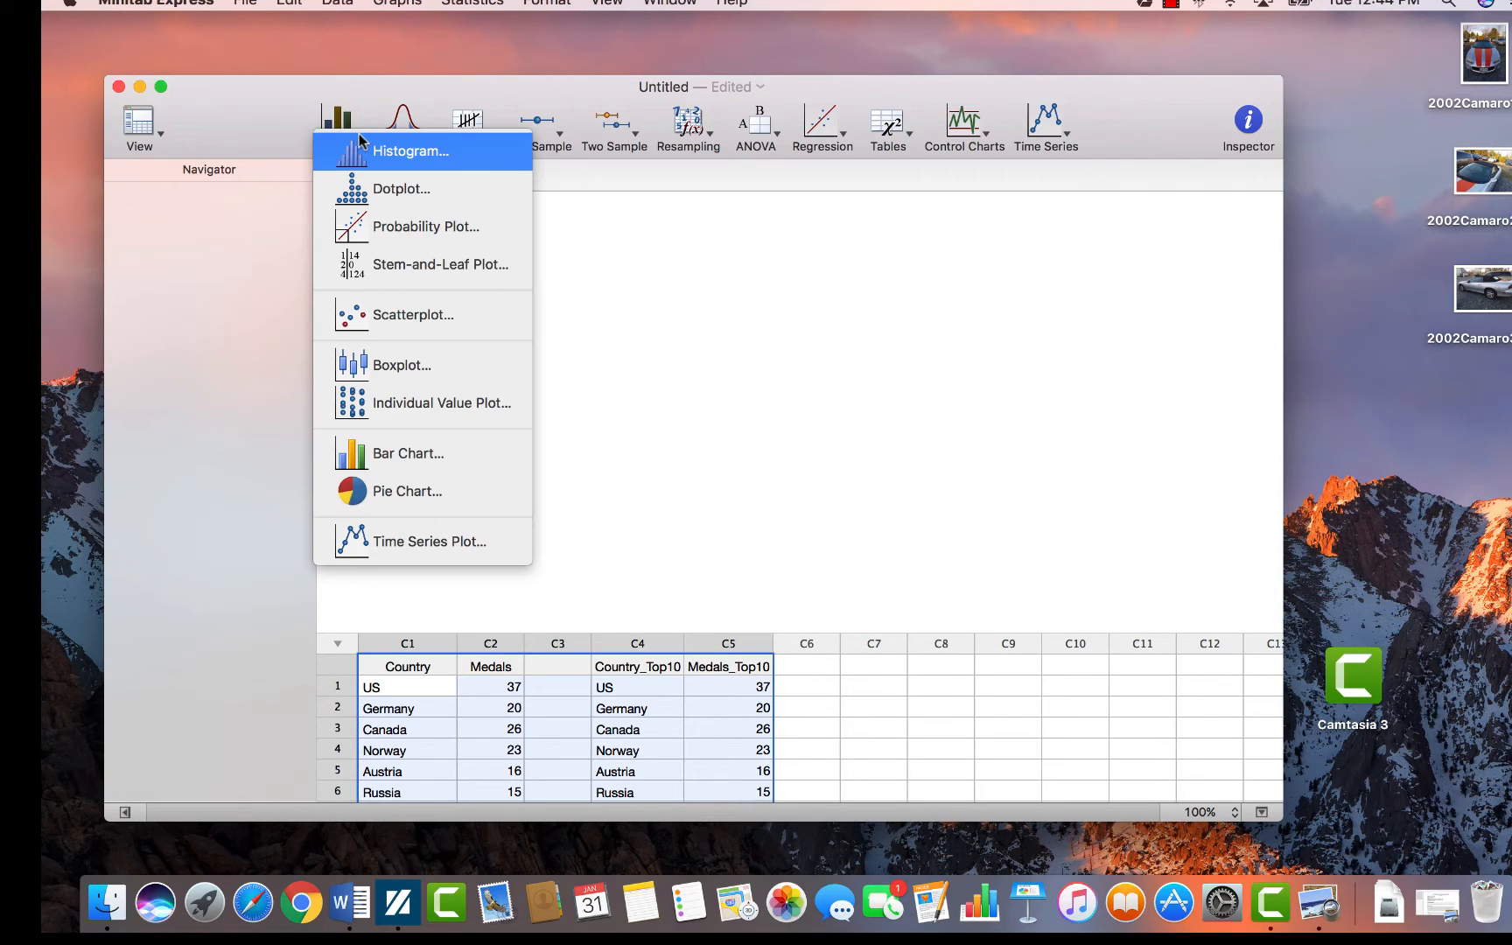
click(358, 493)
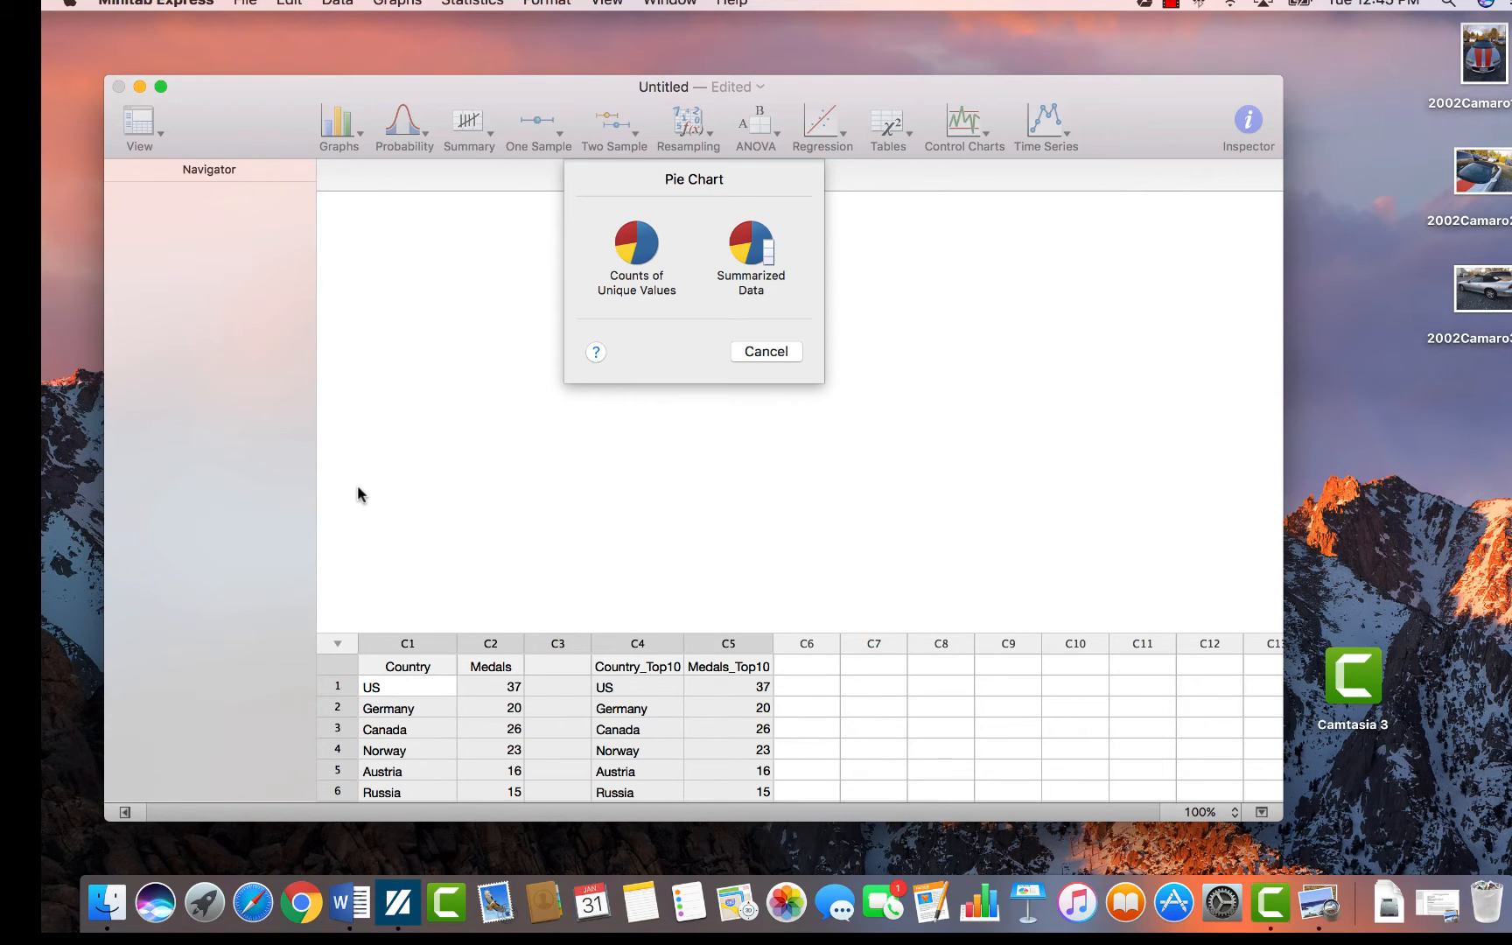
click(746, 249)
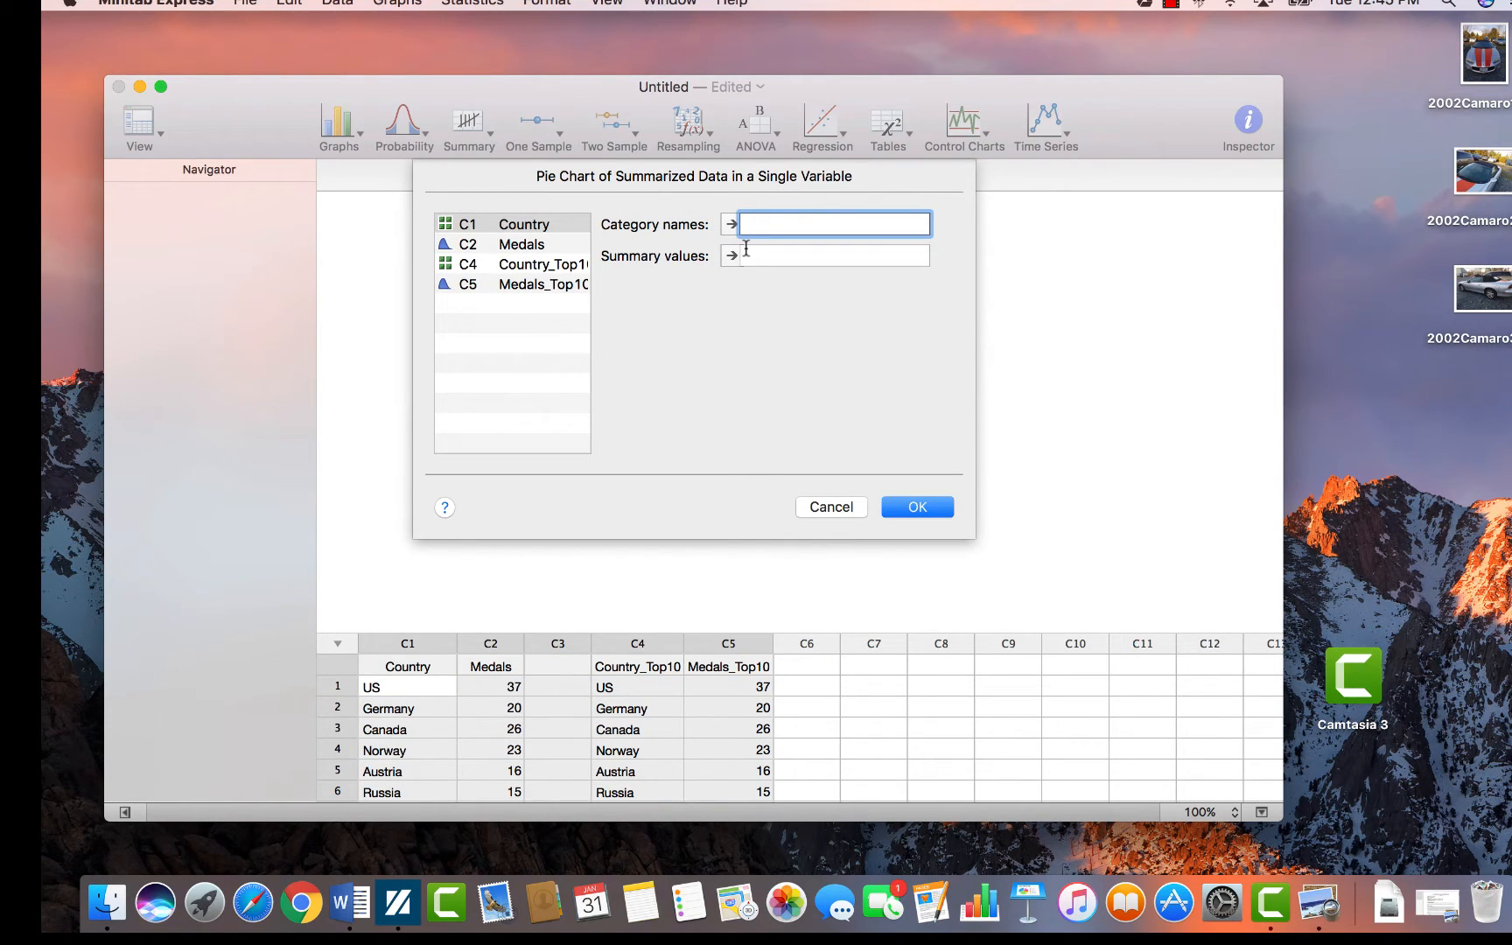
double_click(526, 265)
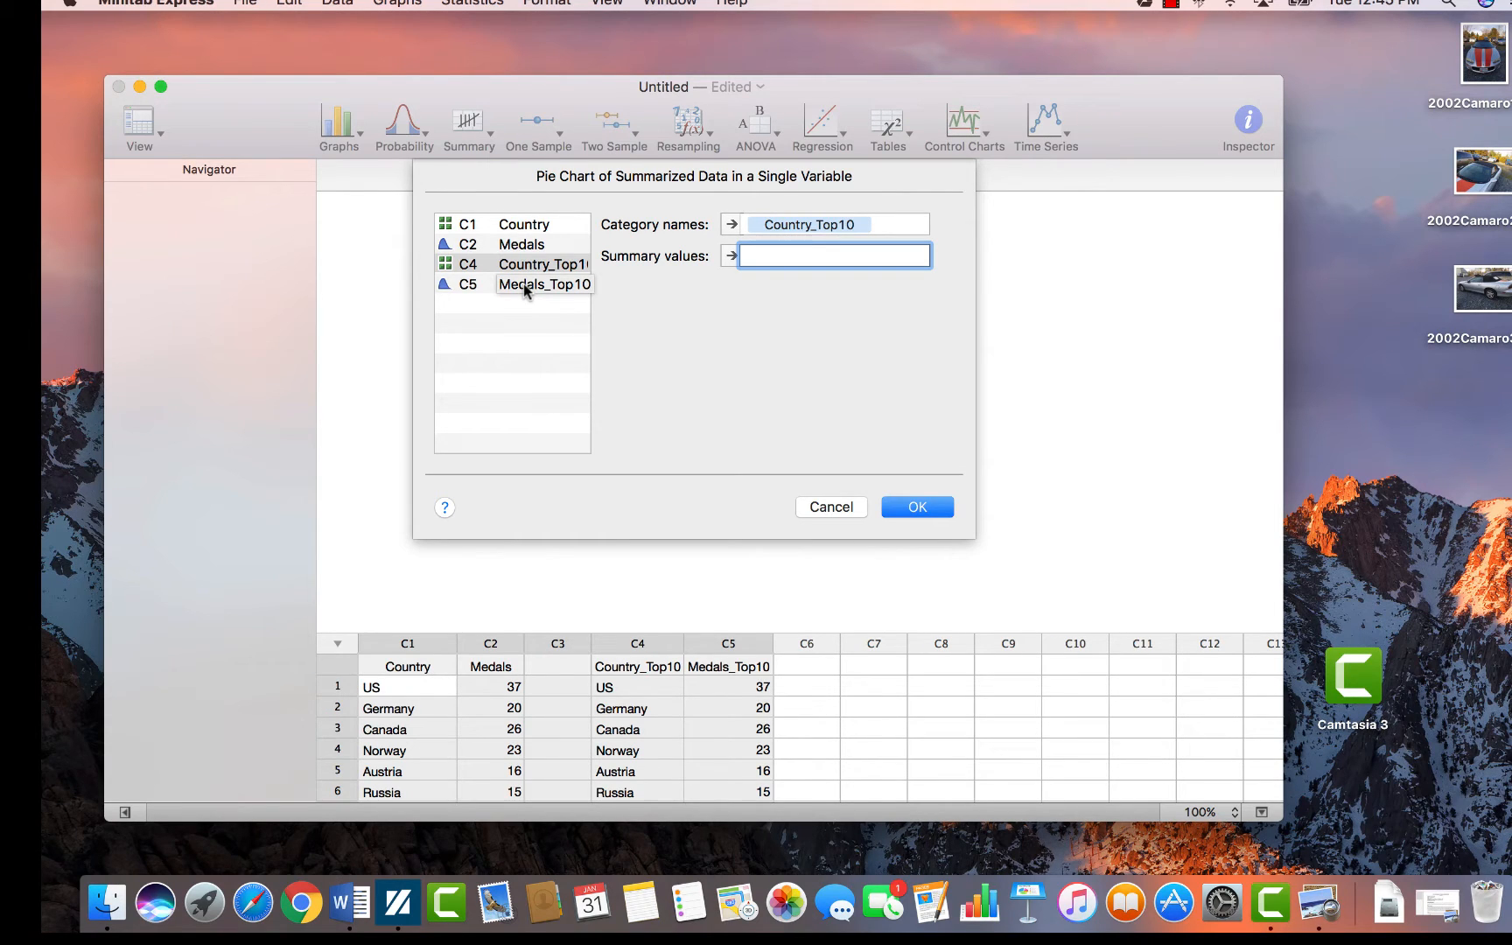
double_click(526, 285)
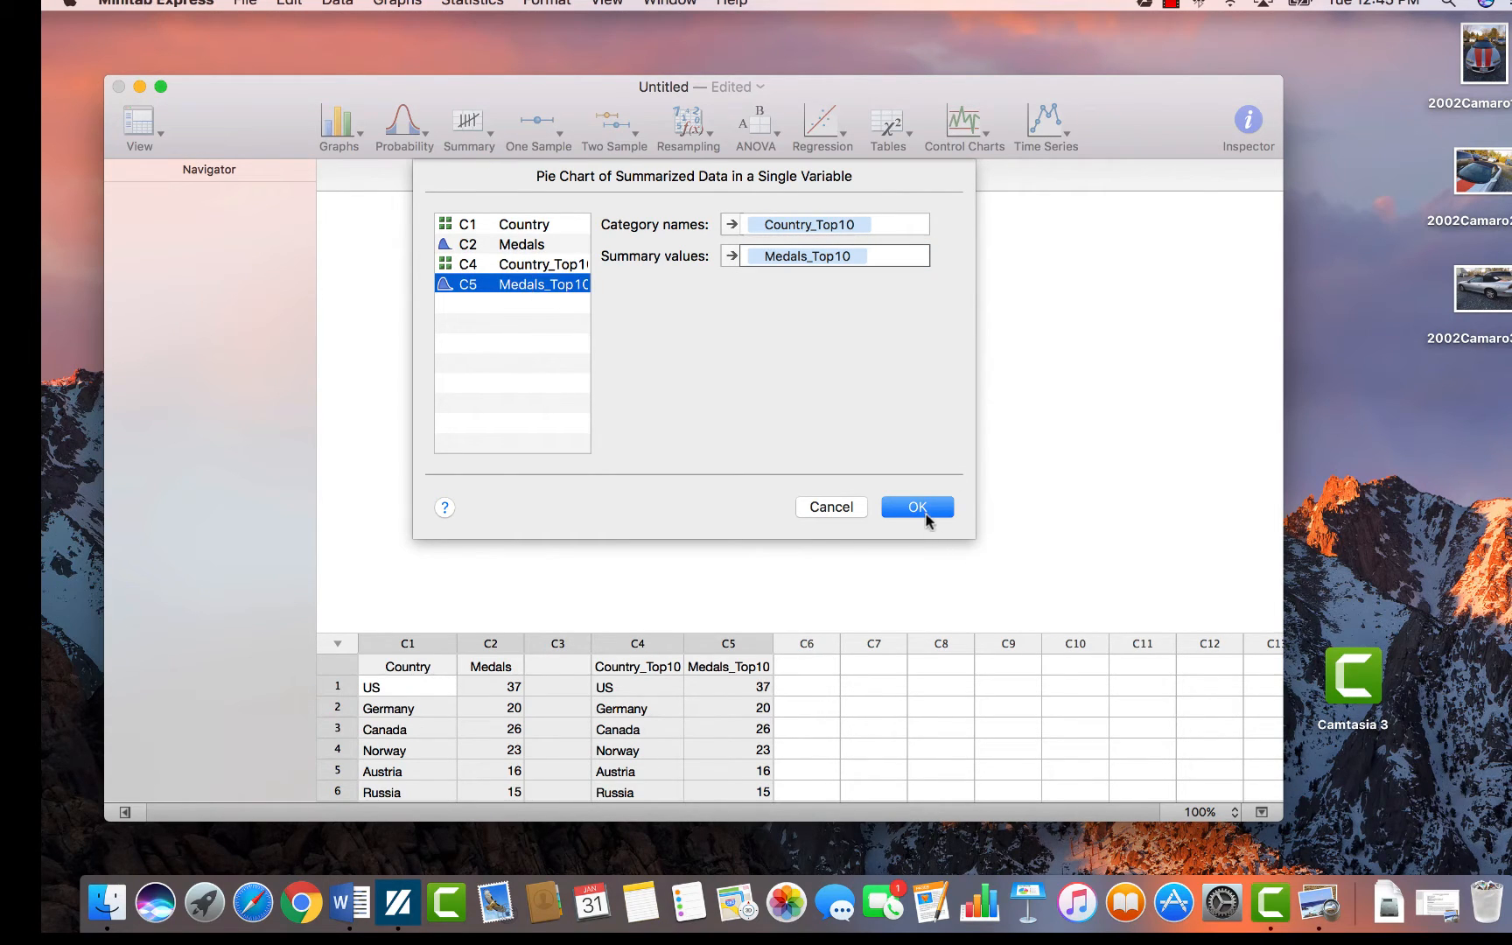
click(926, 516)
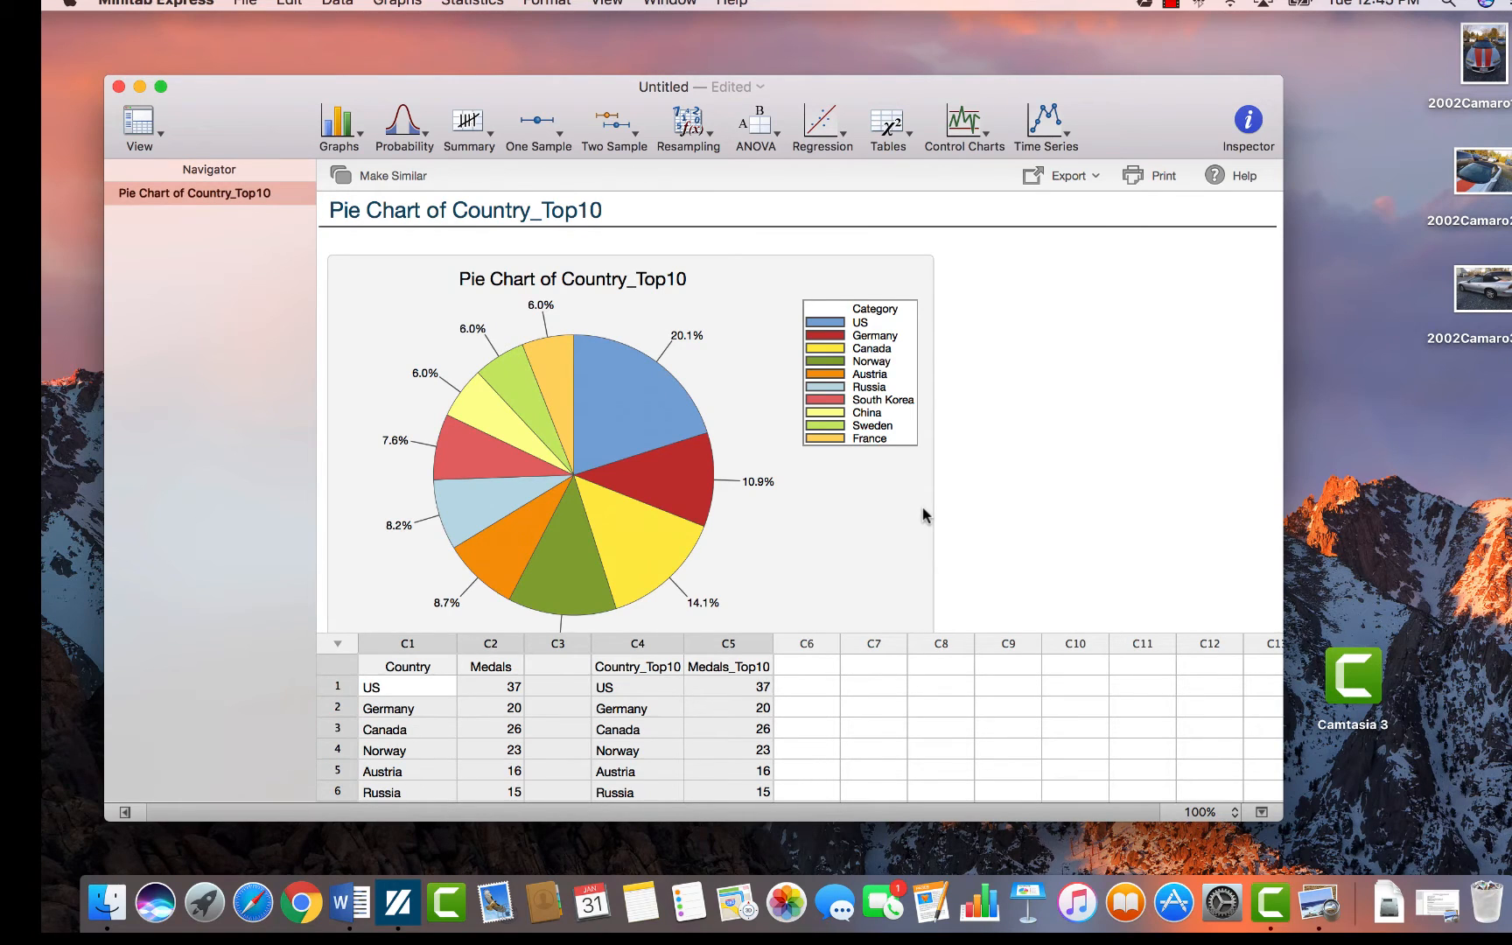
- Change the pie chart's title to "Distribution of Metals for Top 10 Countries 2010"
click(592, 285)
click(592, 285)
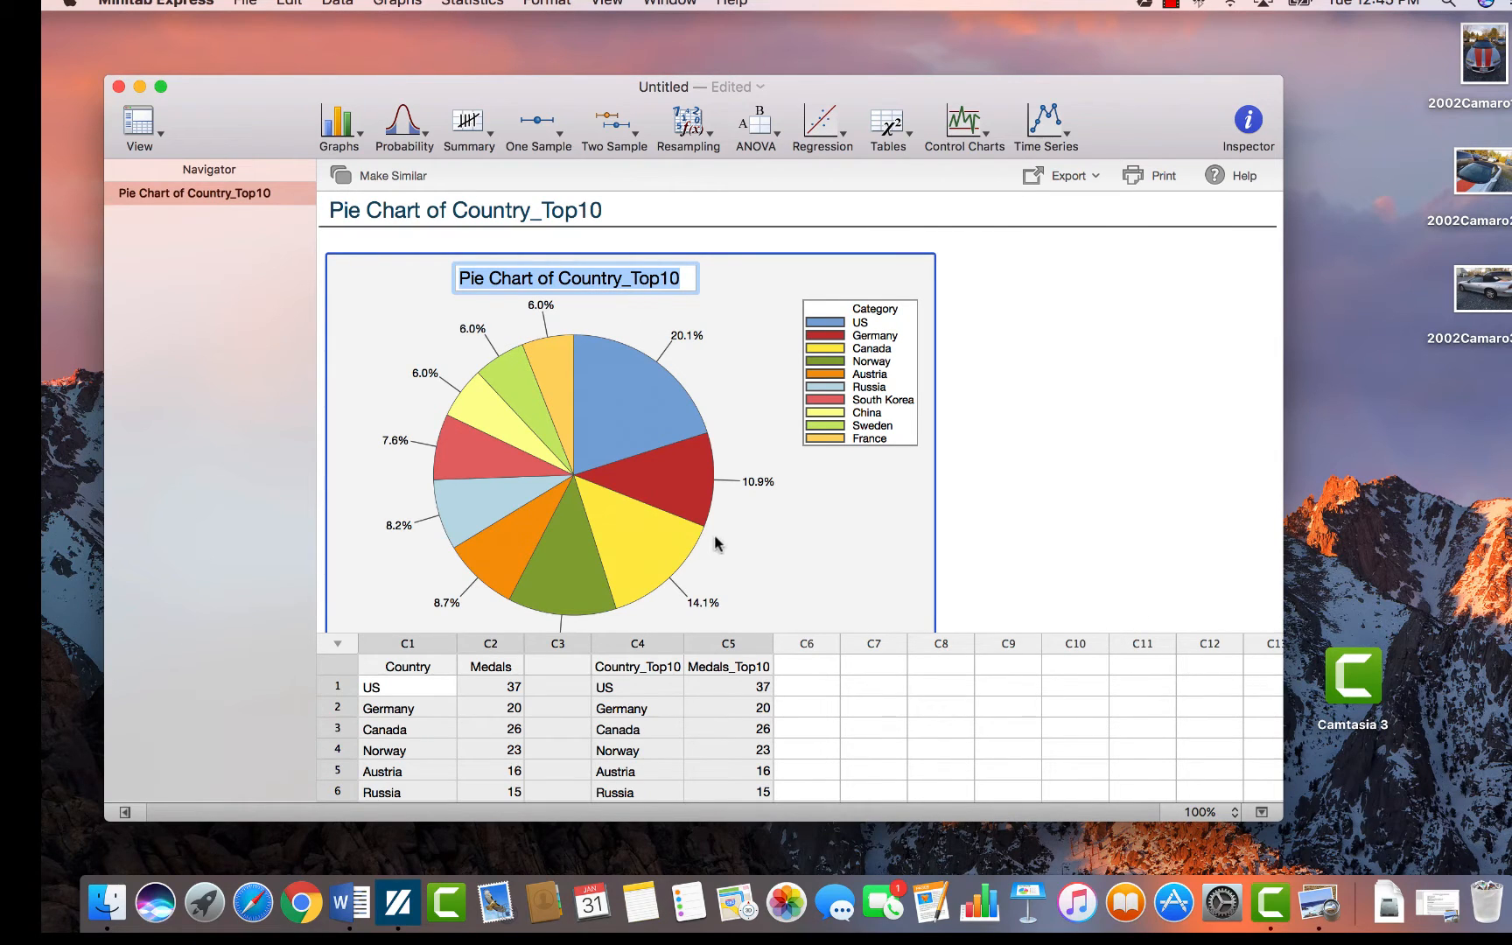
text(Distribu)
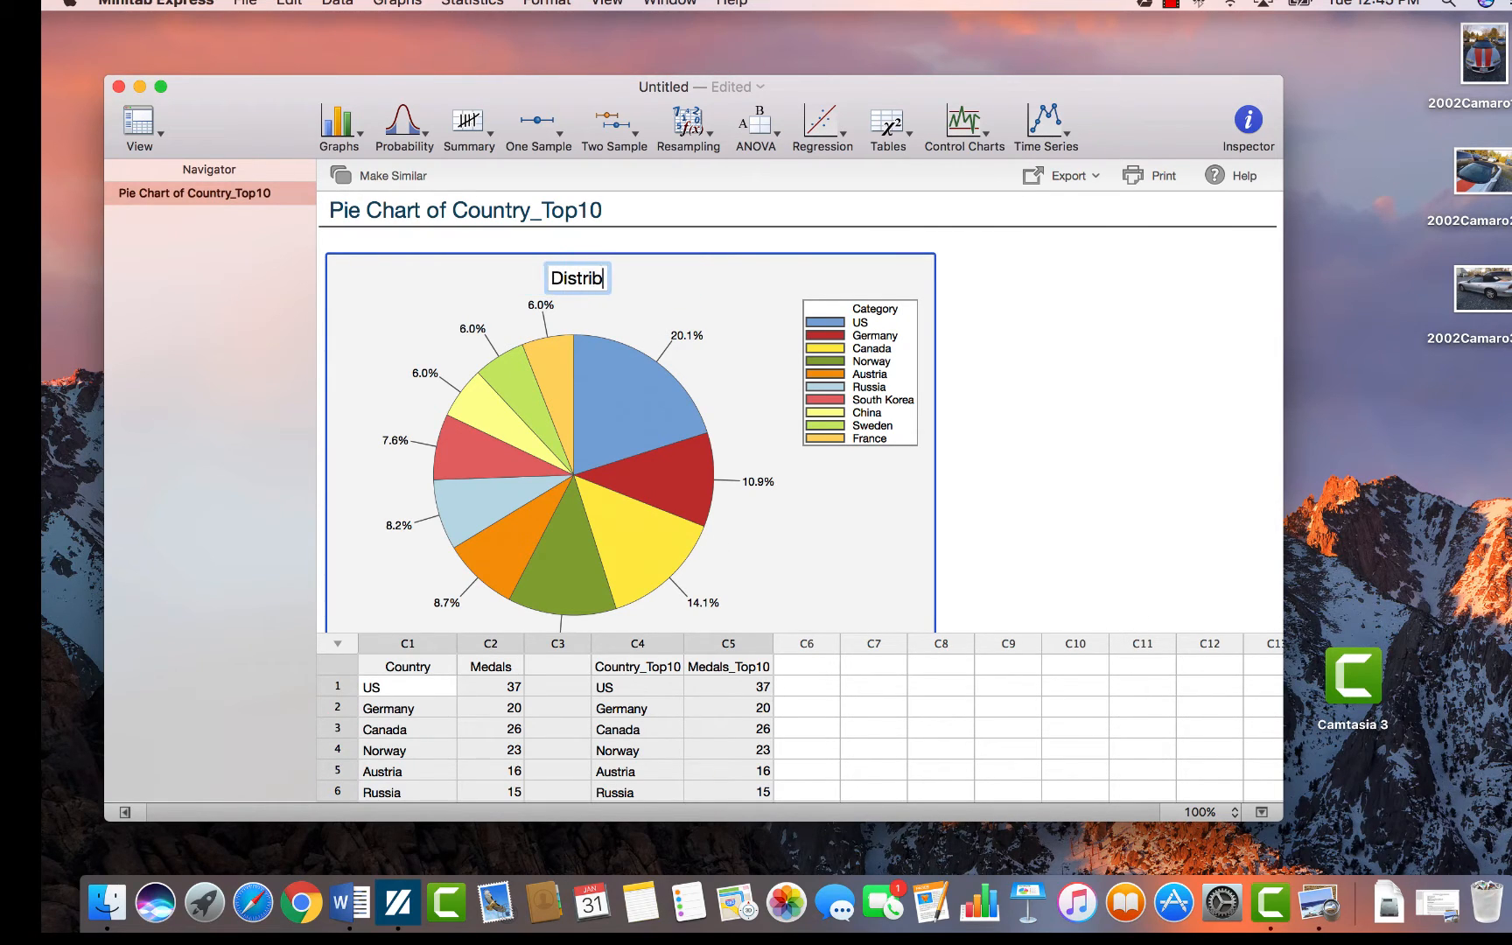
text(tion of Metals for Top 10 Countries 2010)
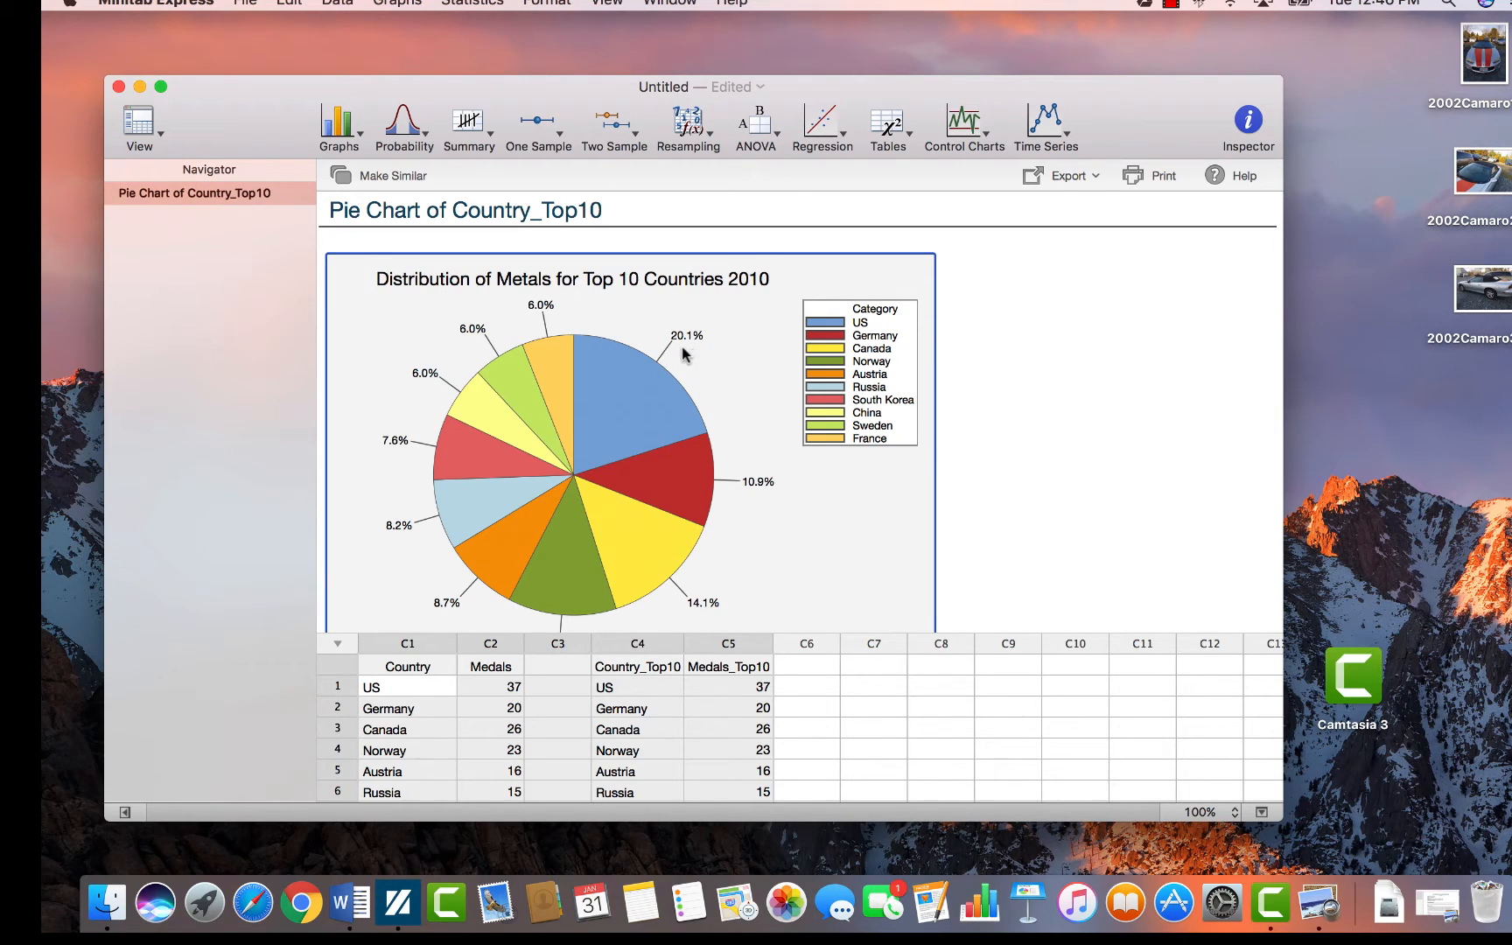
- Set the pie chart's slice labels to show category name and percent without leader lines
right_click(890, 518)
click(854, 494)
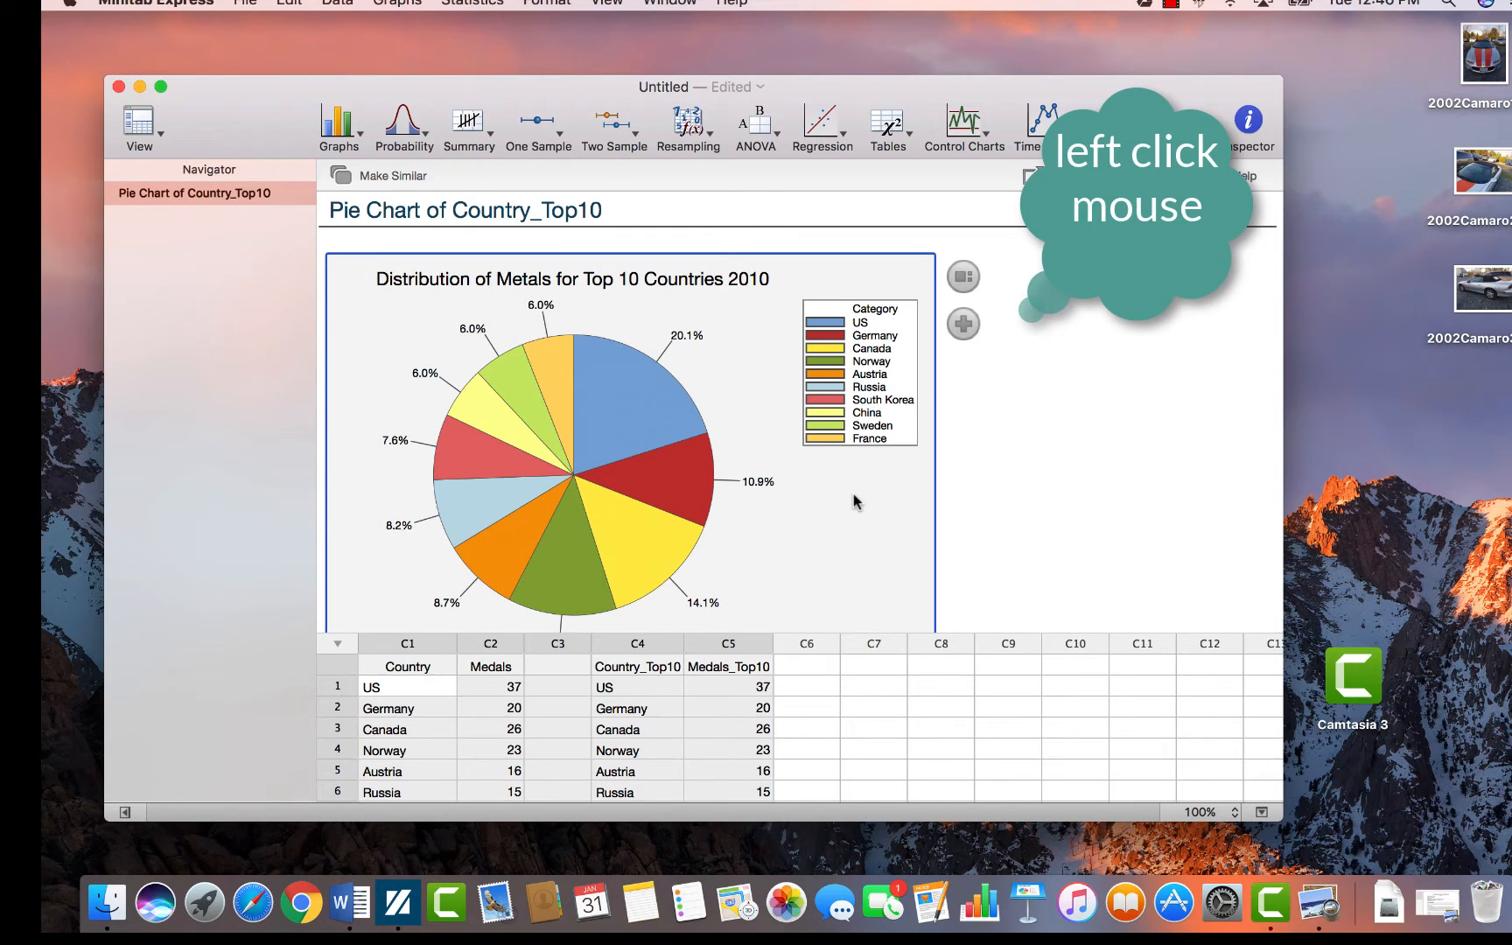
click(962, 326)
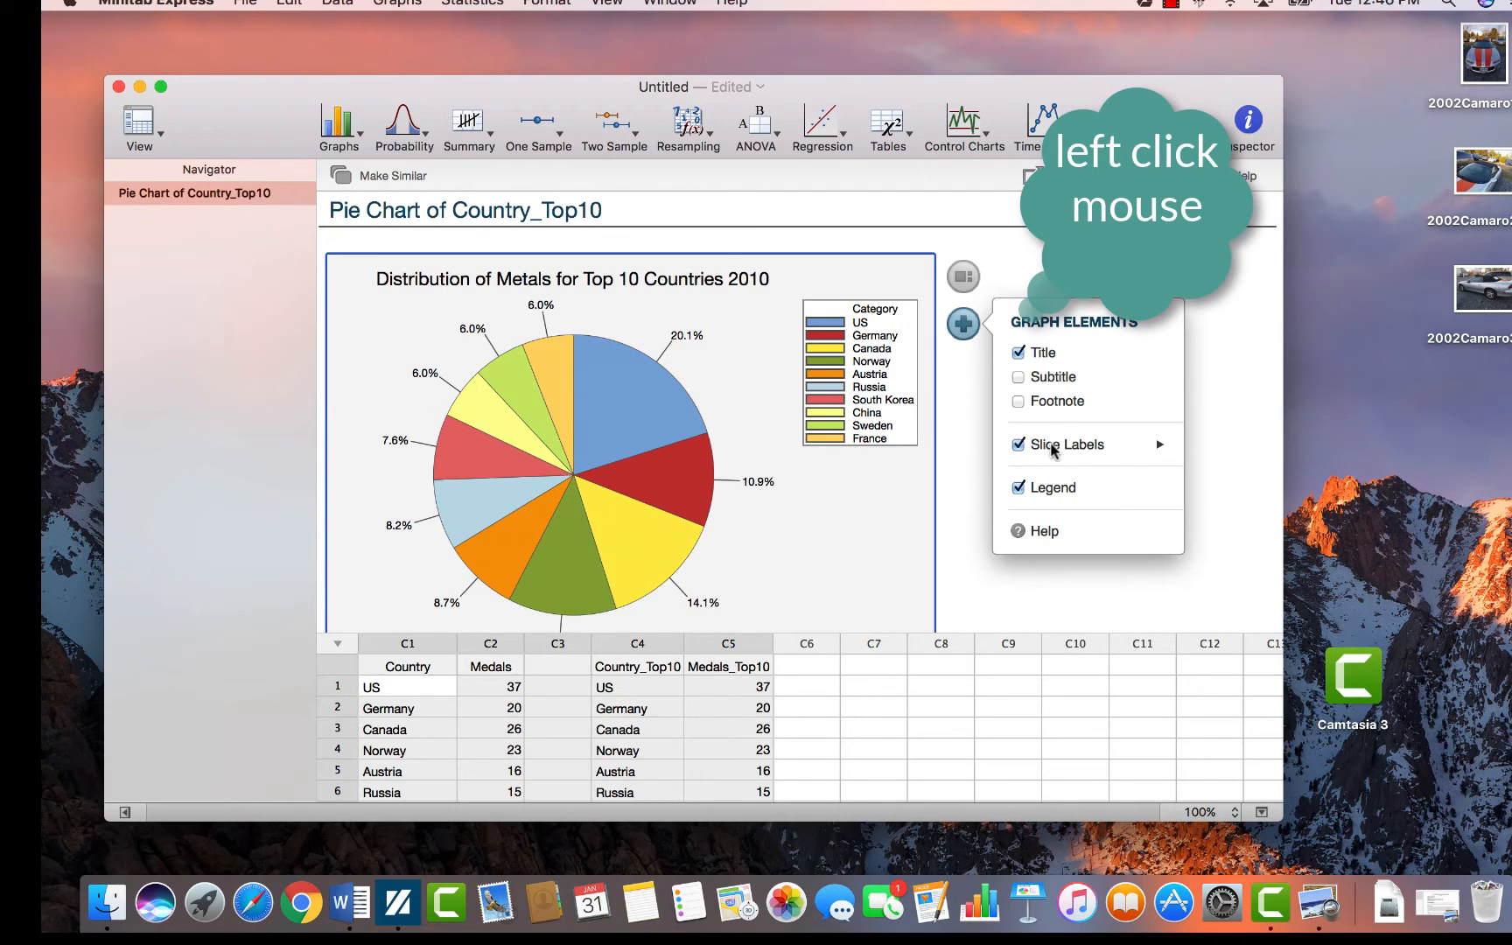
click(1019, 445)
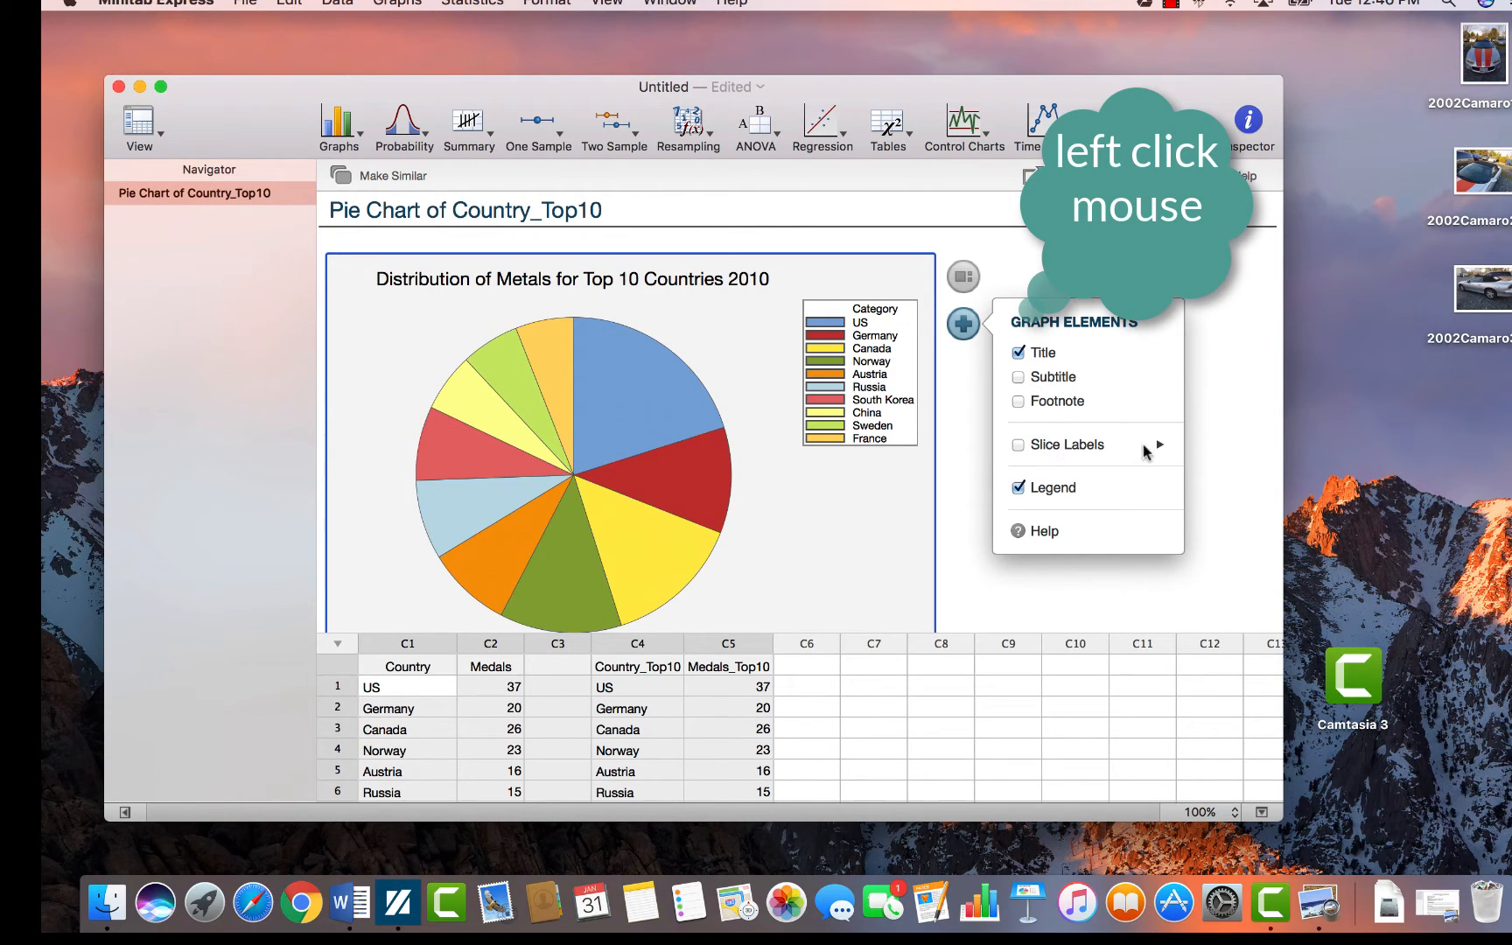
click(1165, 446)
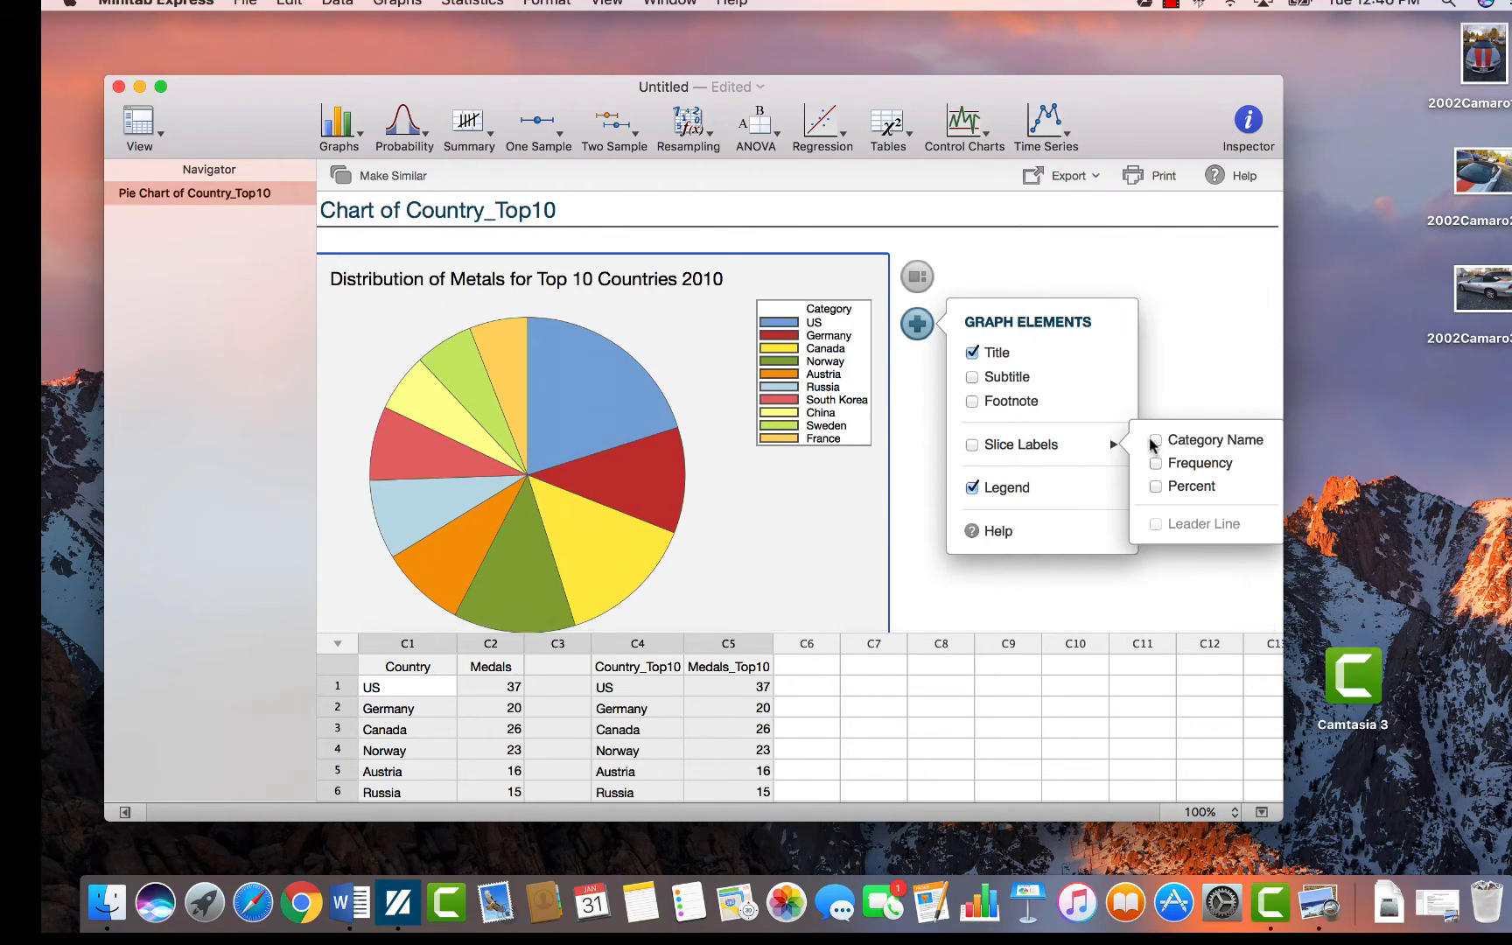
click(1154, 440)
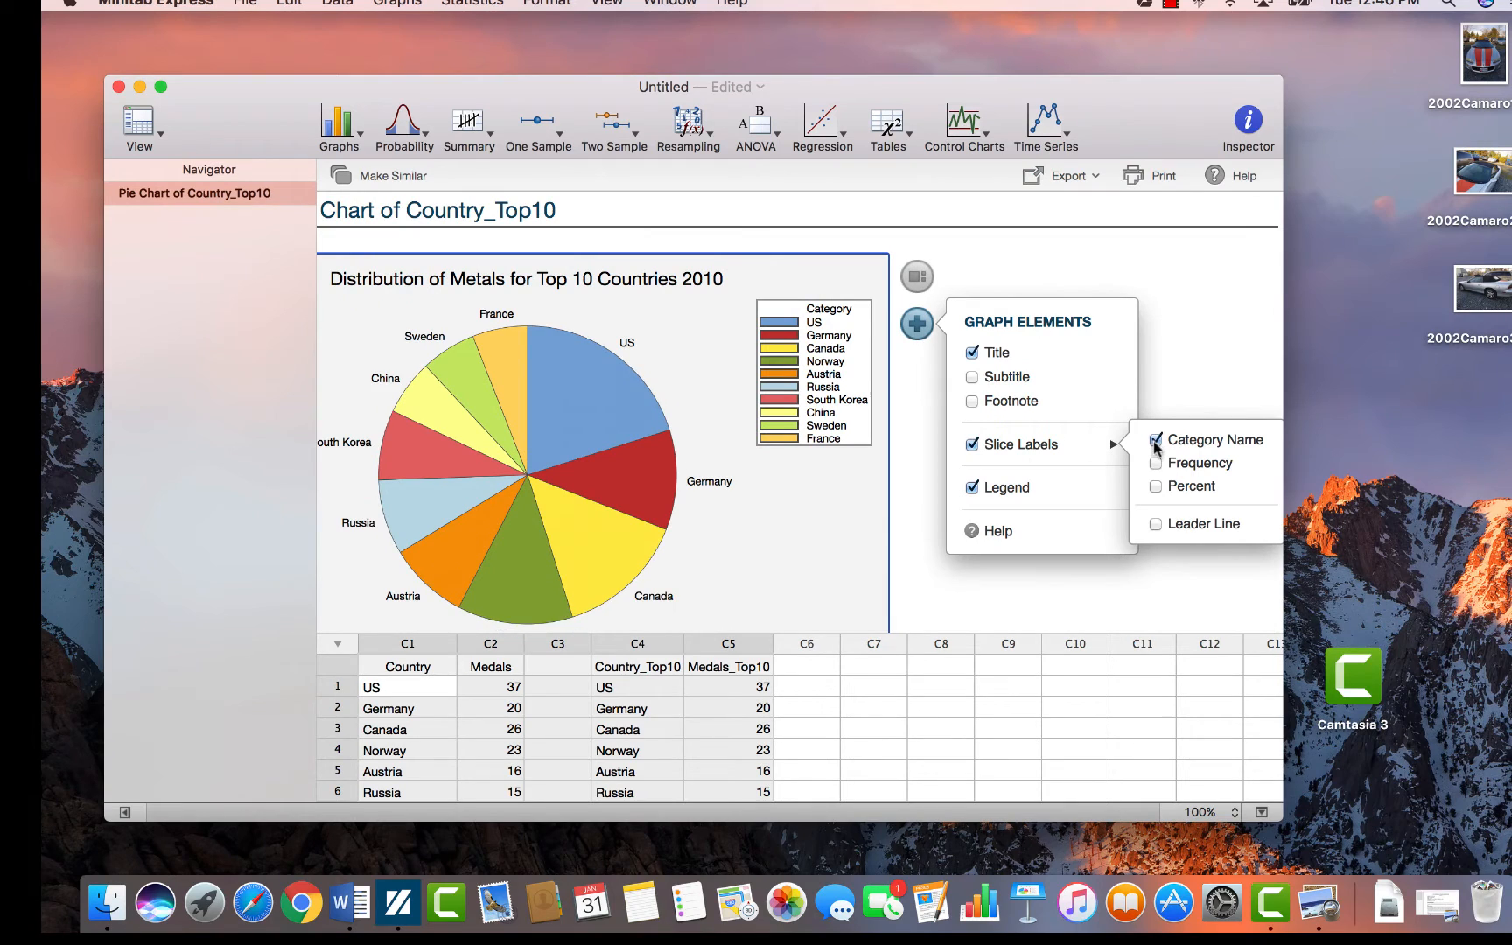
click(1156, 488)
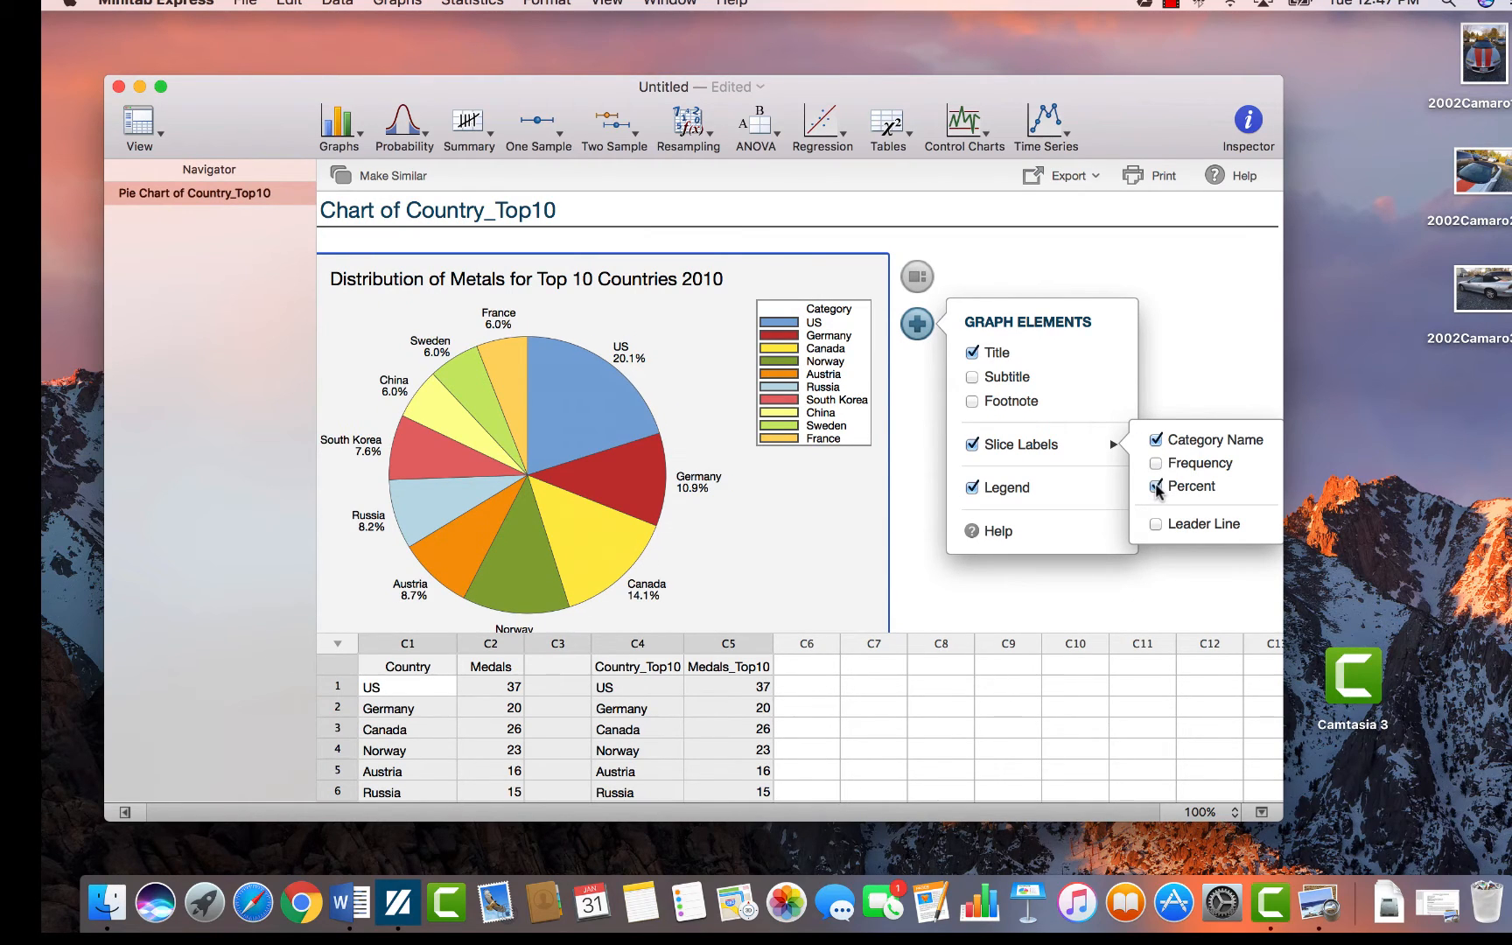
click(758, 502)
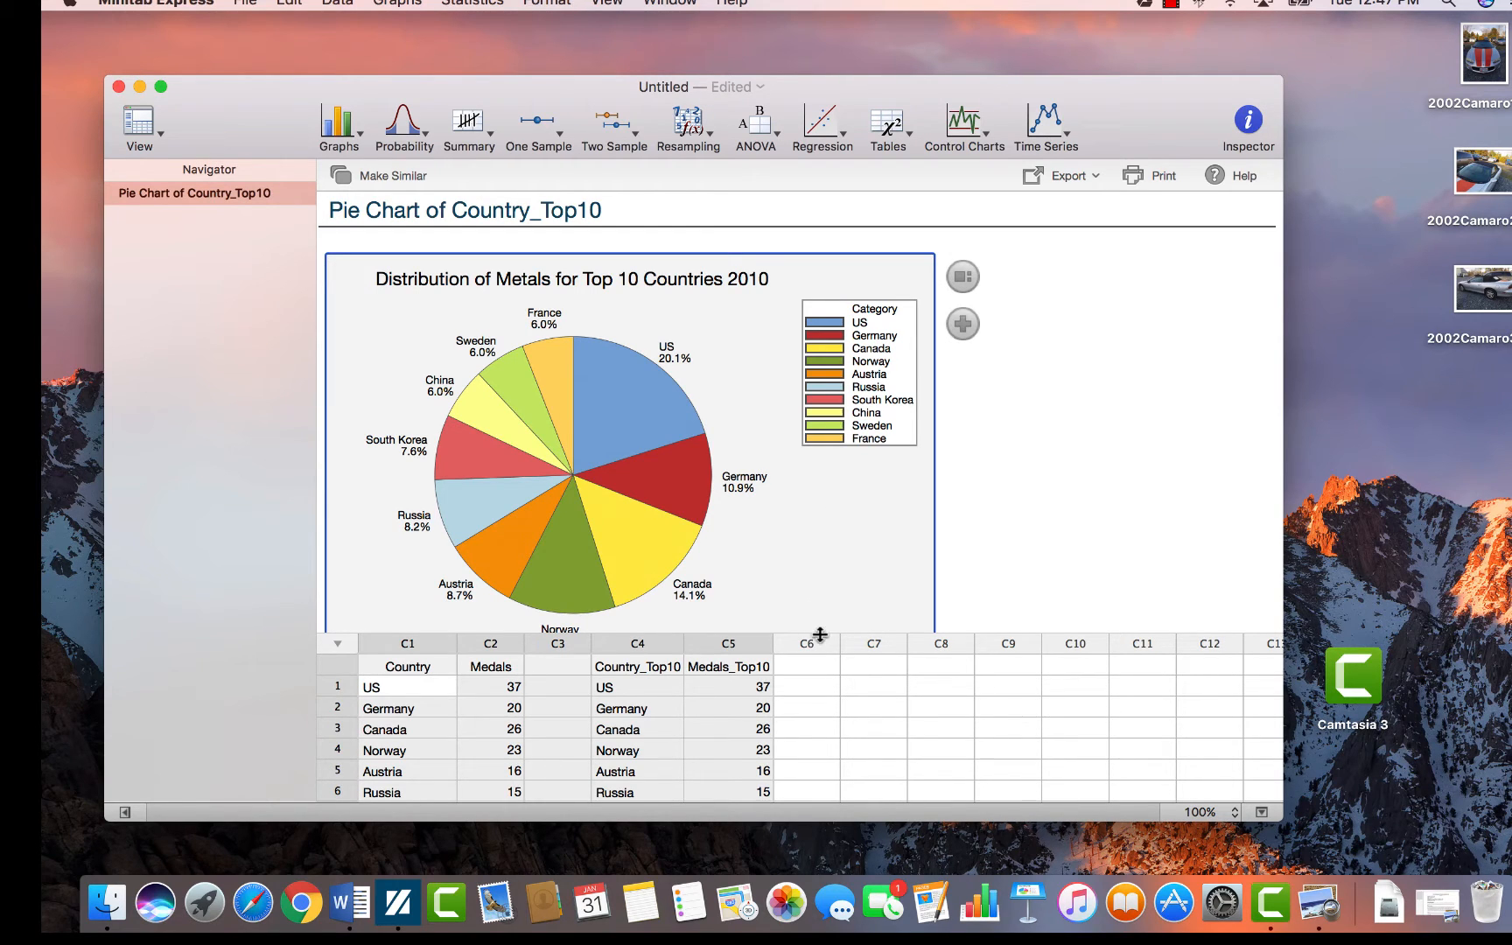
- Enlarge the graph area and remove "2010" from the end of the chart title
drag(820, 634, 807, 688)
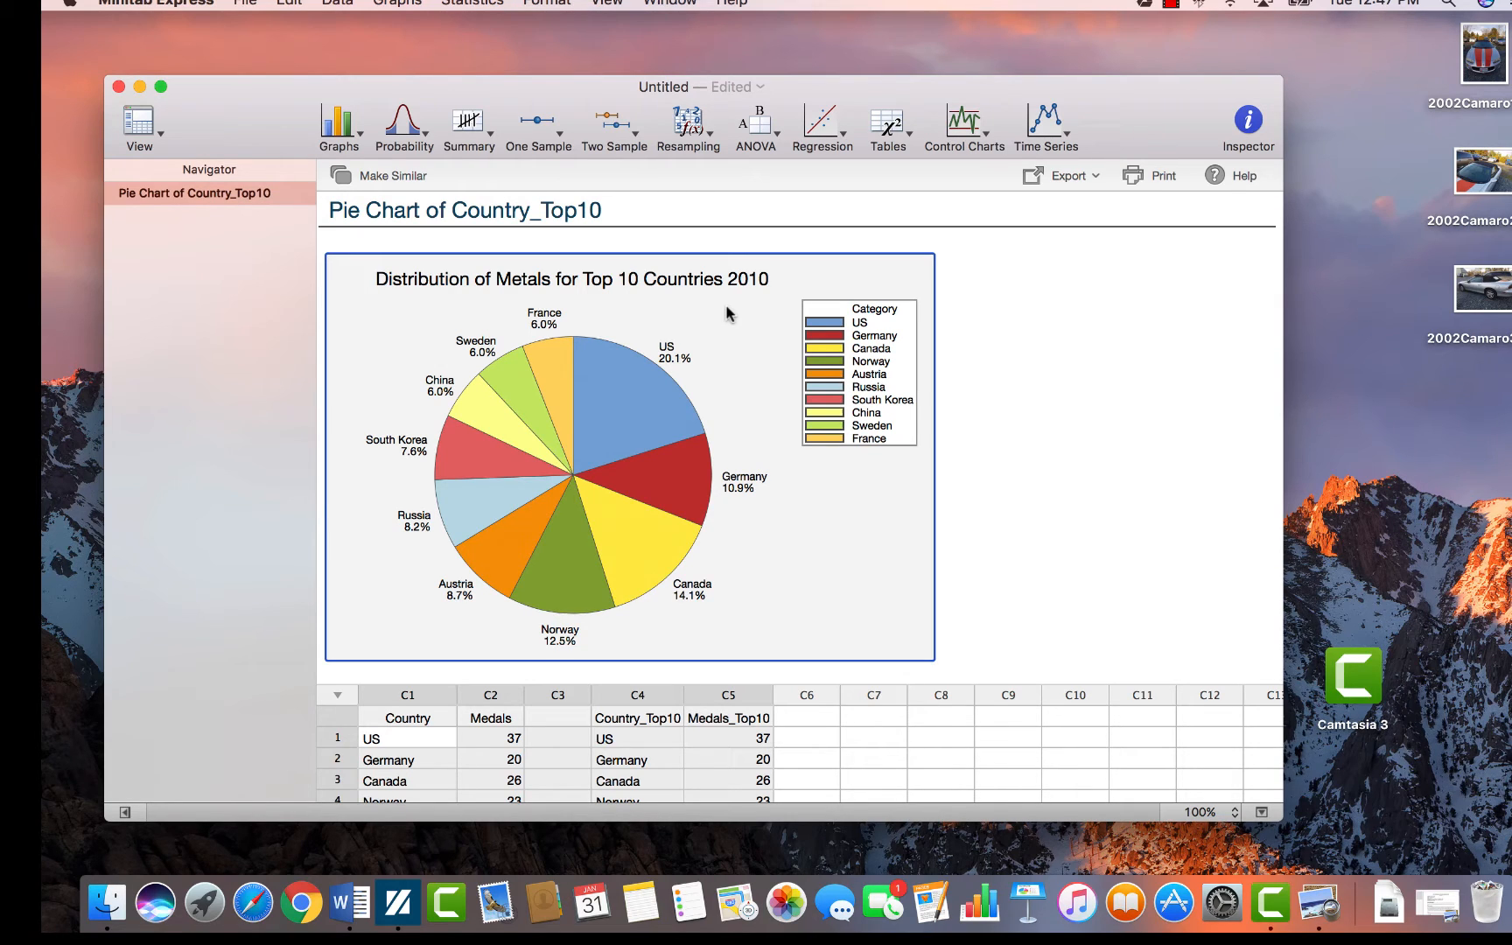
double_click(656, 280)
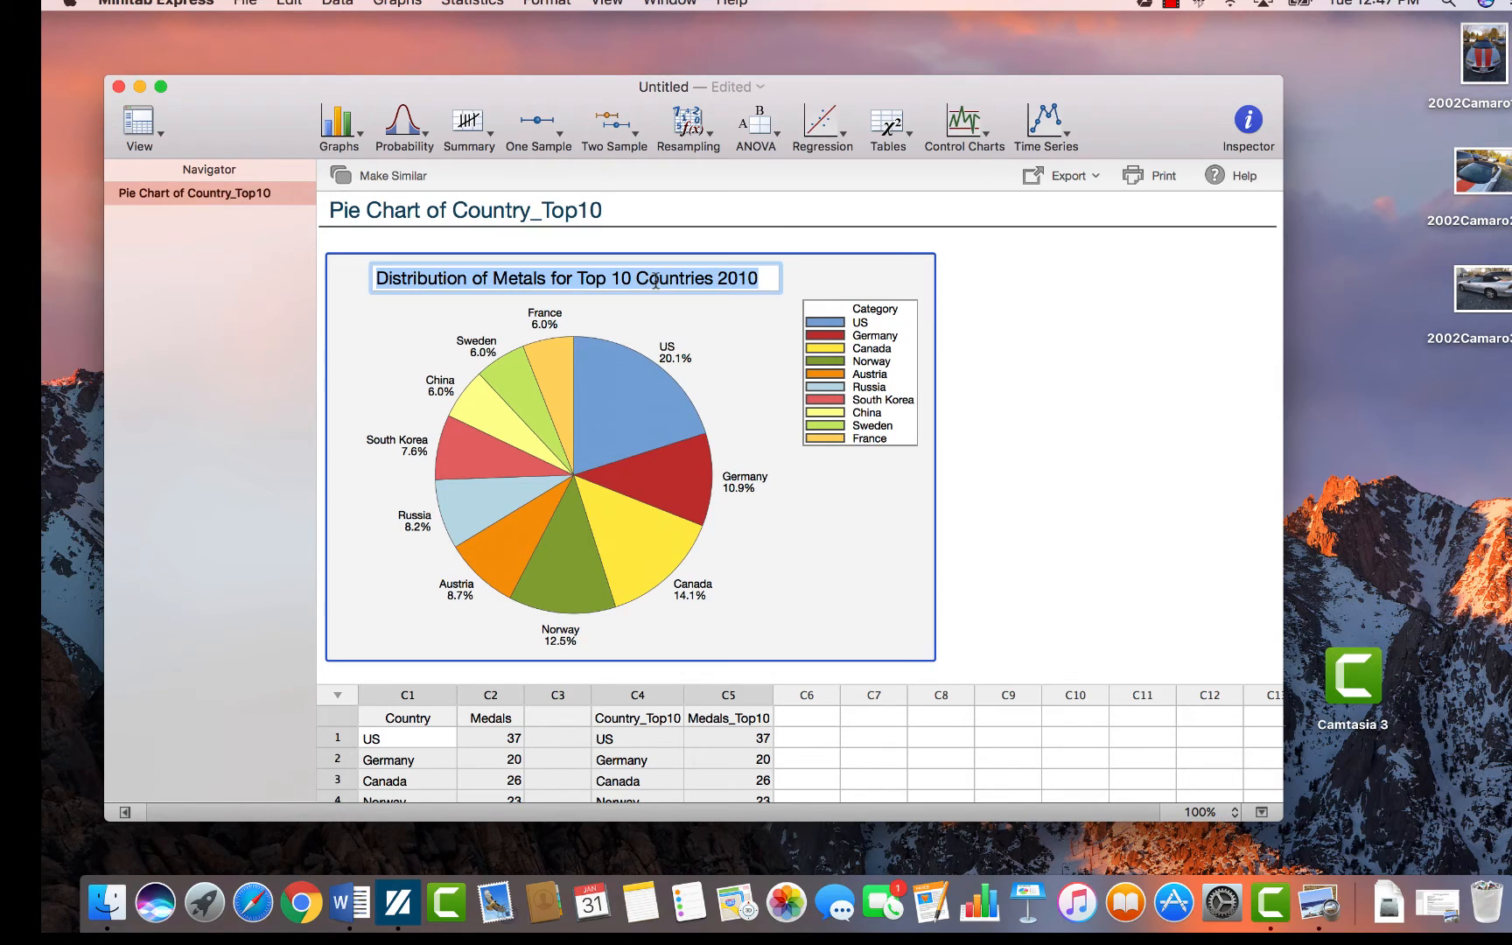
click(761, 279)
key(BackSpace)
key(BackSpace)
key(BackSpace)
key(BackSpace)
key(BackSpace)
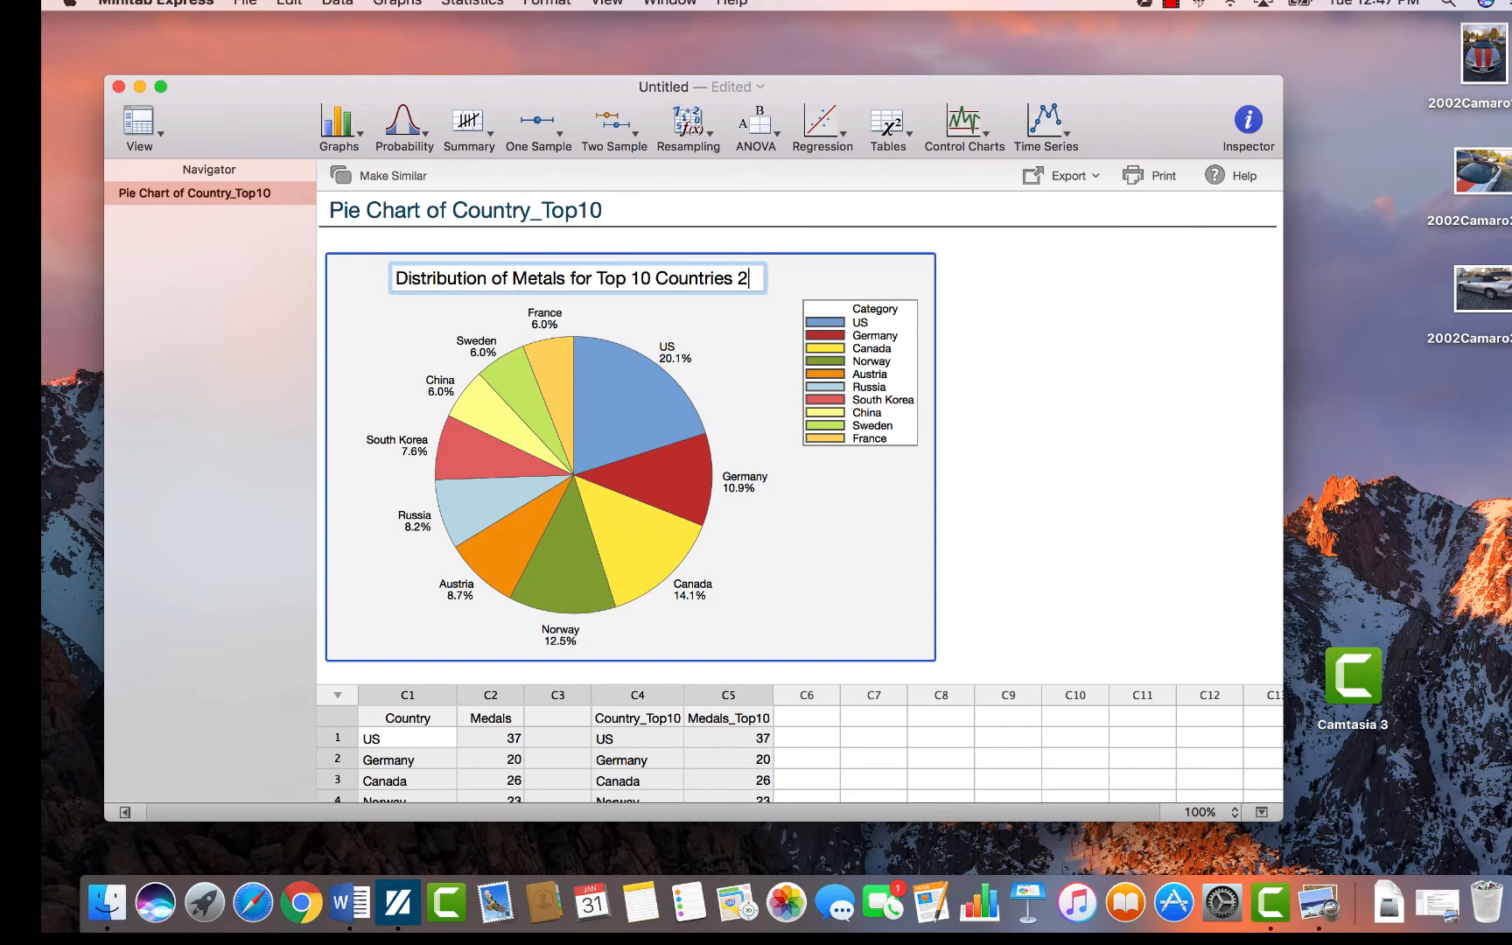
click(821, 498)
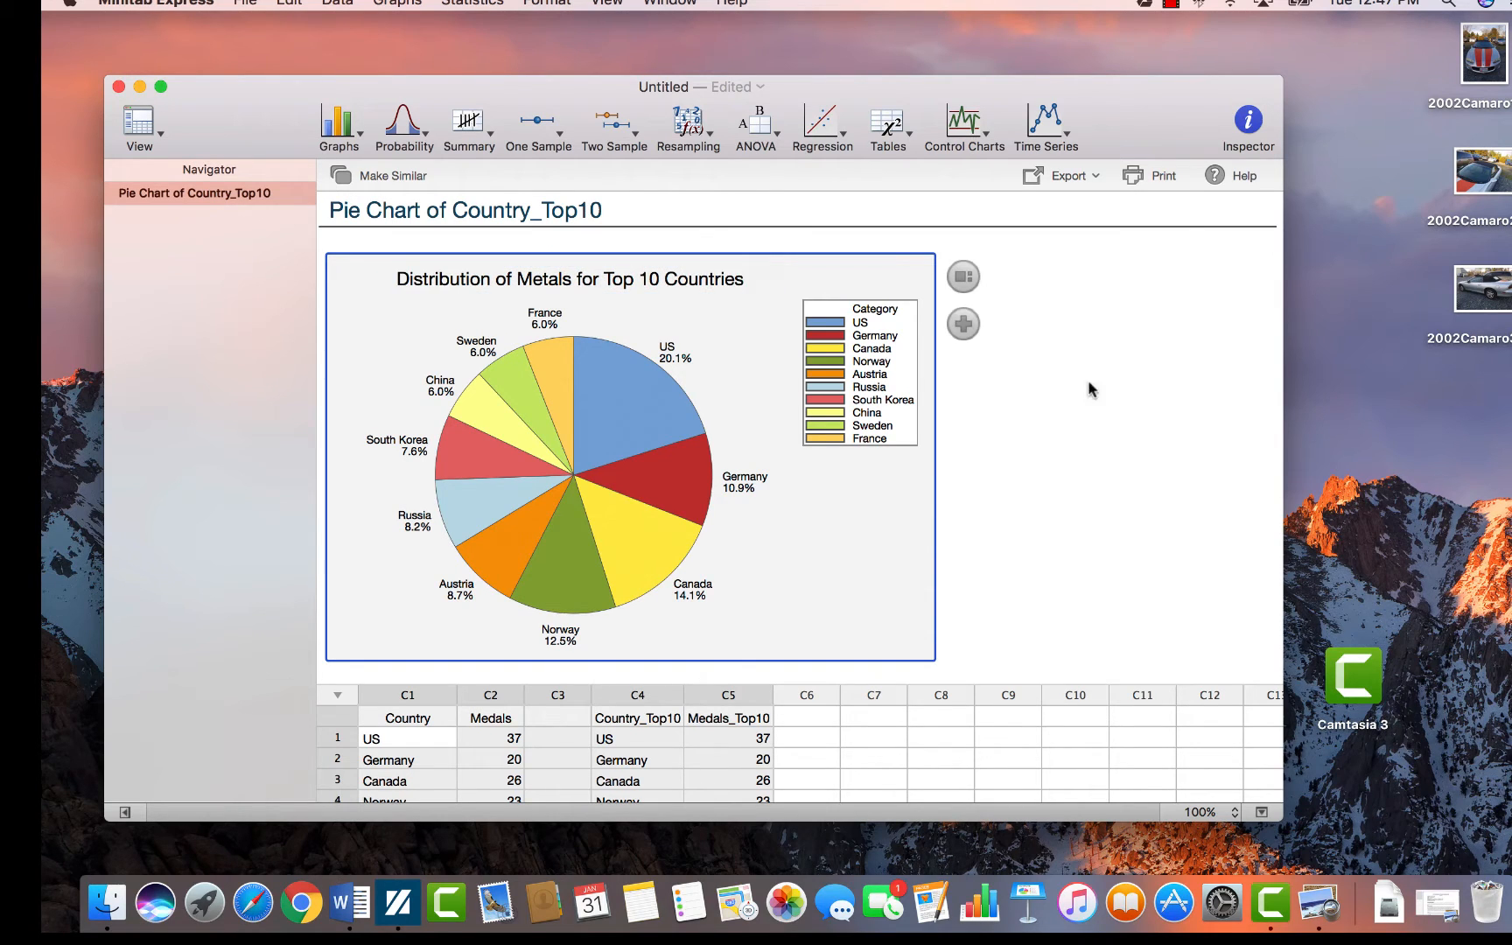
- Add a subtitle to the pie chart reading "2010 Olympics"
click(965, 327)
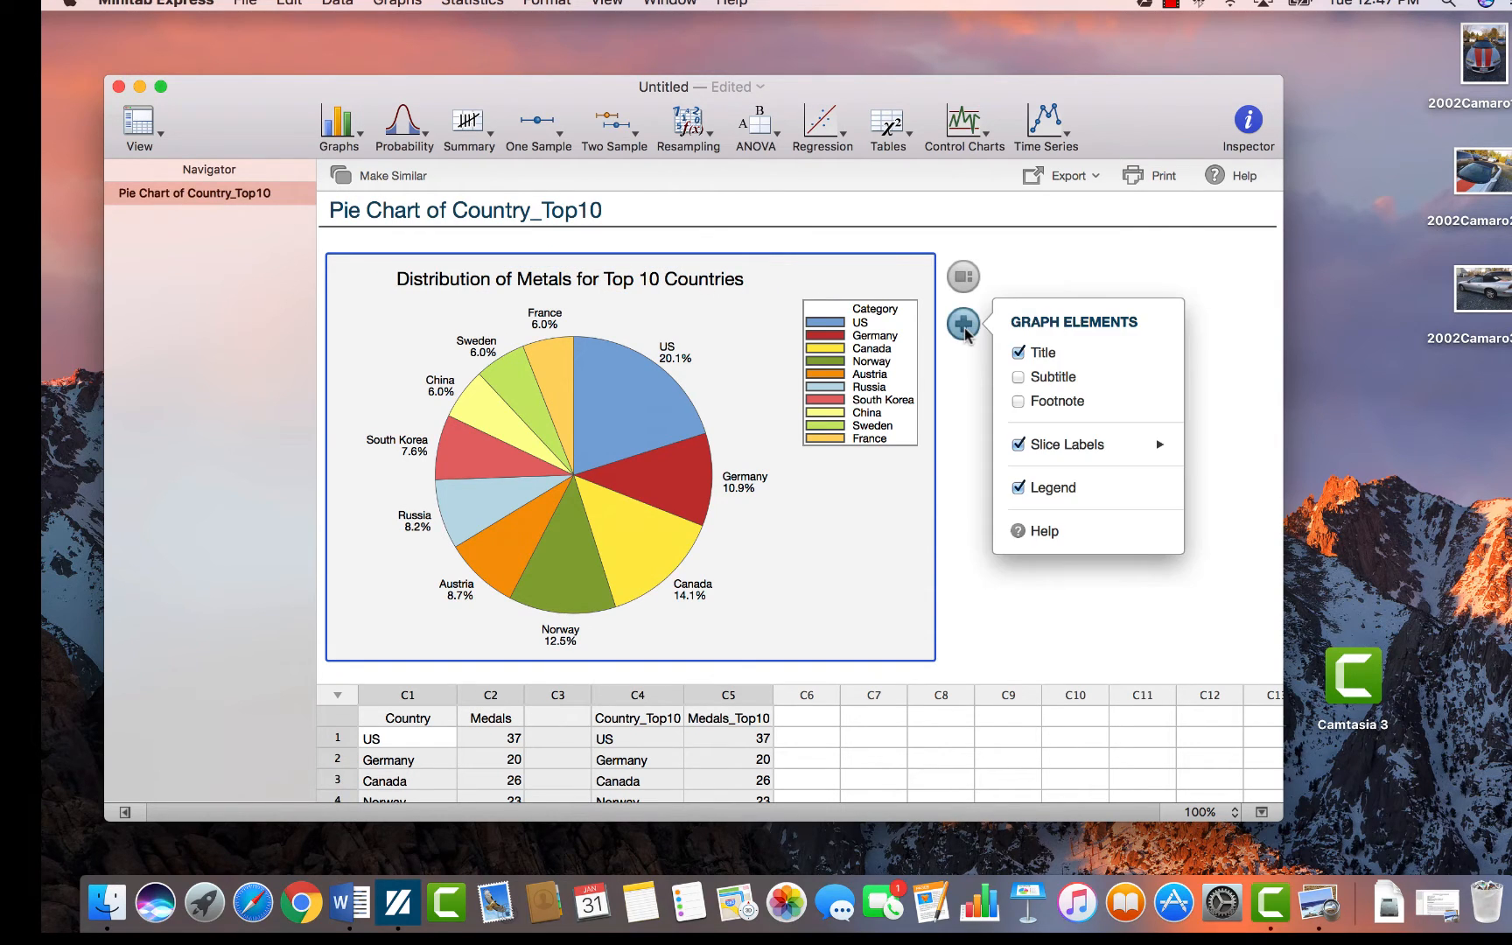
click(1028, 376)
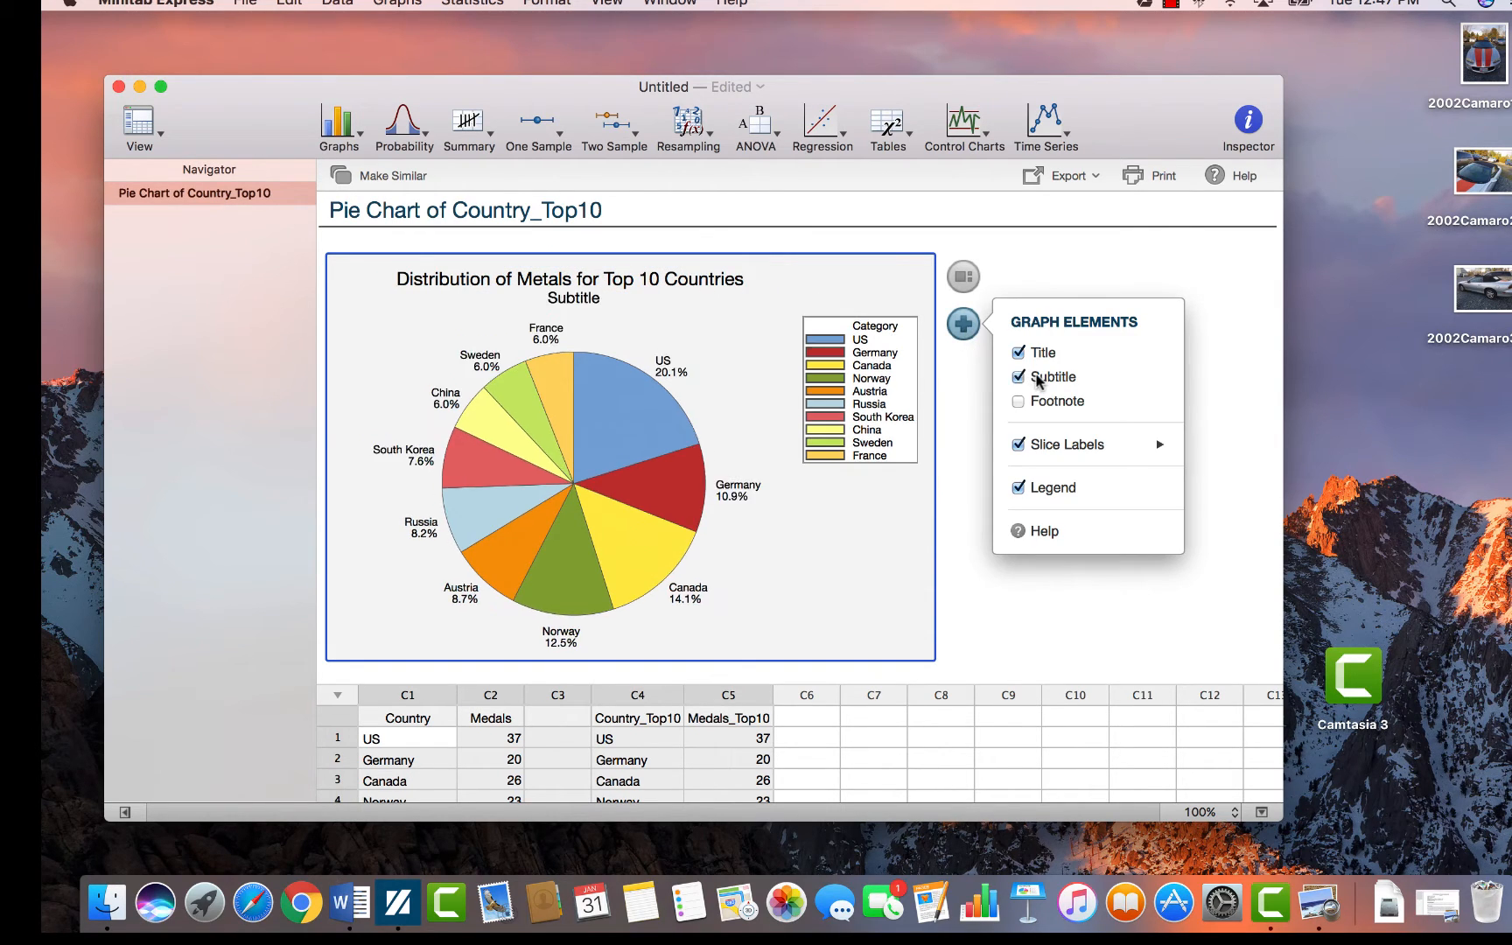
double_click(564, 301)
text(2010)
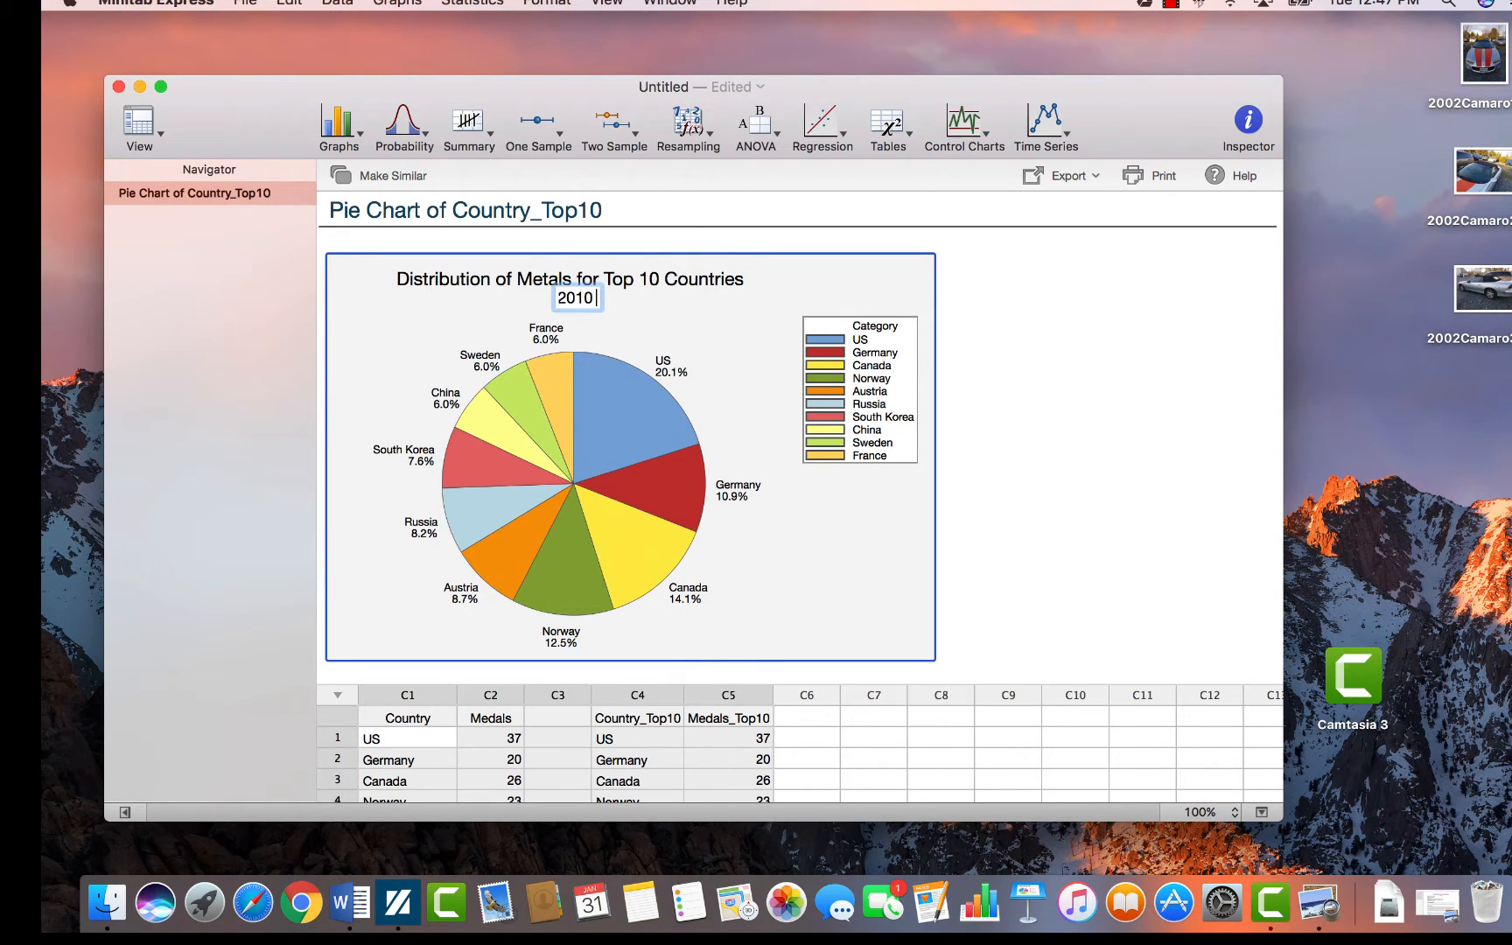
text( Olympic)
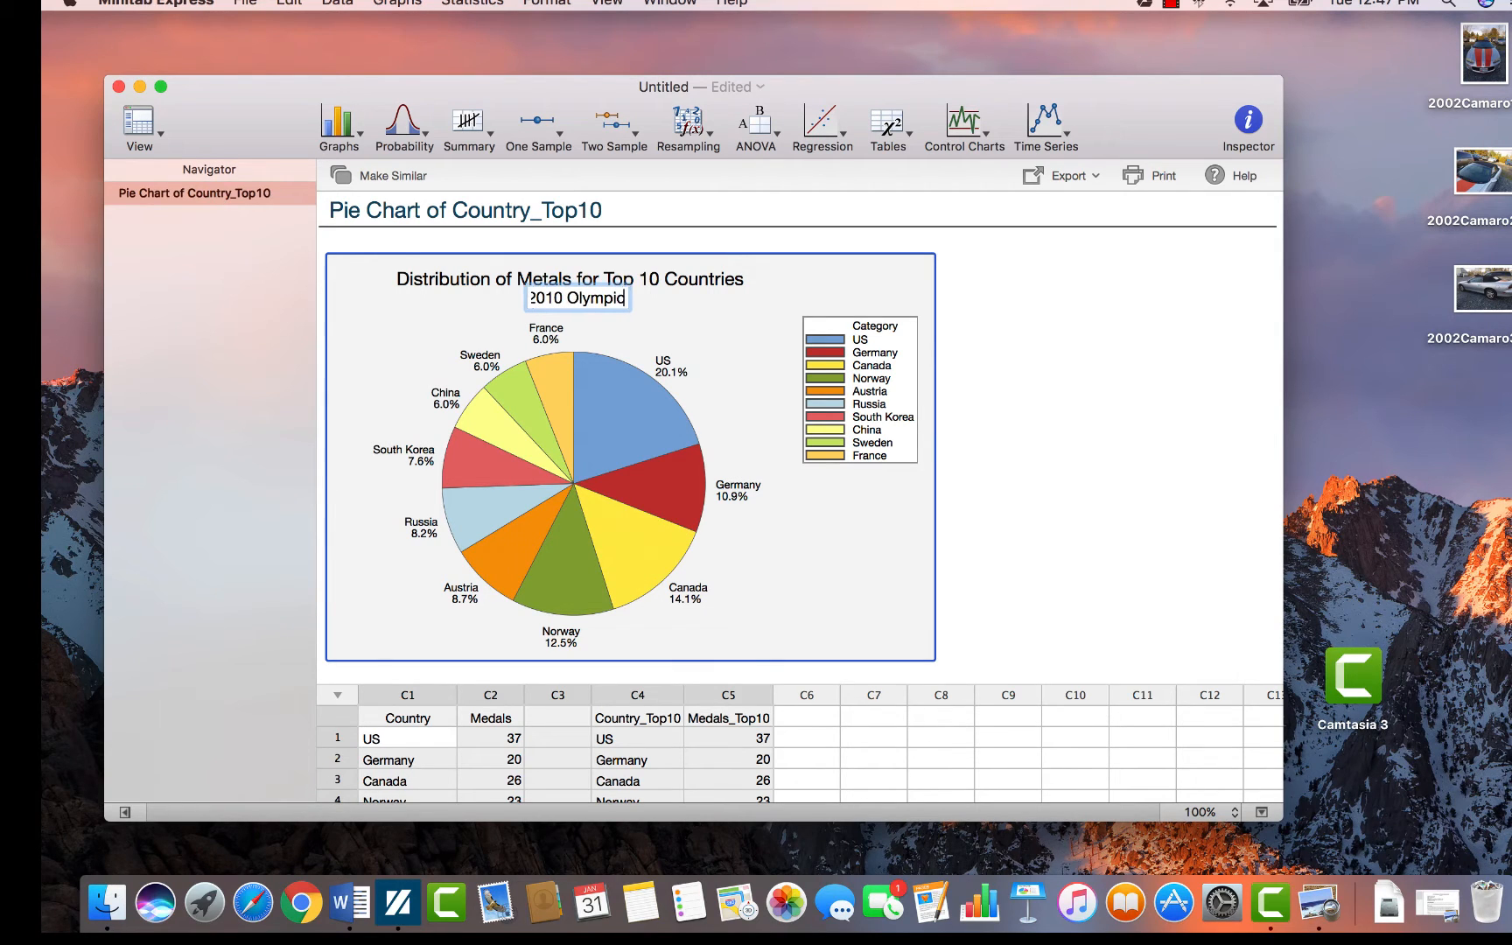
text(s)
click(836, 582)
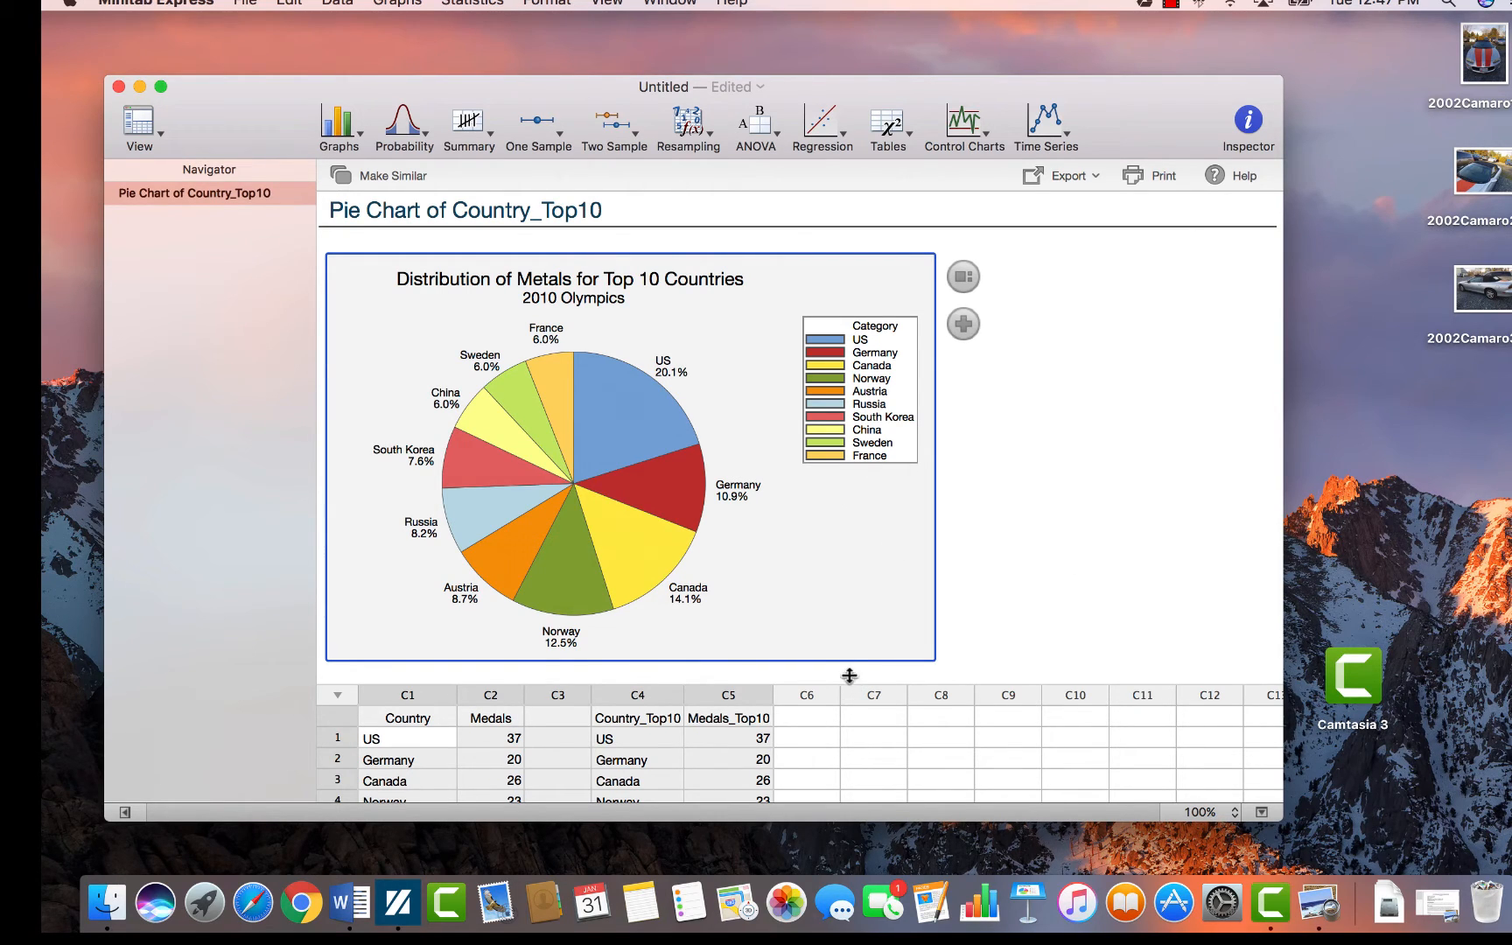
- Enlarge the worksheet area, copy the finished pie chart and switch to Microsoft Word
drag(849, 675, 832, 602)
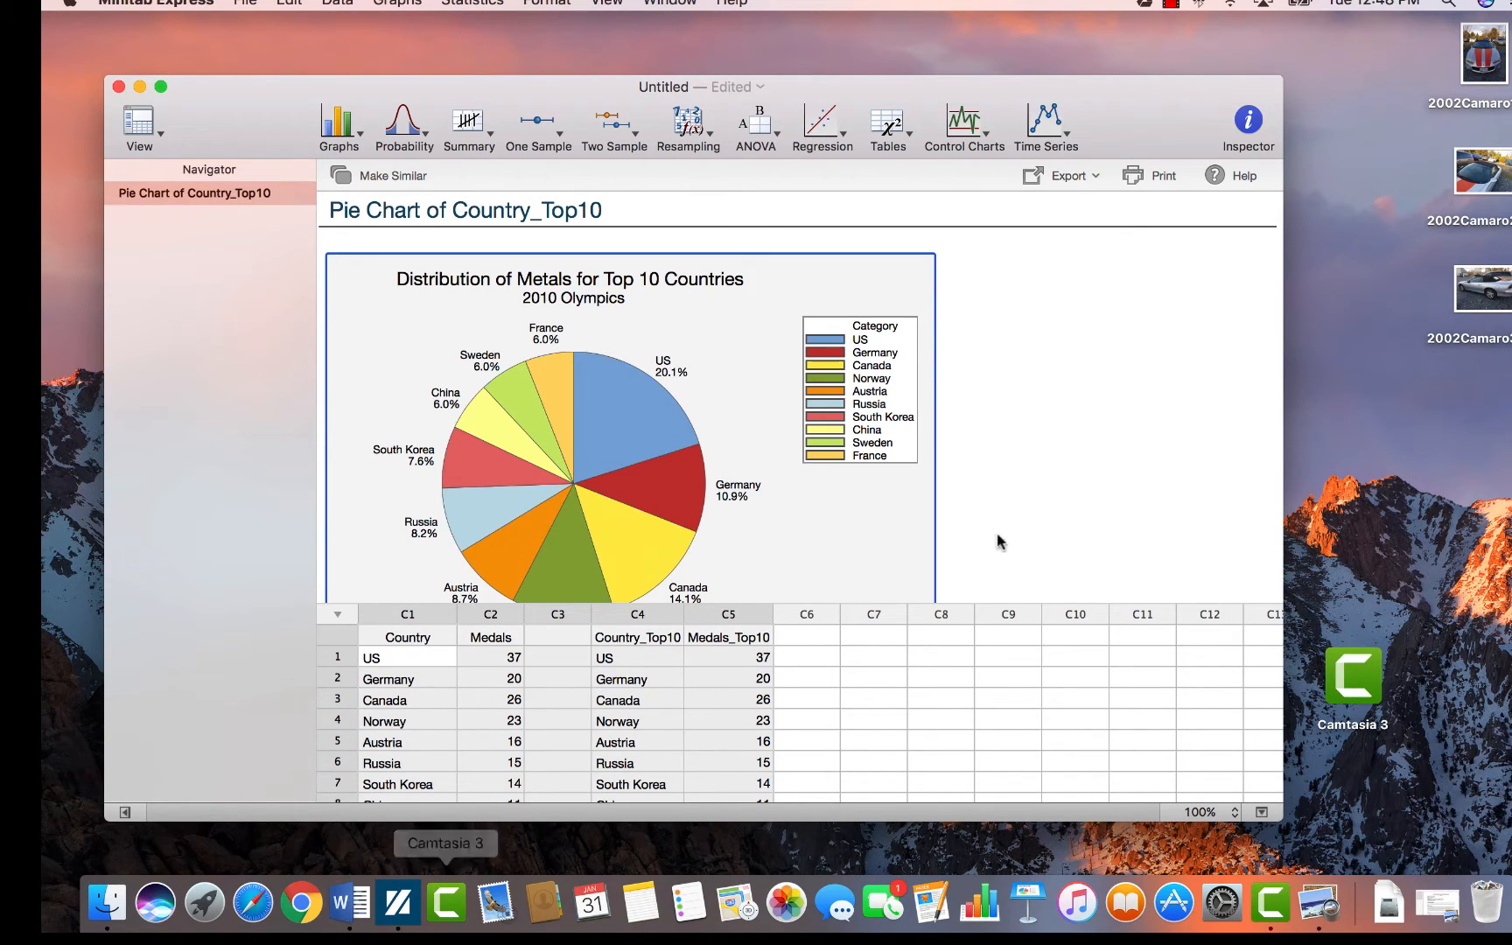
right_click(833, 514)
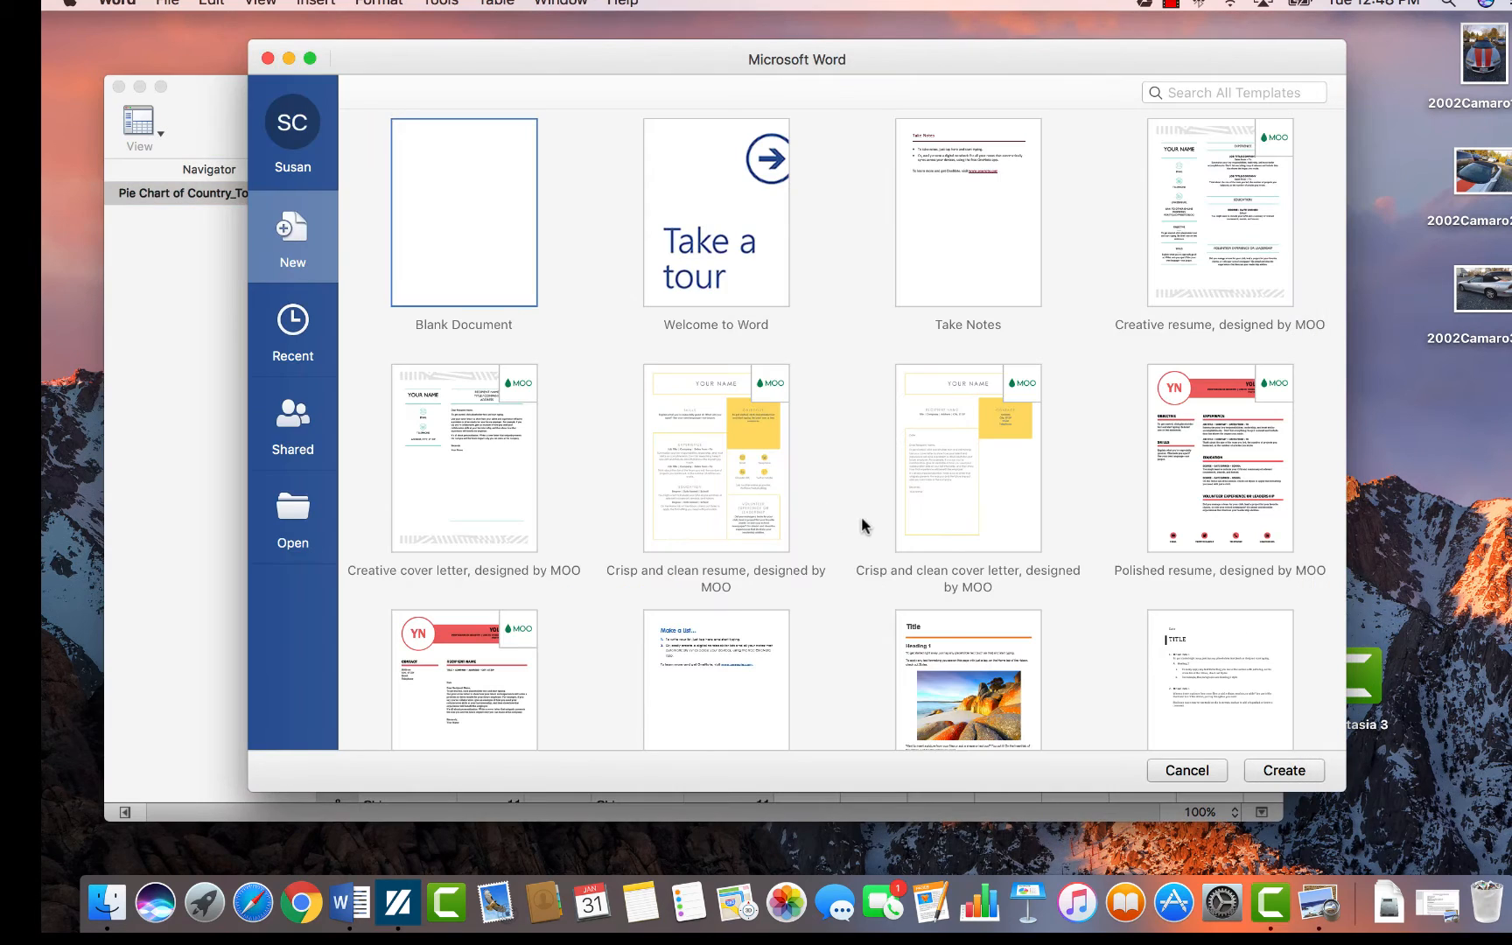
click(199, 518)
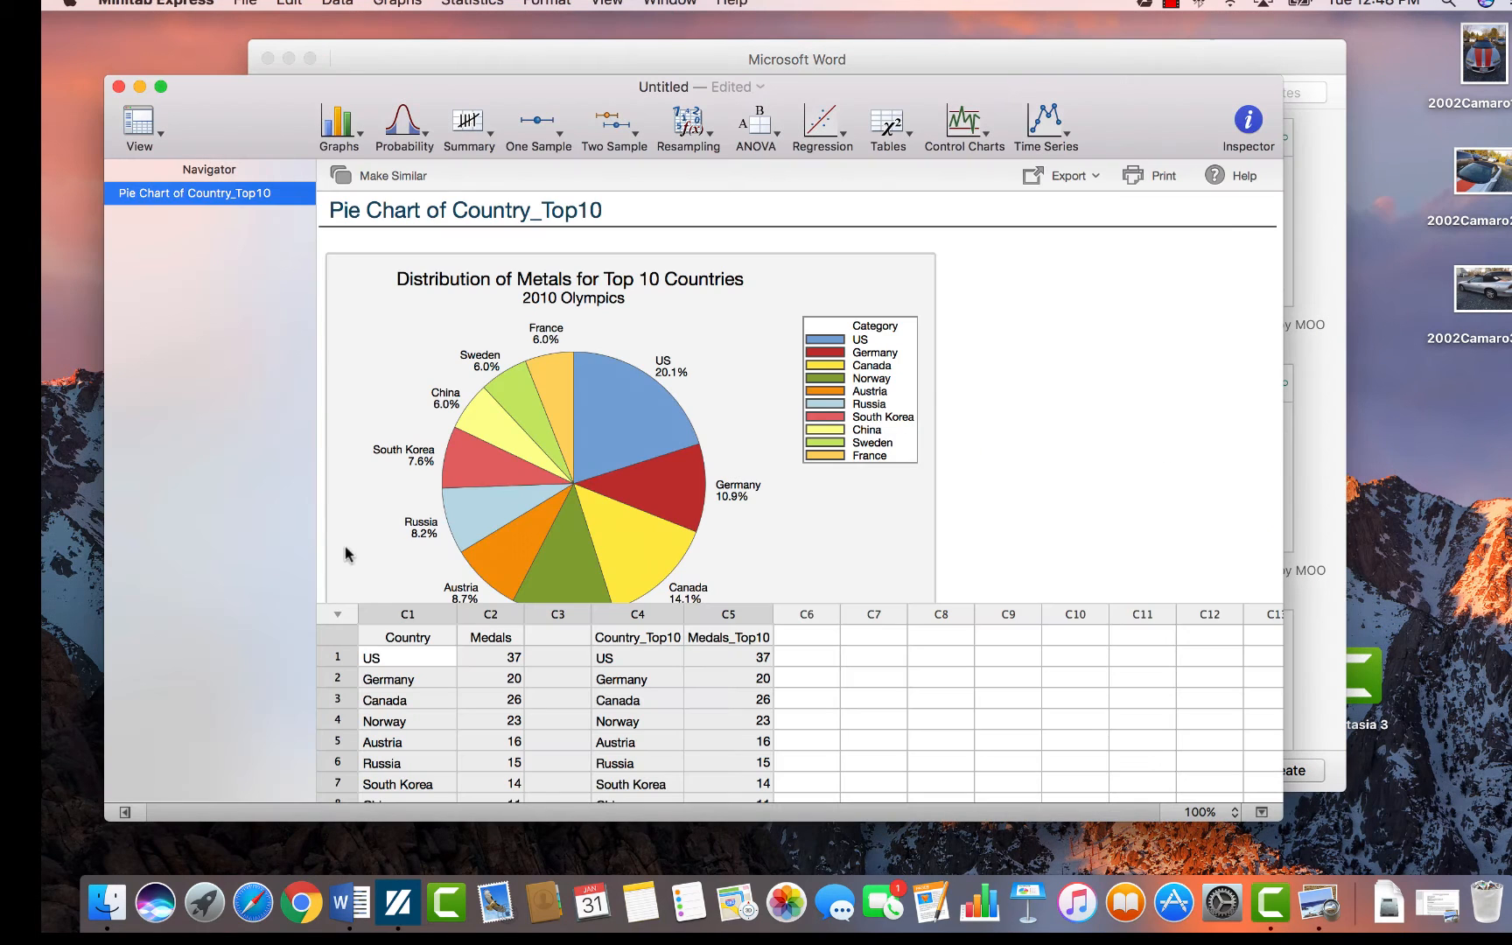
right_click(846, 548)
click(896, 560)
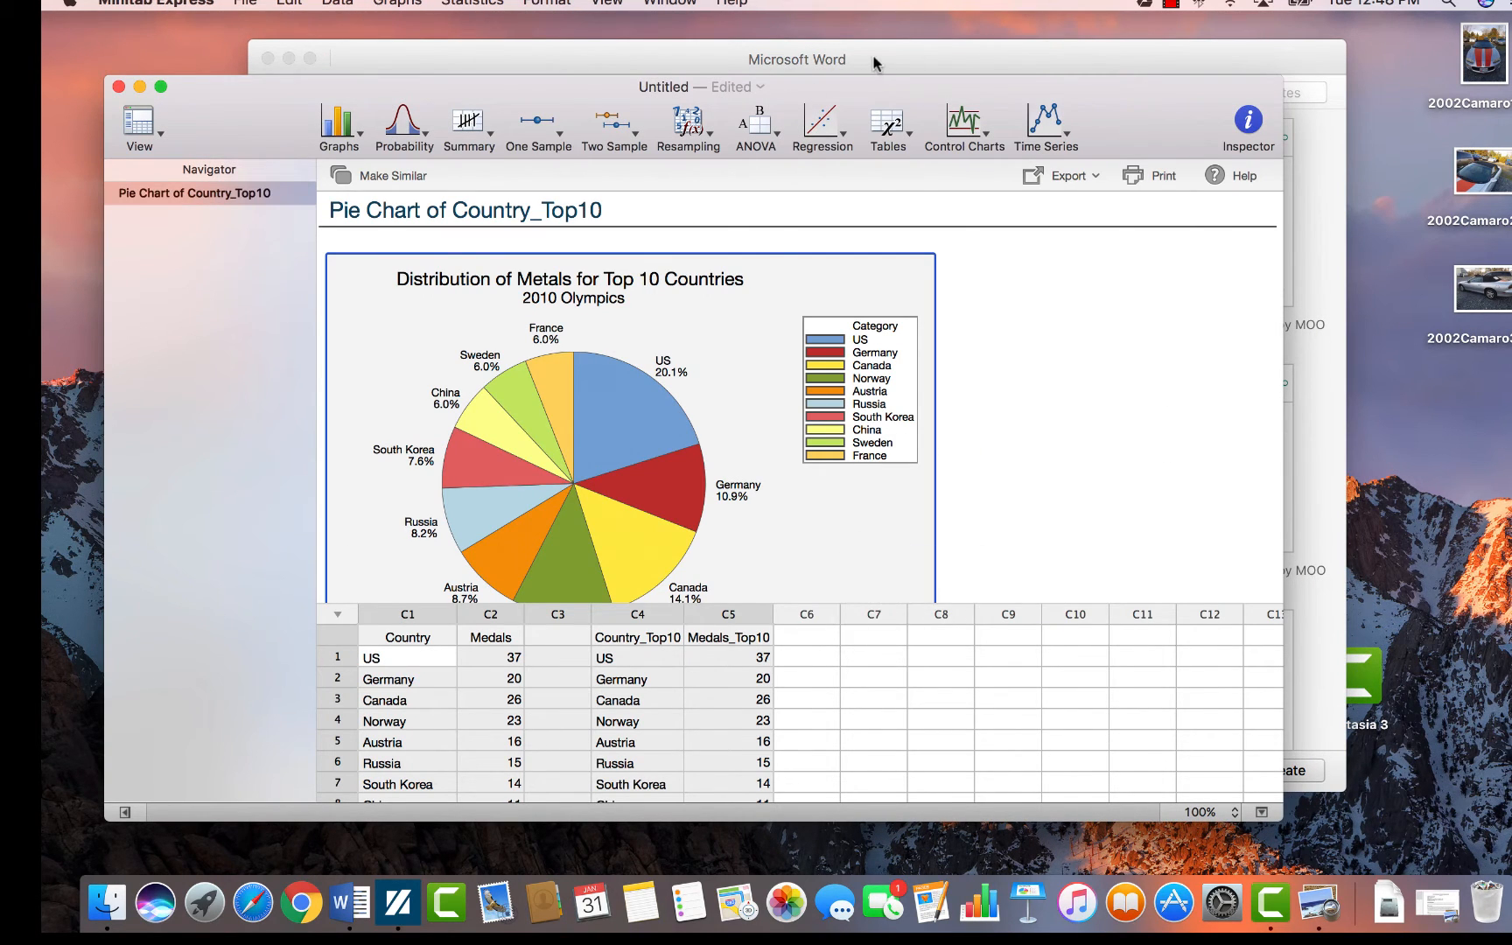
click(877, 63)
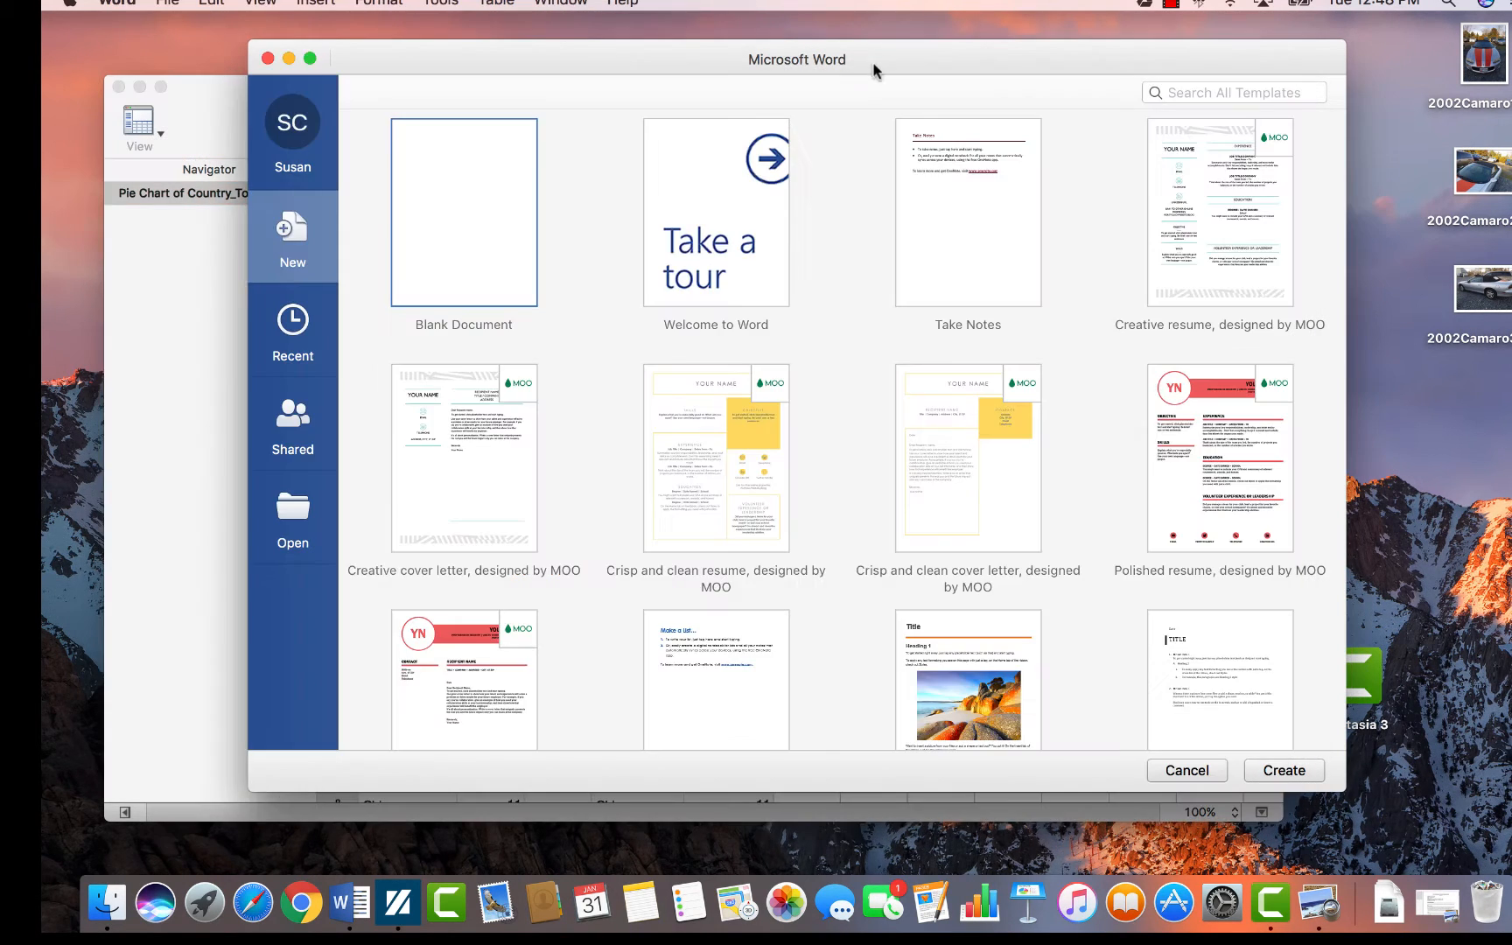
- Create a blank Word document and paste the copied pie chart into it
double_click(459, 214)
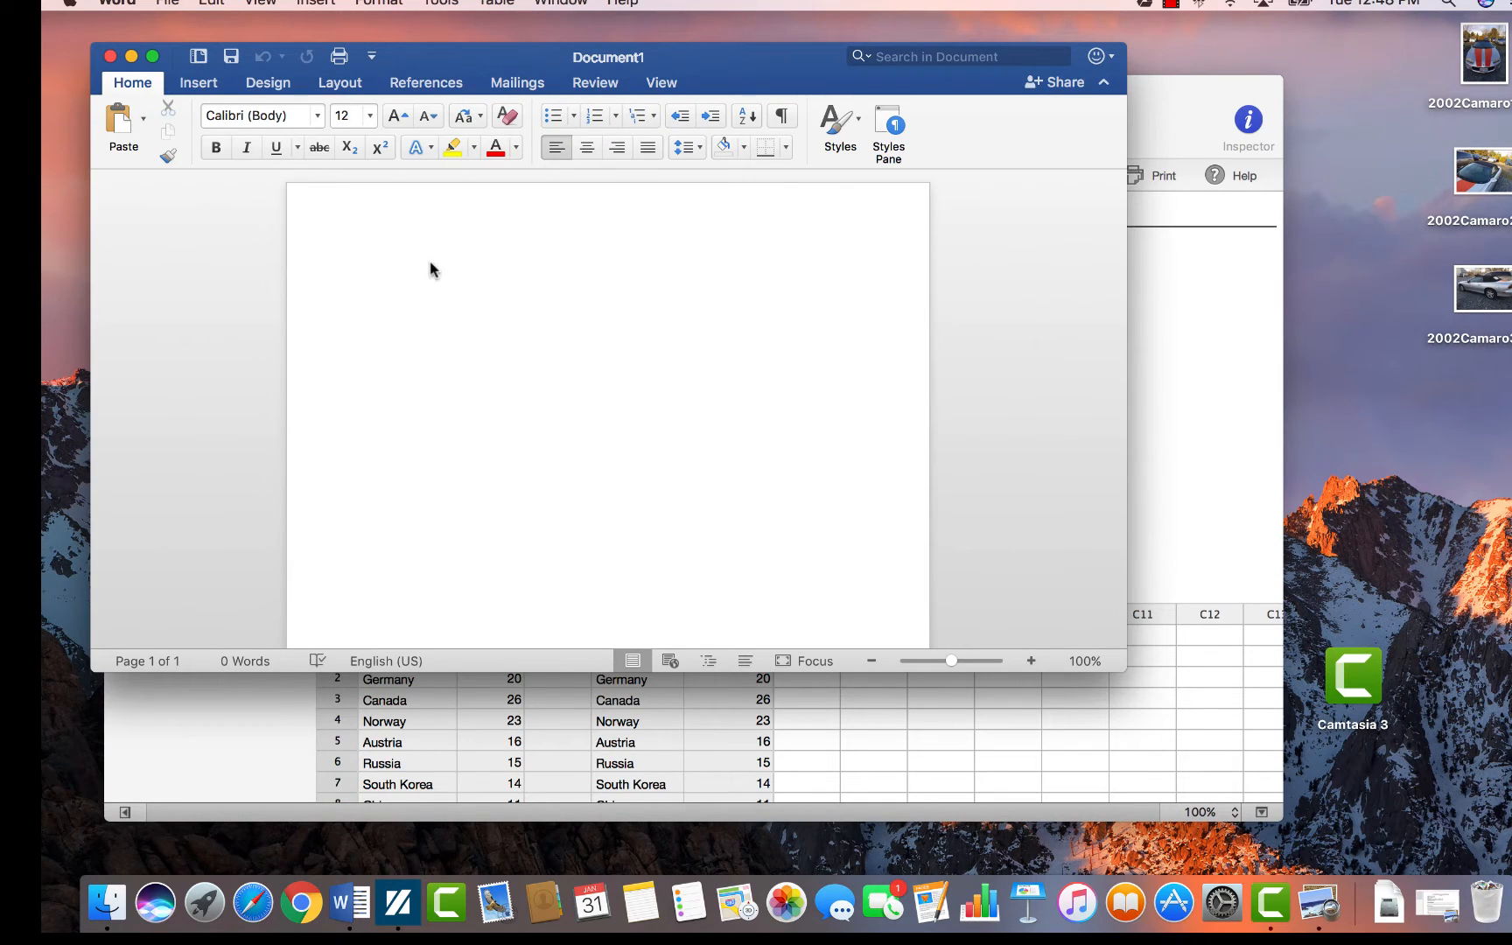
right_click(430, 268)
click(478, 321)
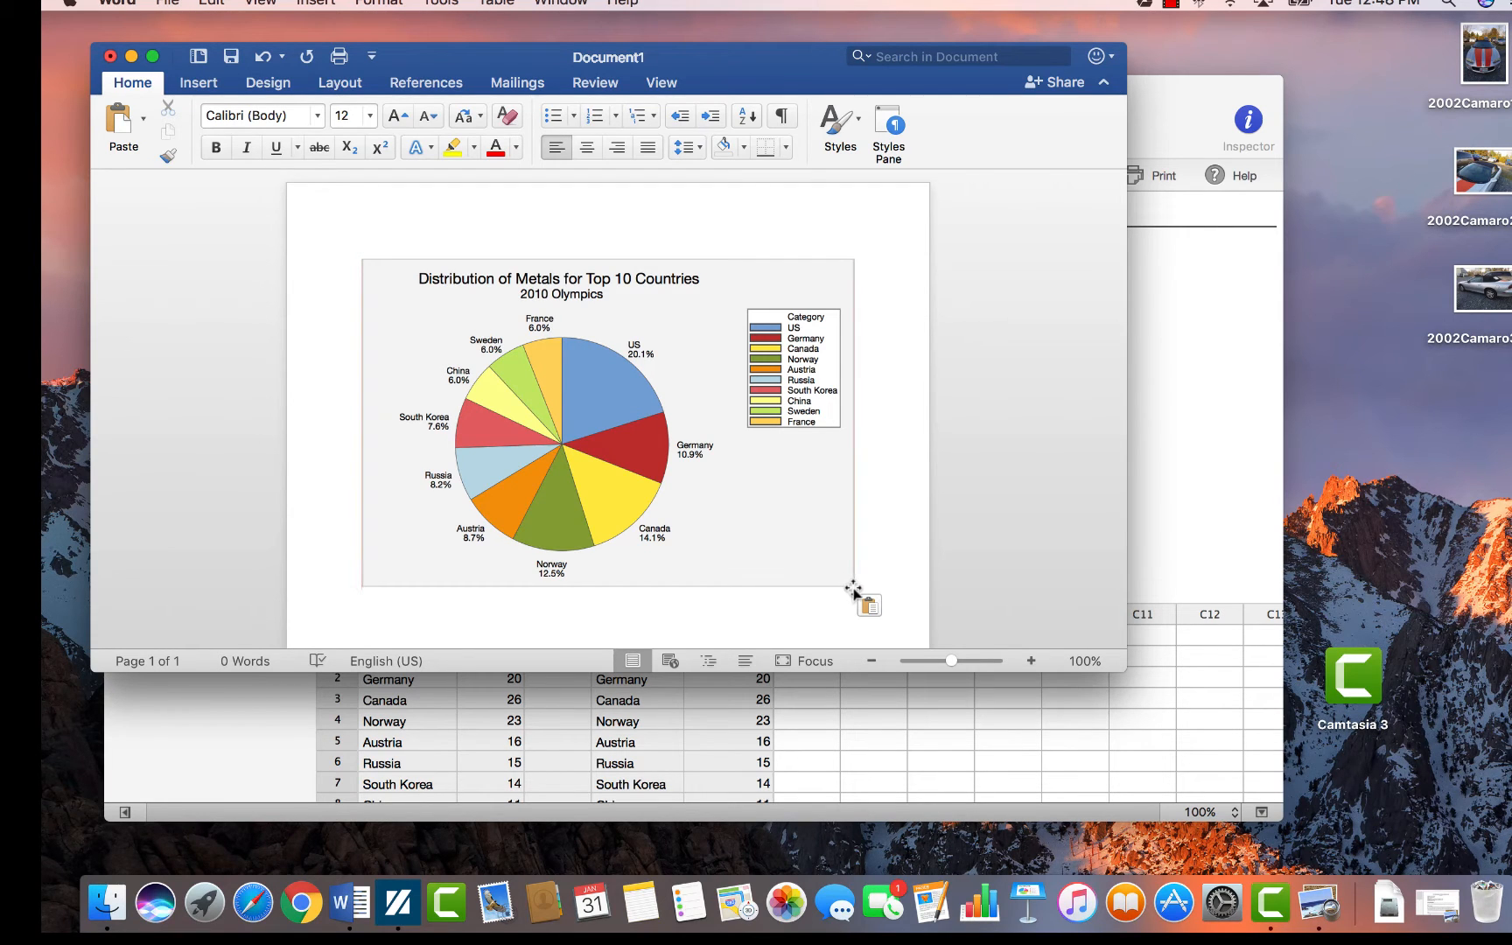
- Resize the pasted pie chart to slightly below its original size and minimize the document to return to Minitab Express
drag(853, 592, 824, 561)
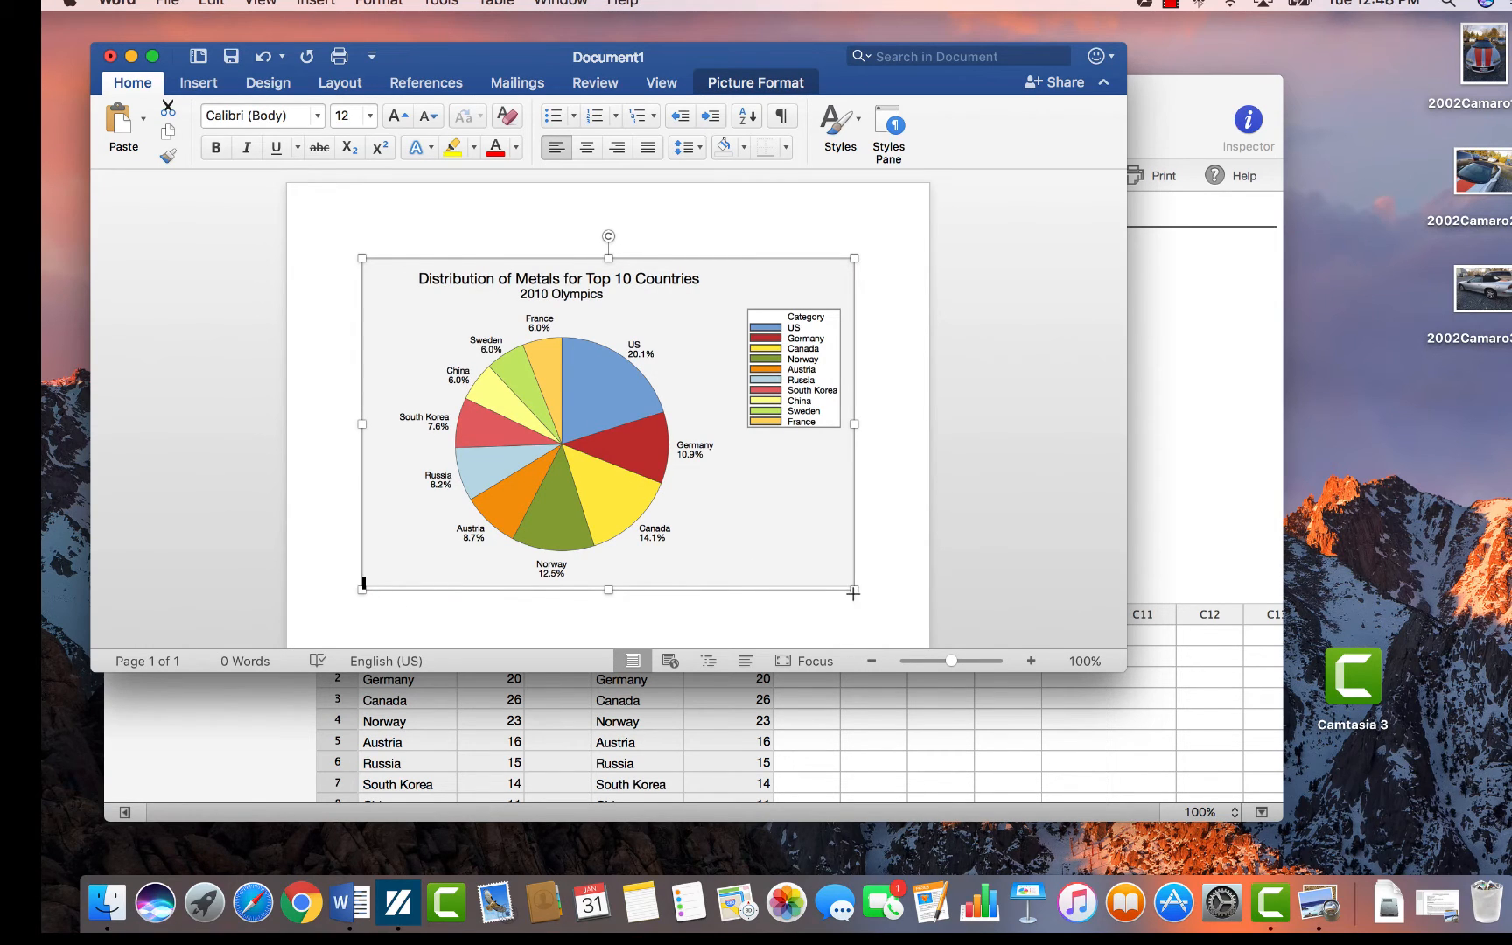
drag(853, 593, 625, 469)
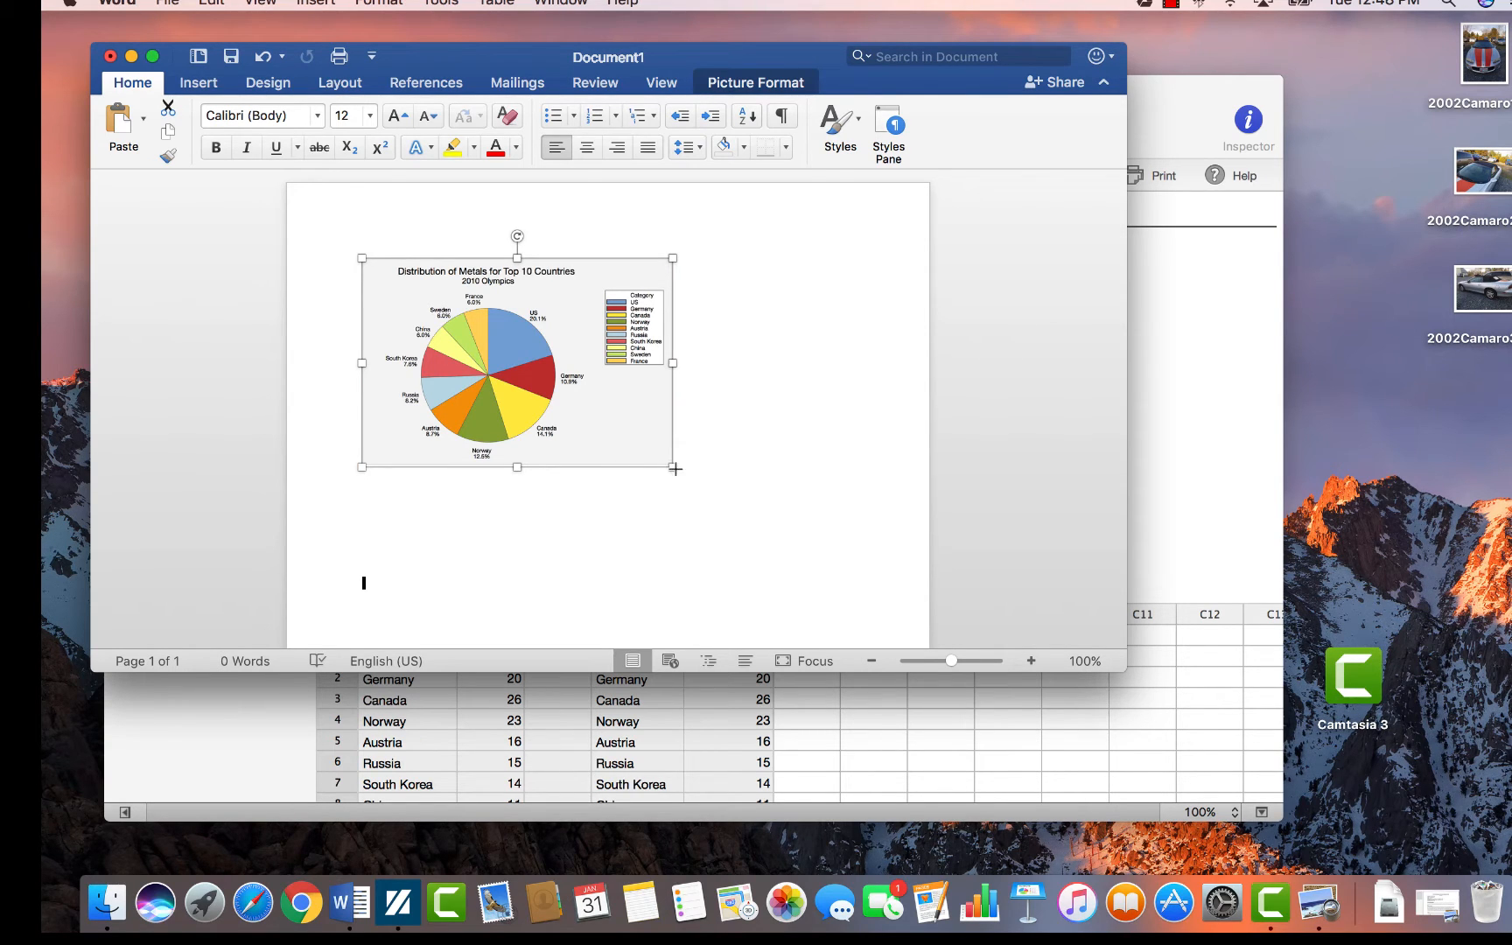
drag(674, 469, 829, 571)
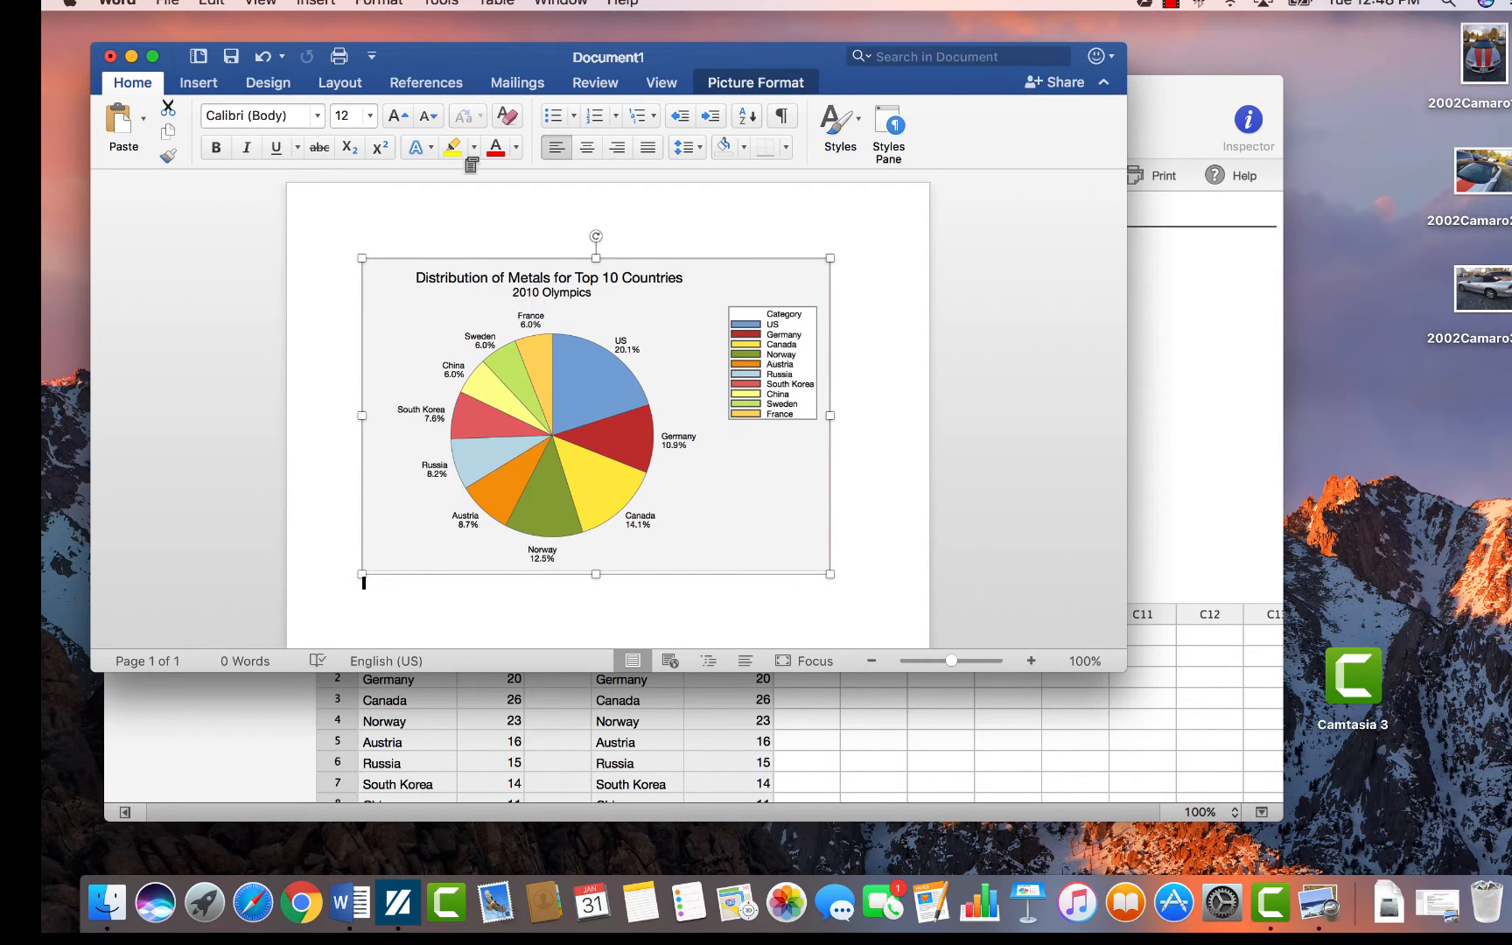
click(111, 56)
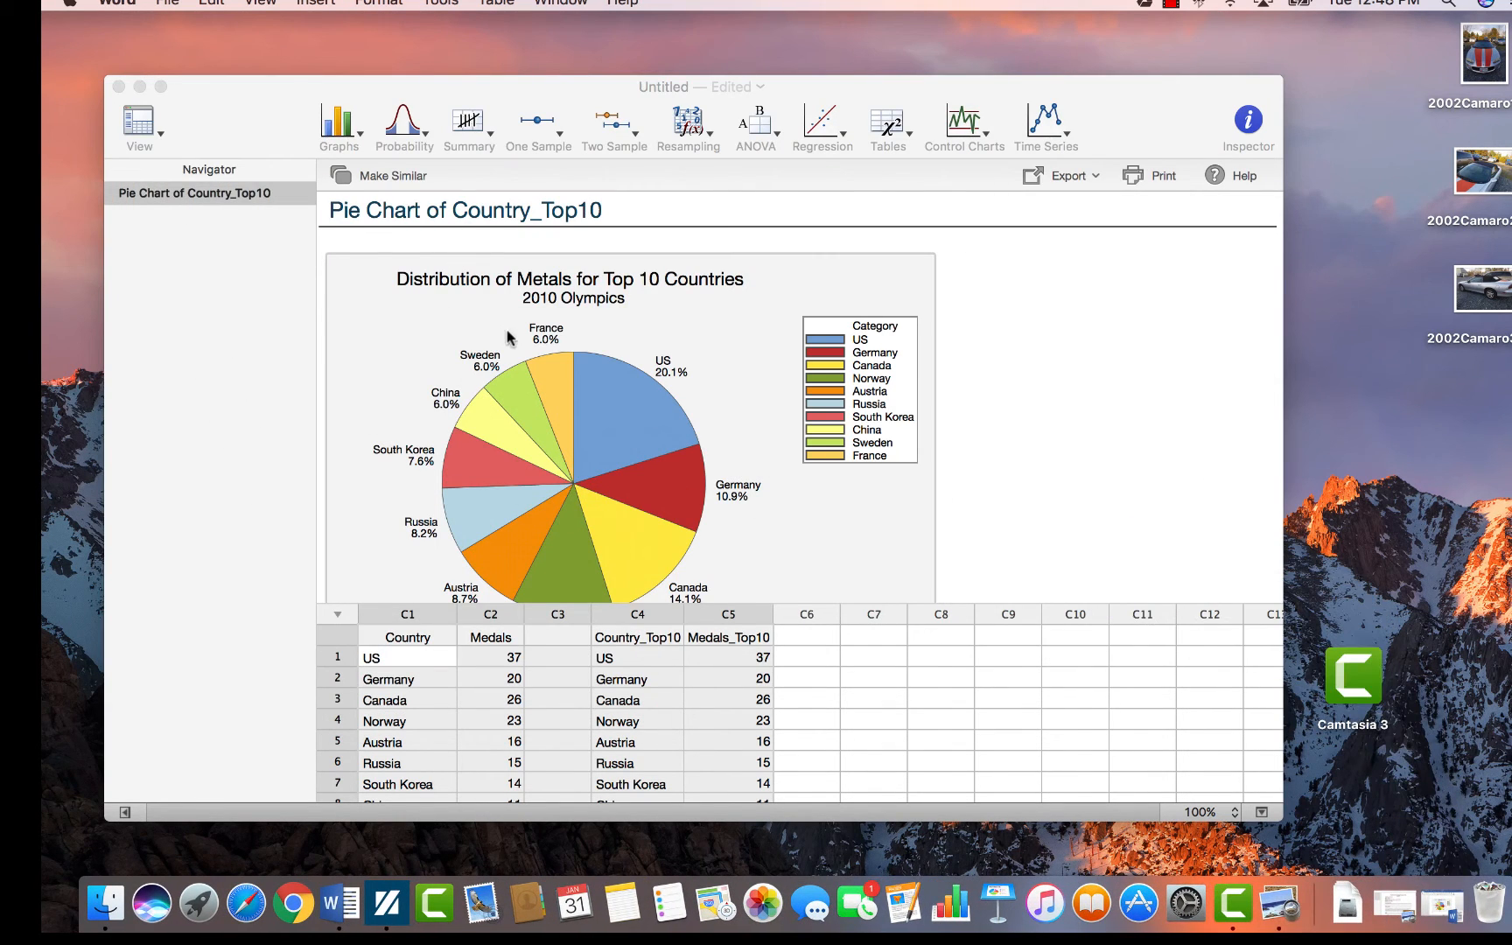
- Create a simple bar chart of summarized table values with Medals_Top10 as summary variable and Country_Top10 as categorical variable
click(360, 132)
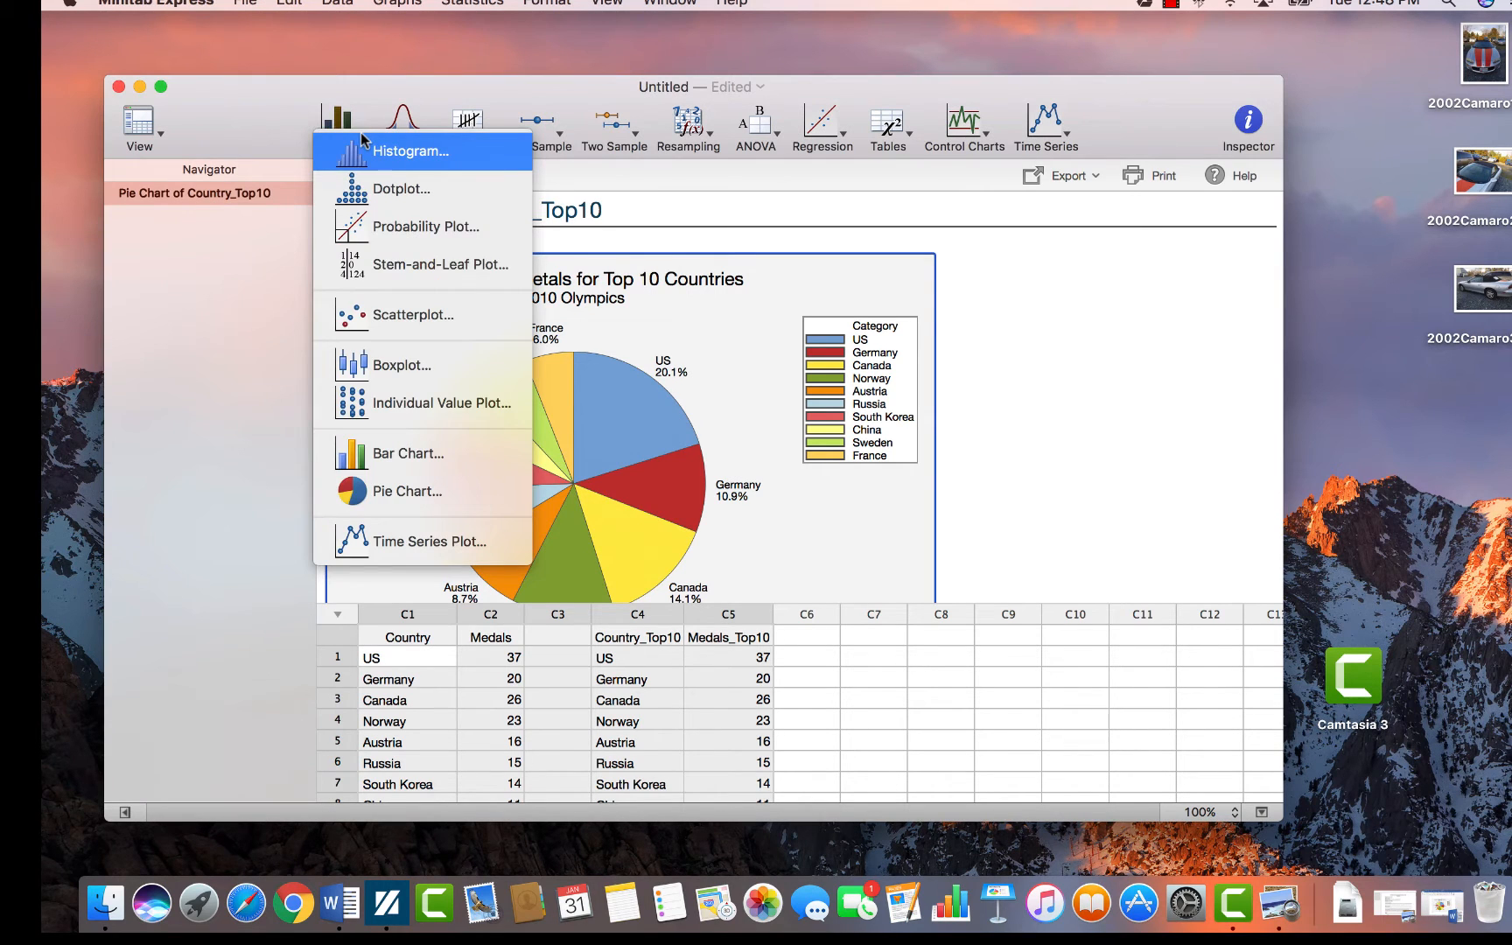
click(429, 459)
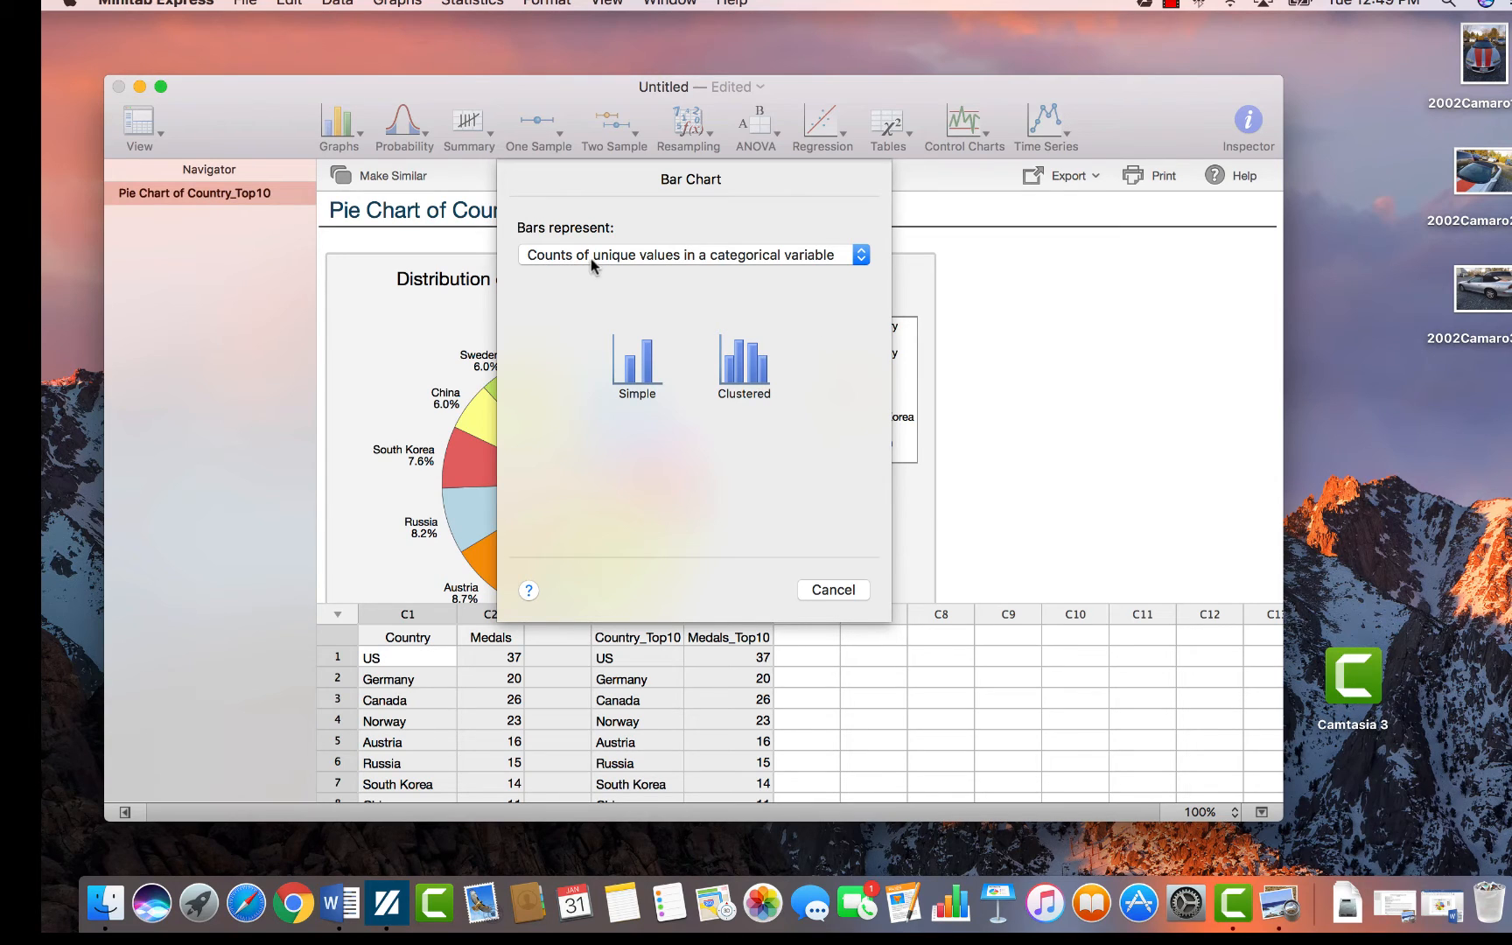
click(862, 257)
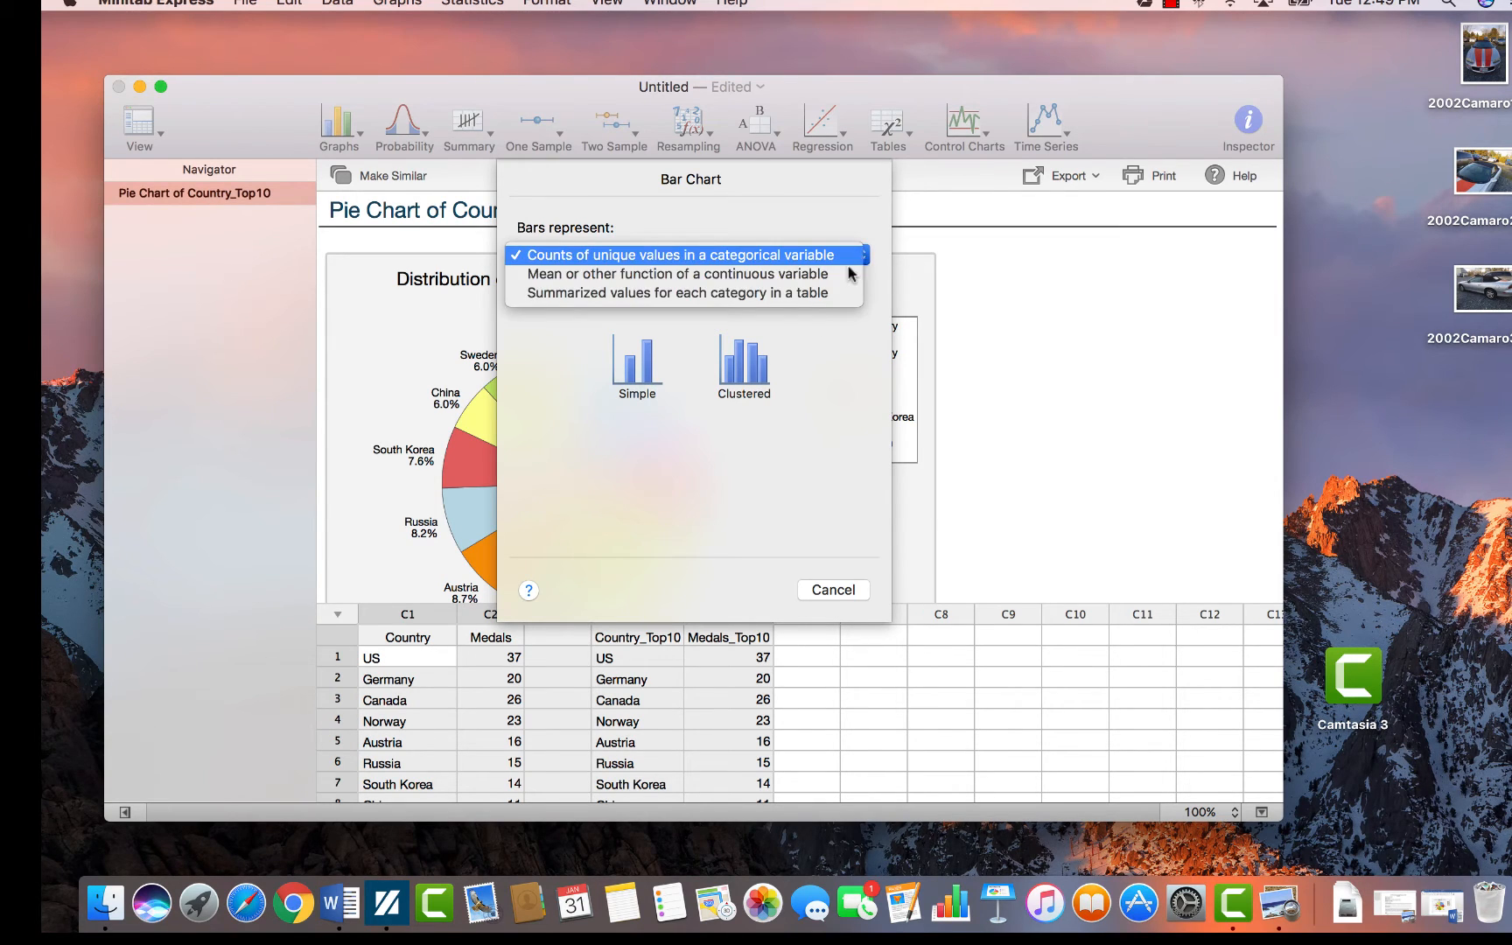
click(817, 294)
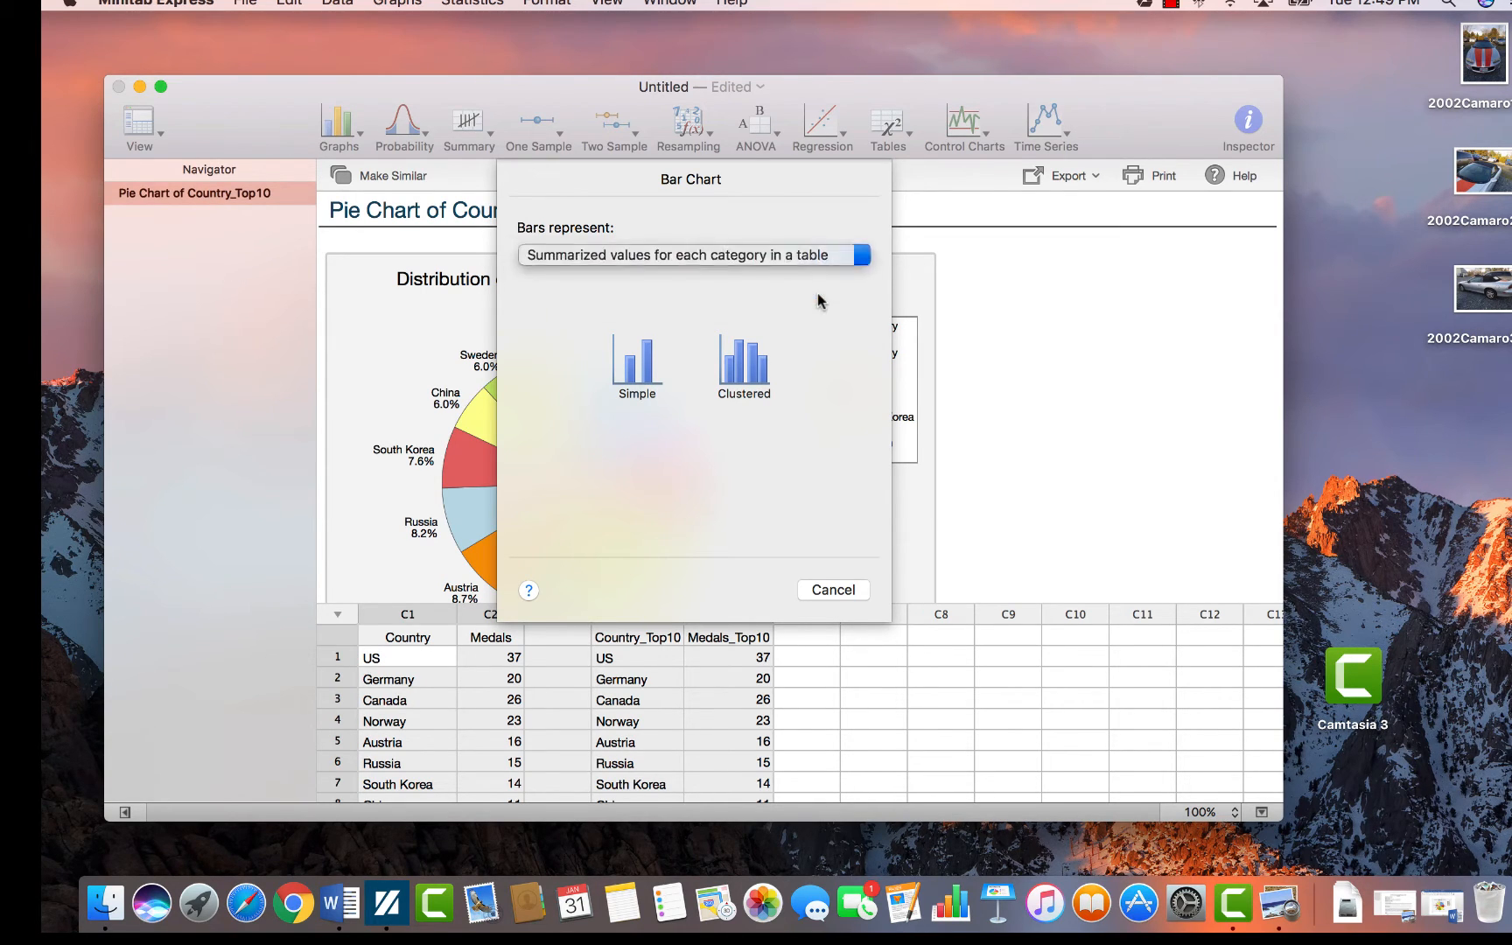
click(631, 373)
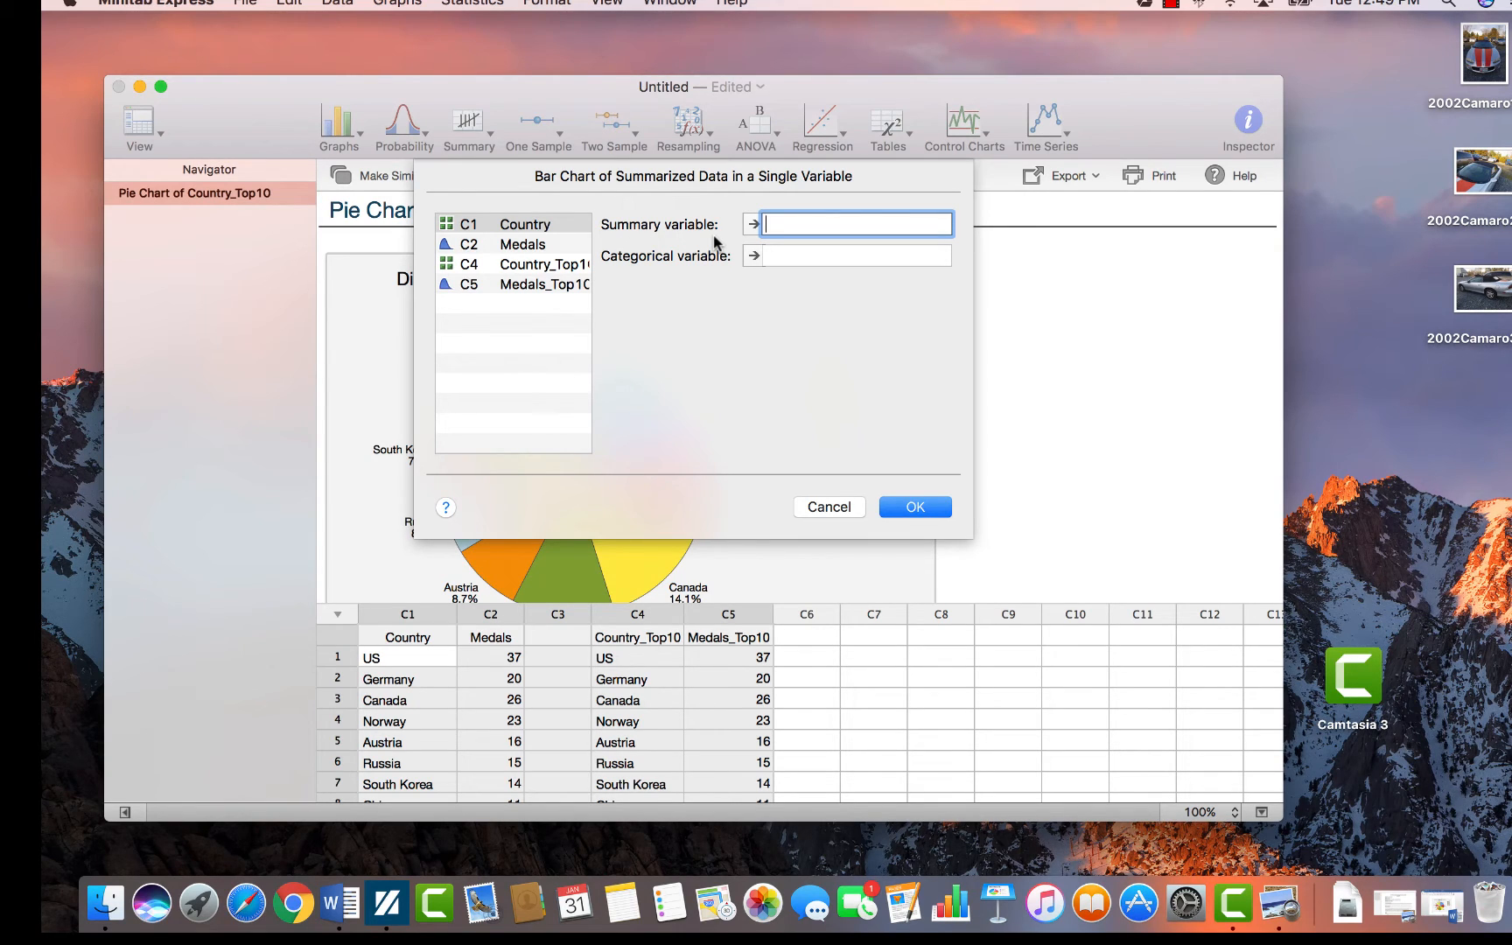
double_click(516, 287)
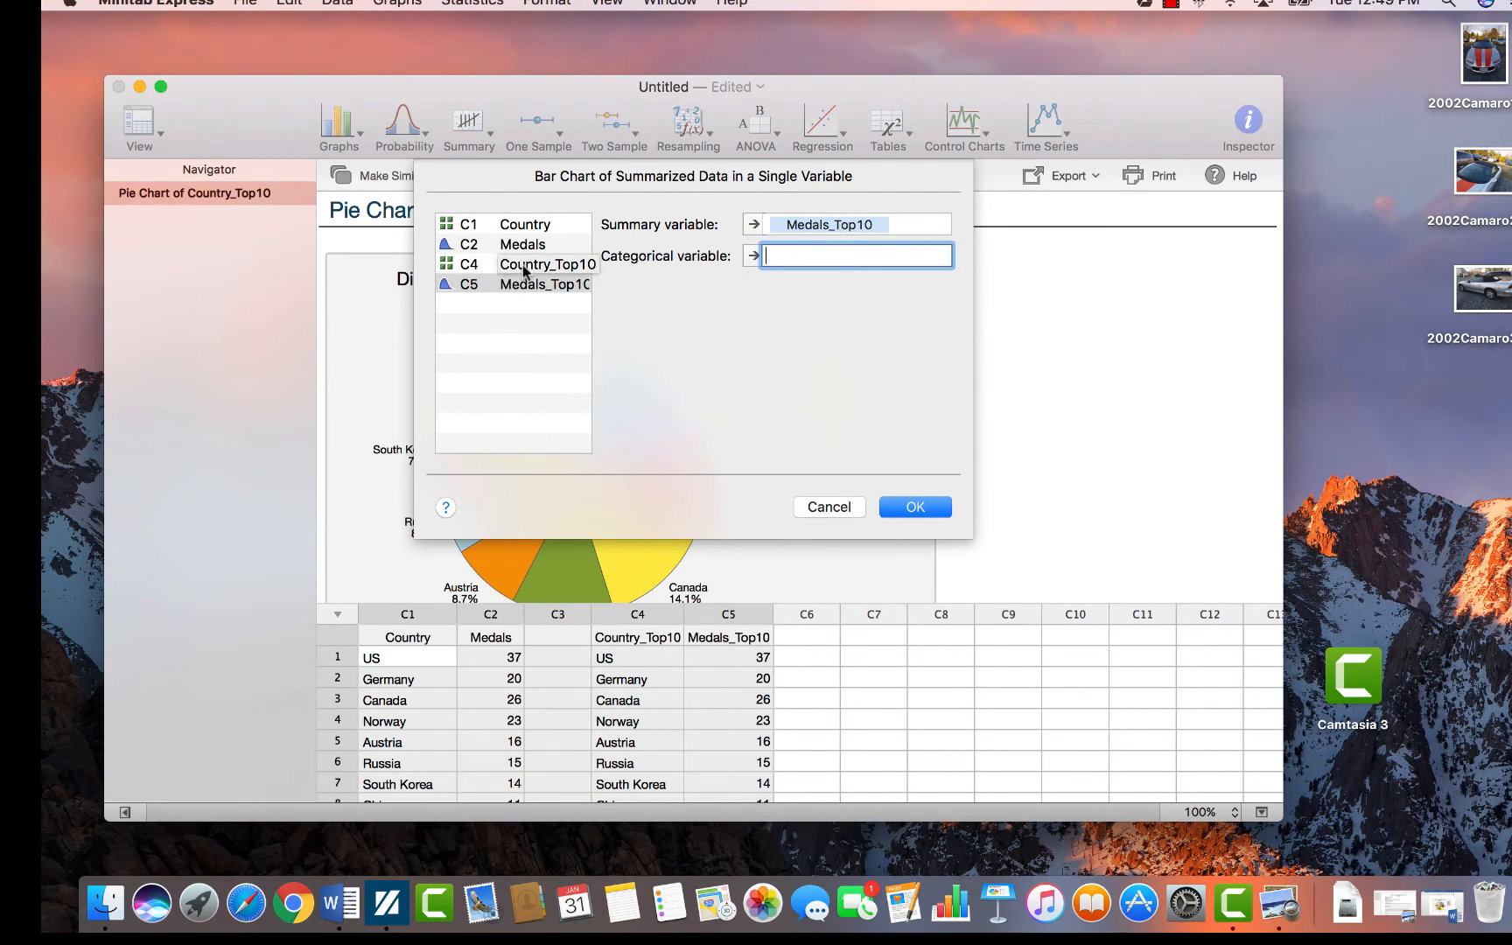
double_click(522, 265)
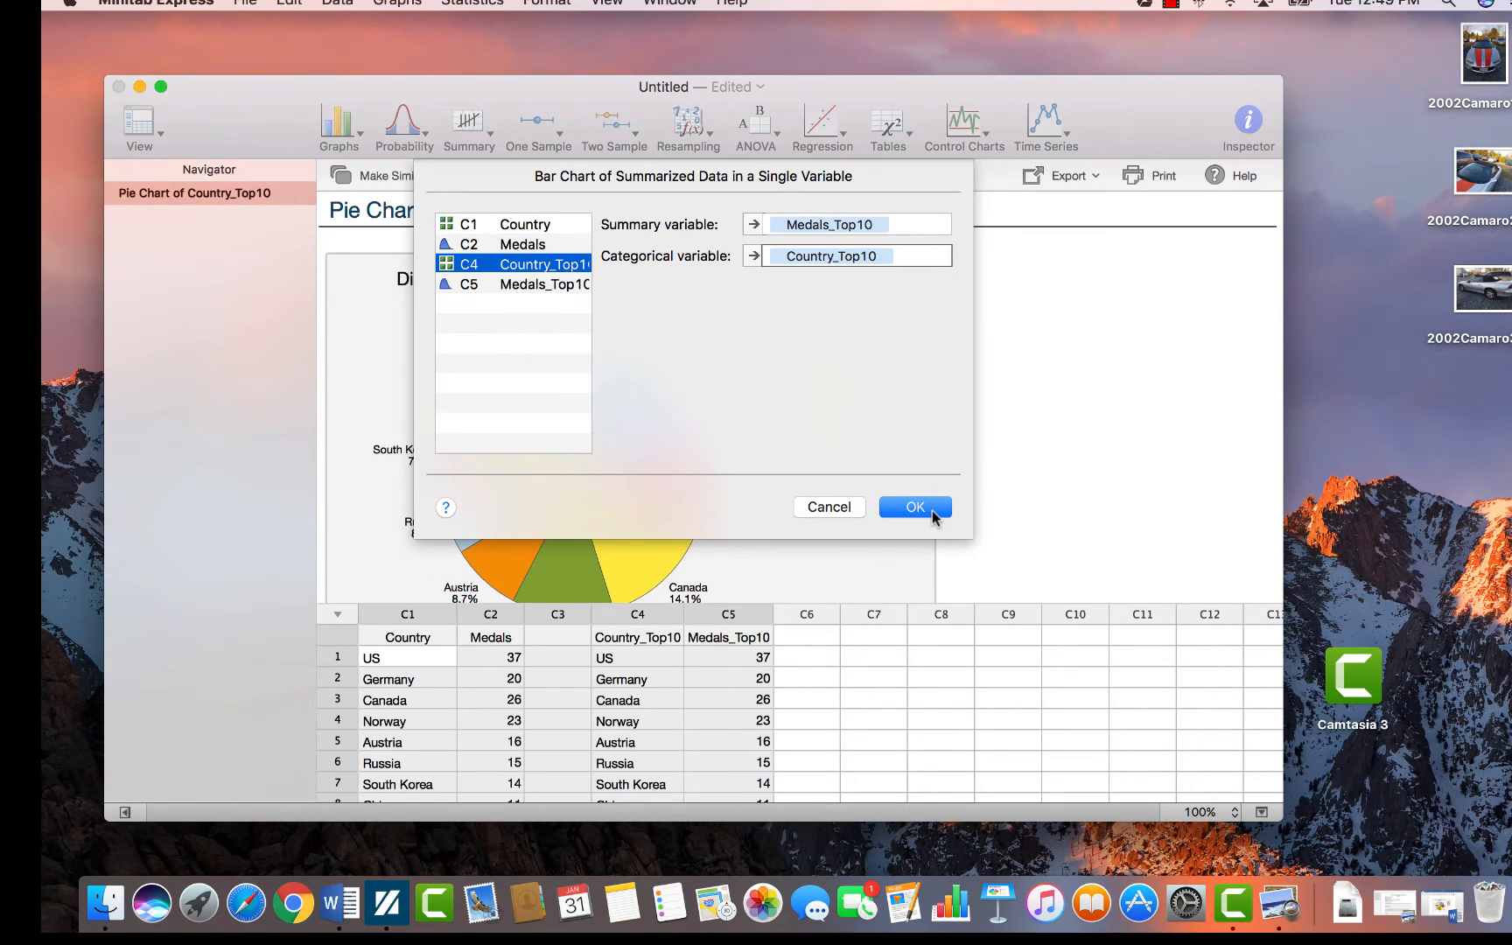
click(936, 515)
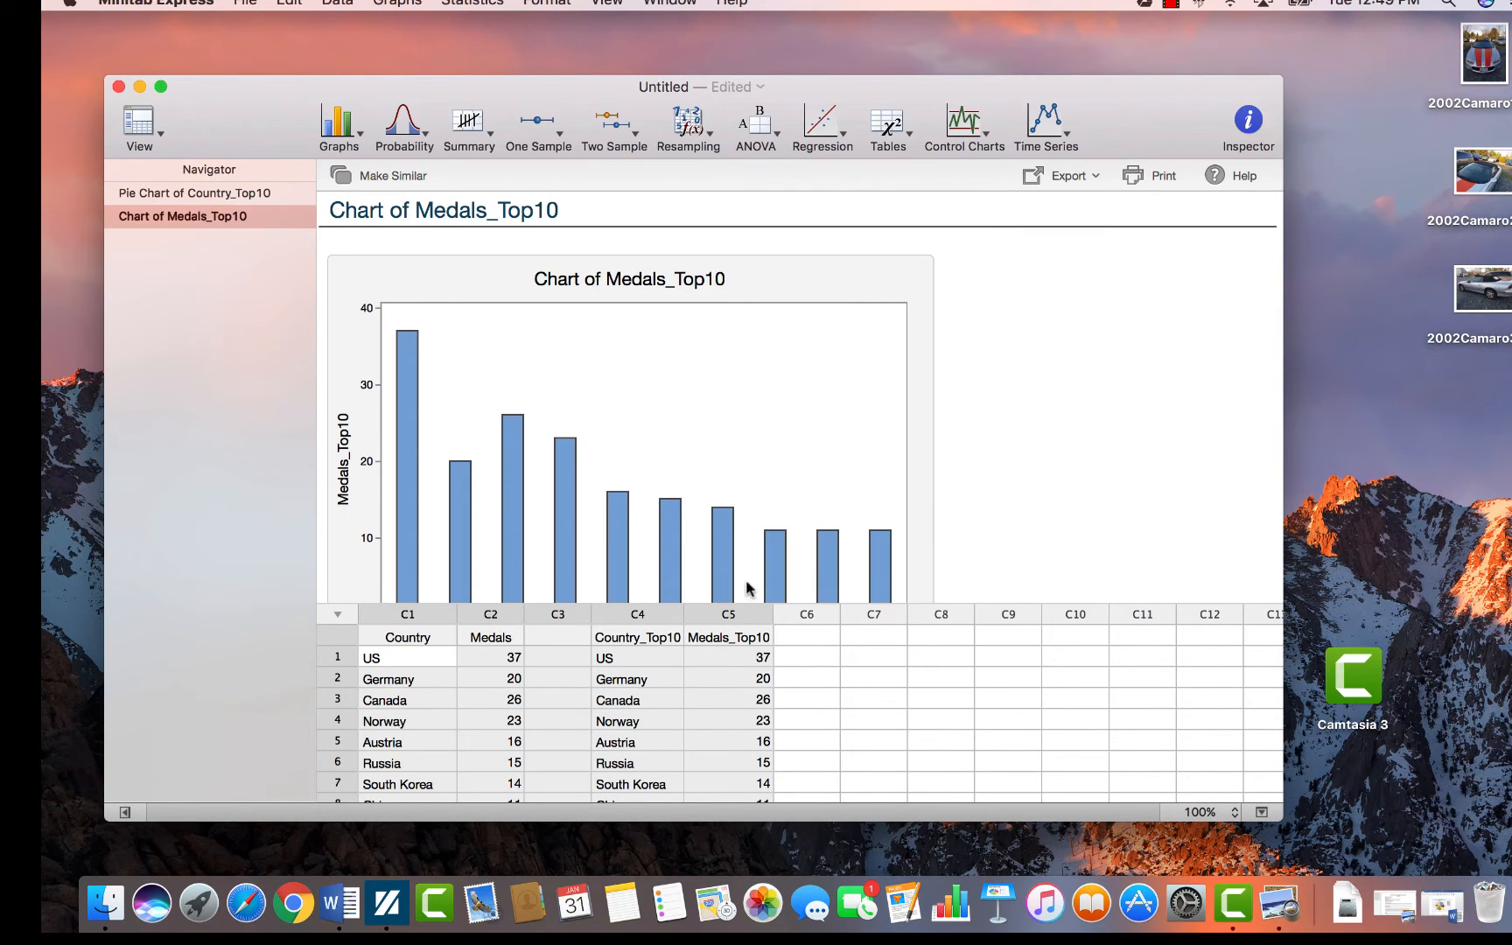
- Enlarge the graph area and hide the bar chart's Y-axis tick labels
drag(747, 610, 731, 682)
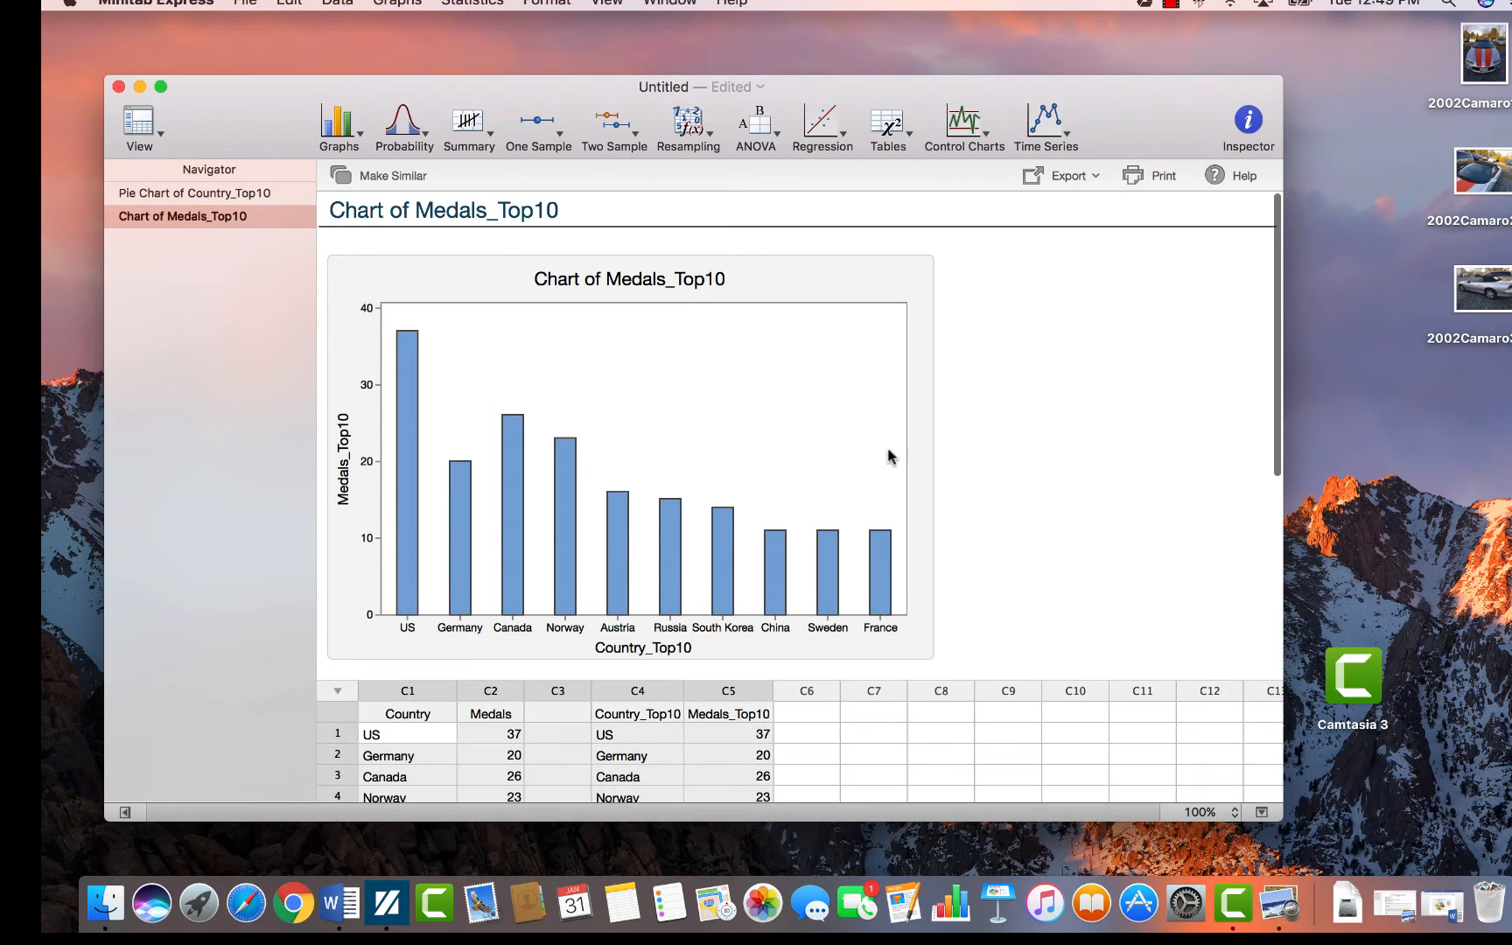
click(865, 392)
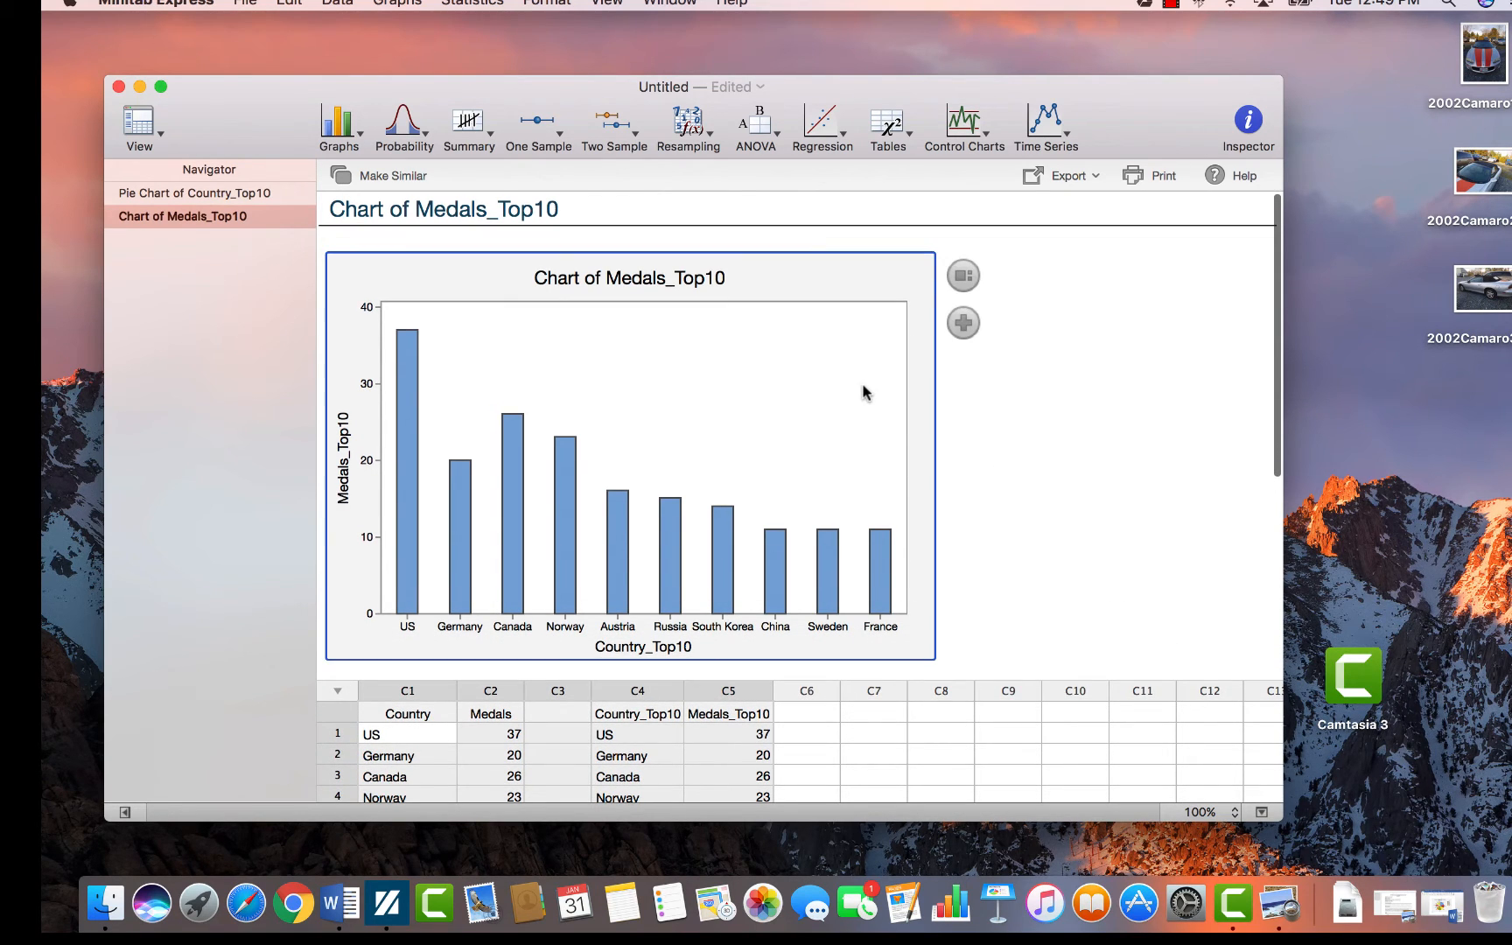
click(964, 323)
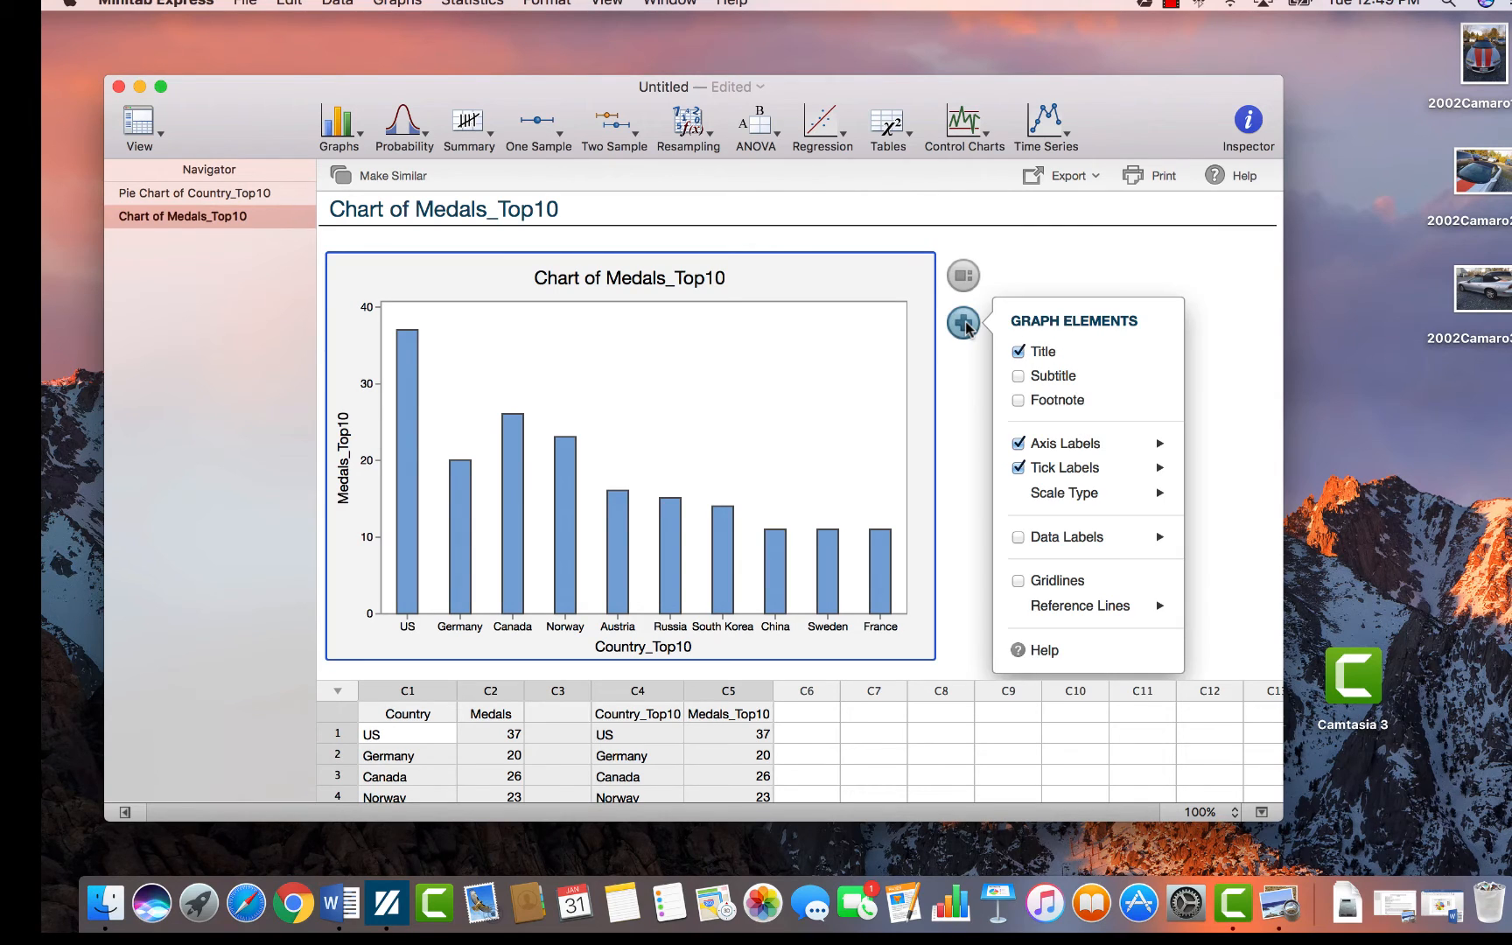
click(1159, 471)
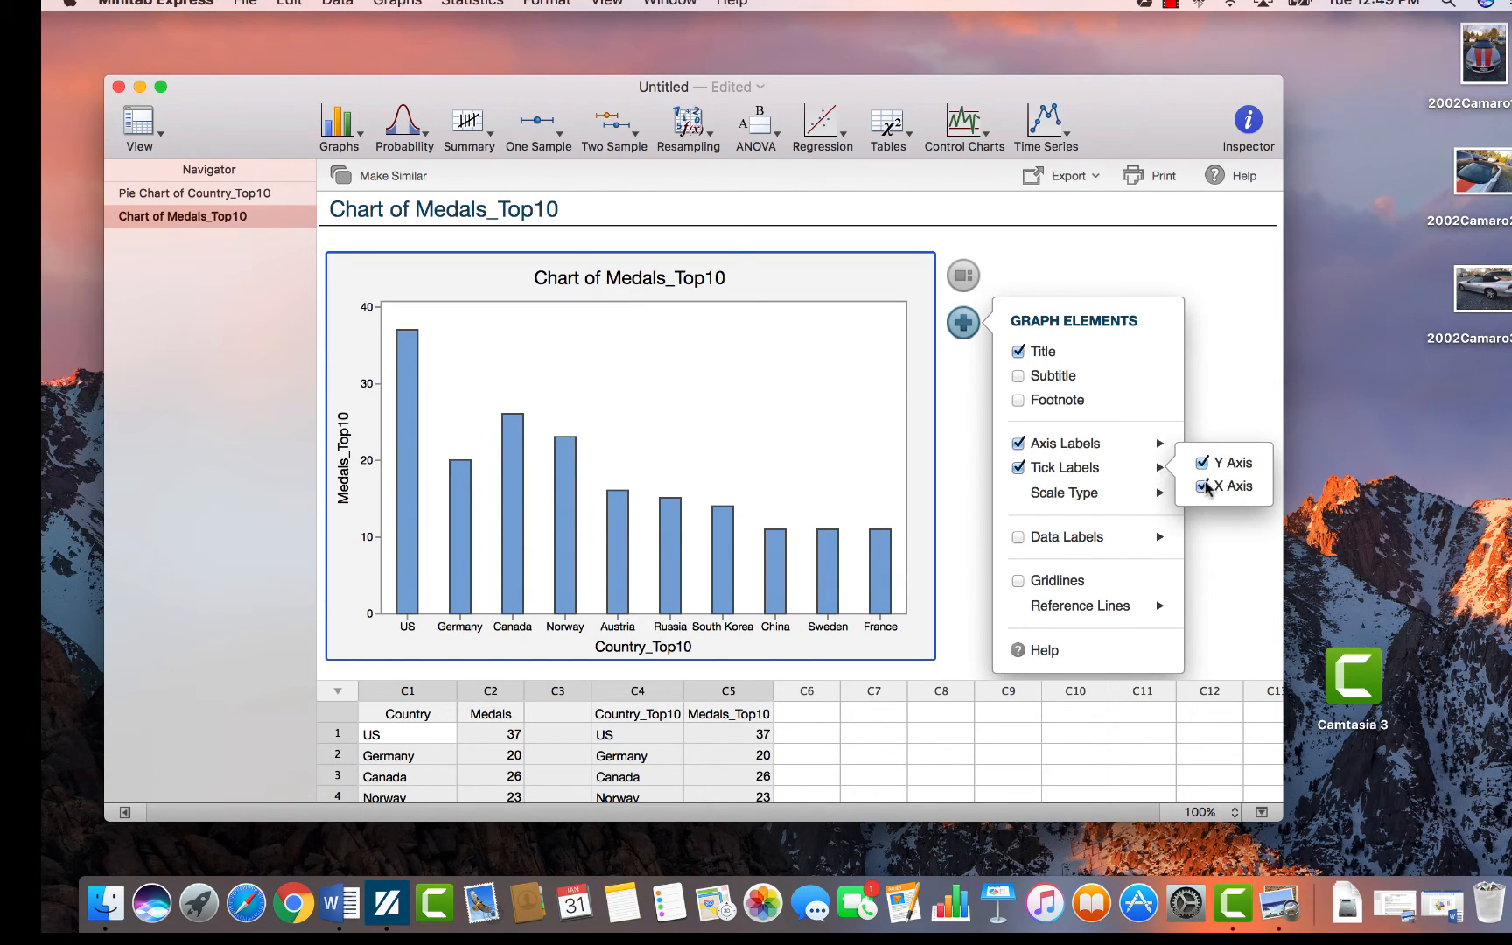
click(1234, 466)
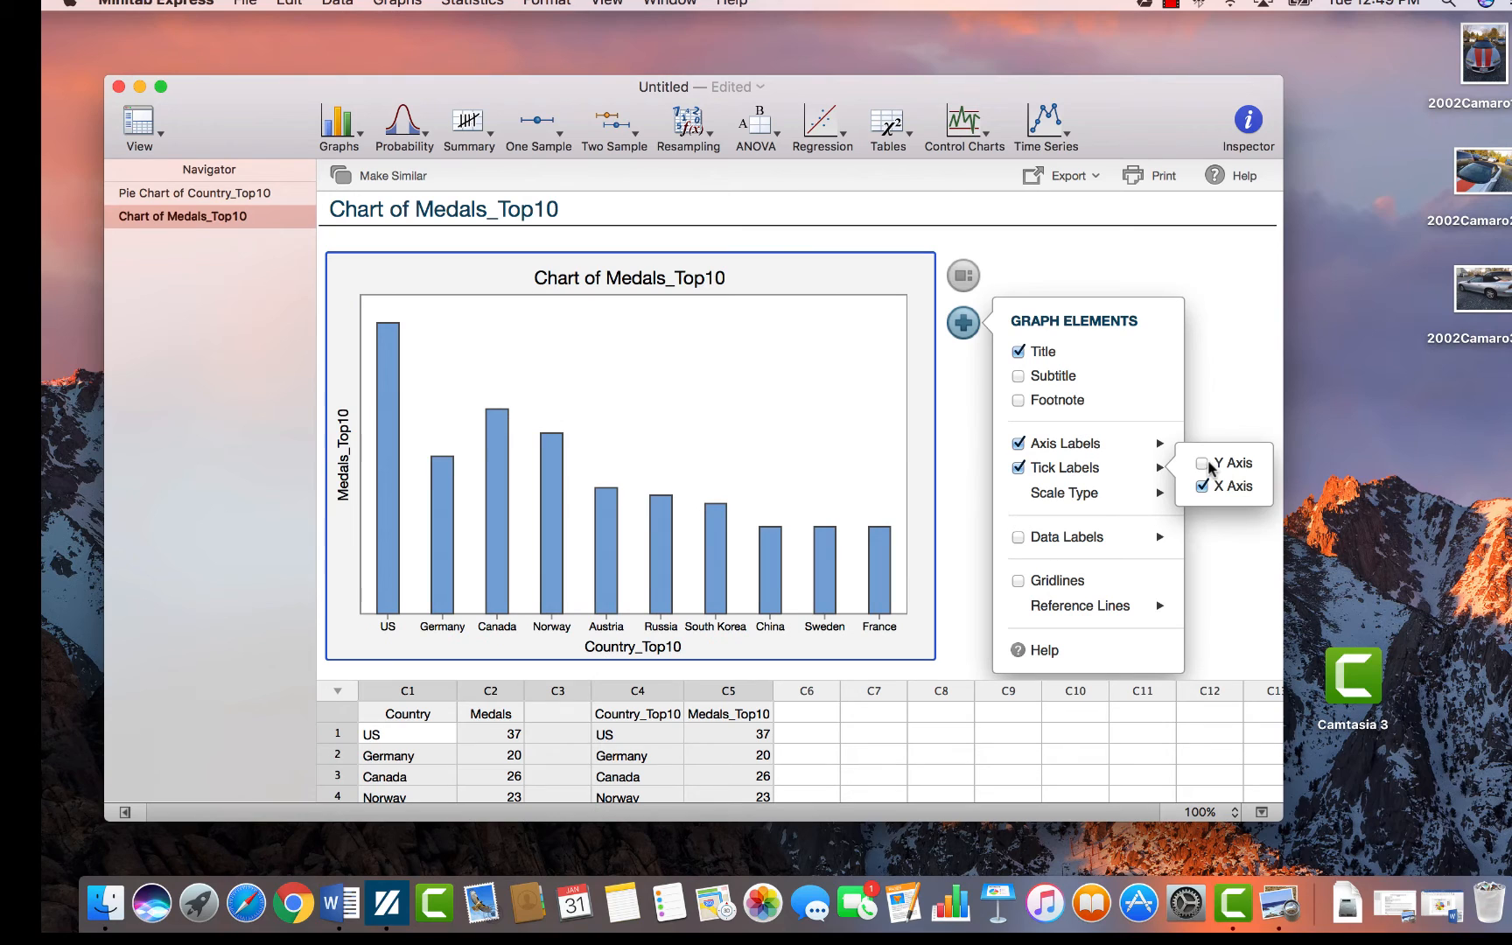
- Show gridlines and data labels on the bar chart
click(1018, 582)
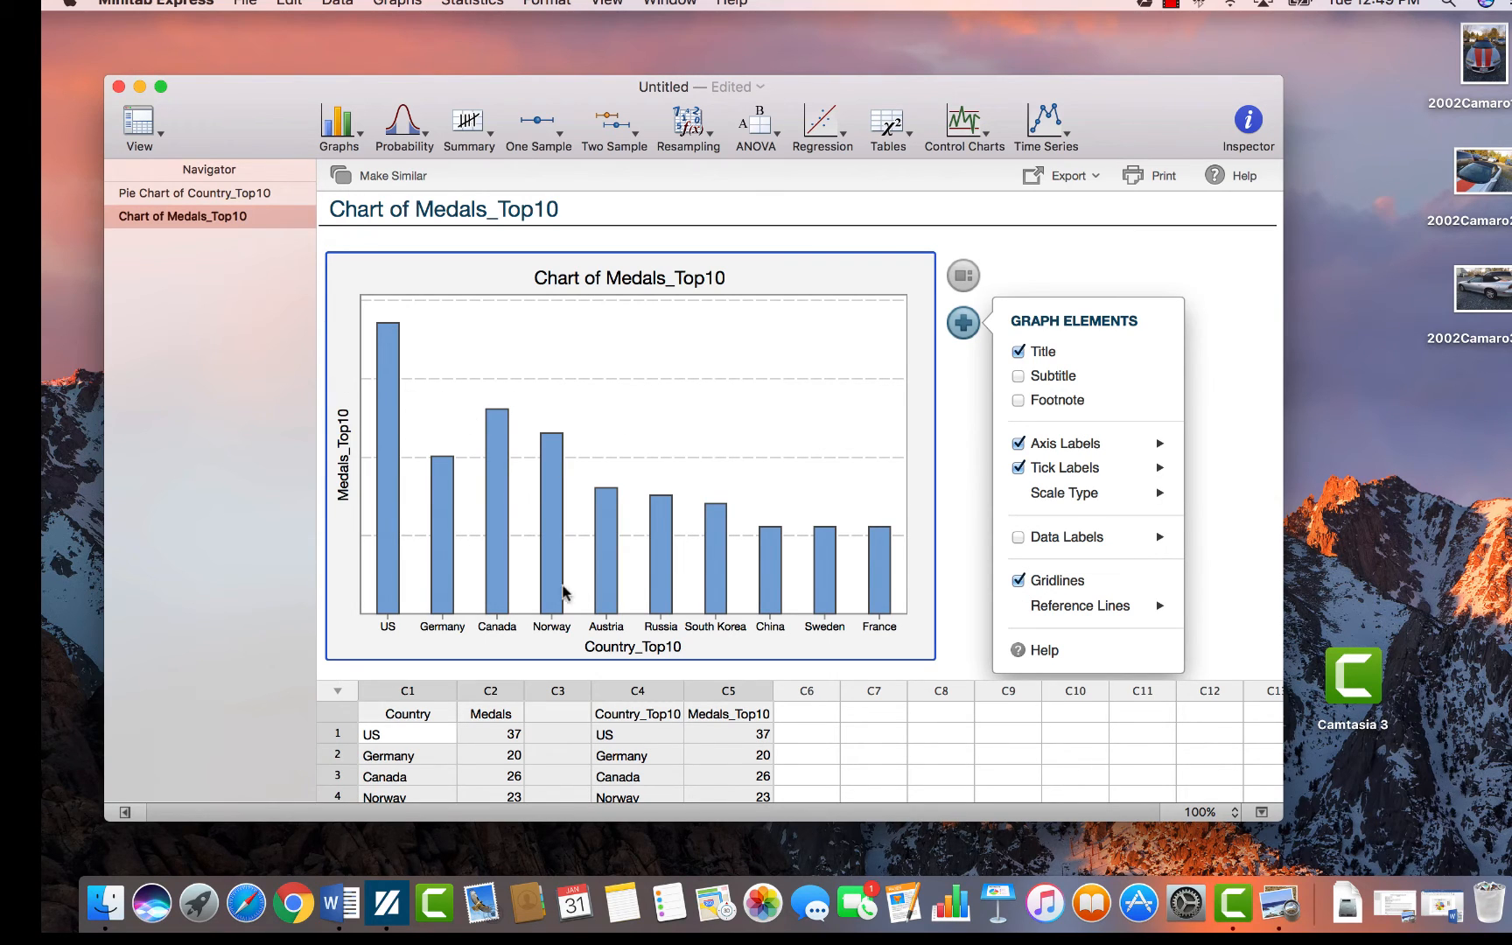
click(1019, 537)
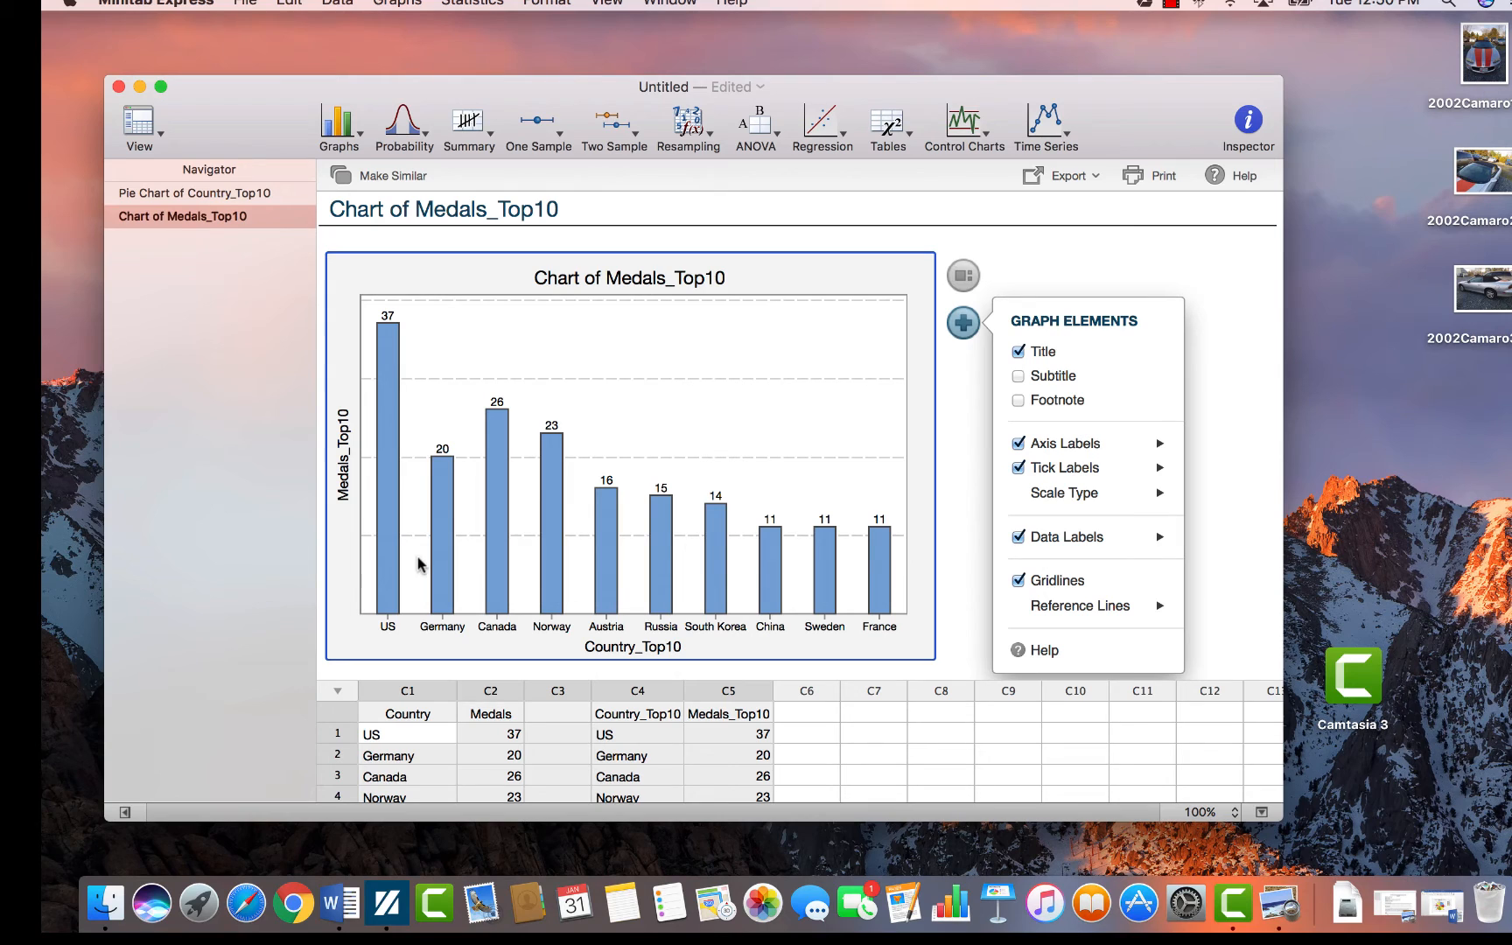
- Change the bar chart's scale type to Percent
click(1161, 495)
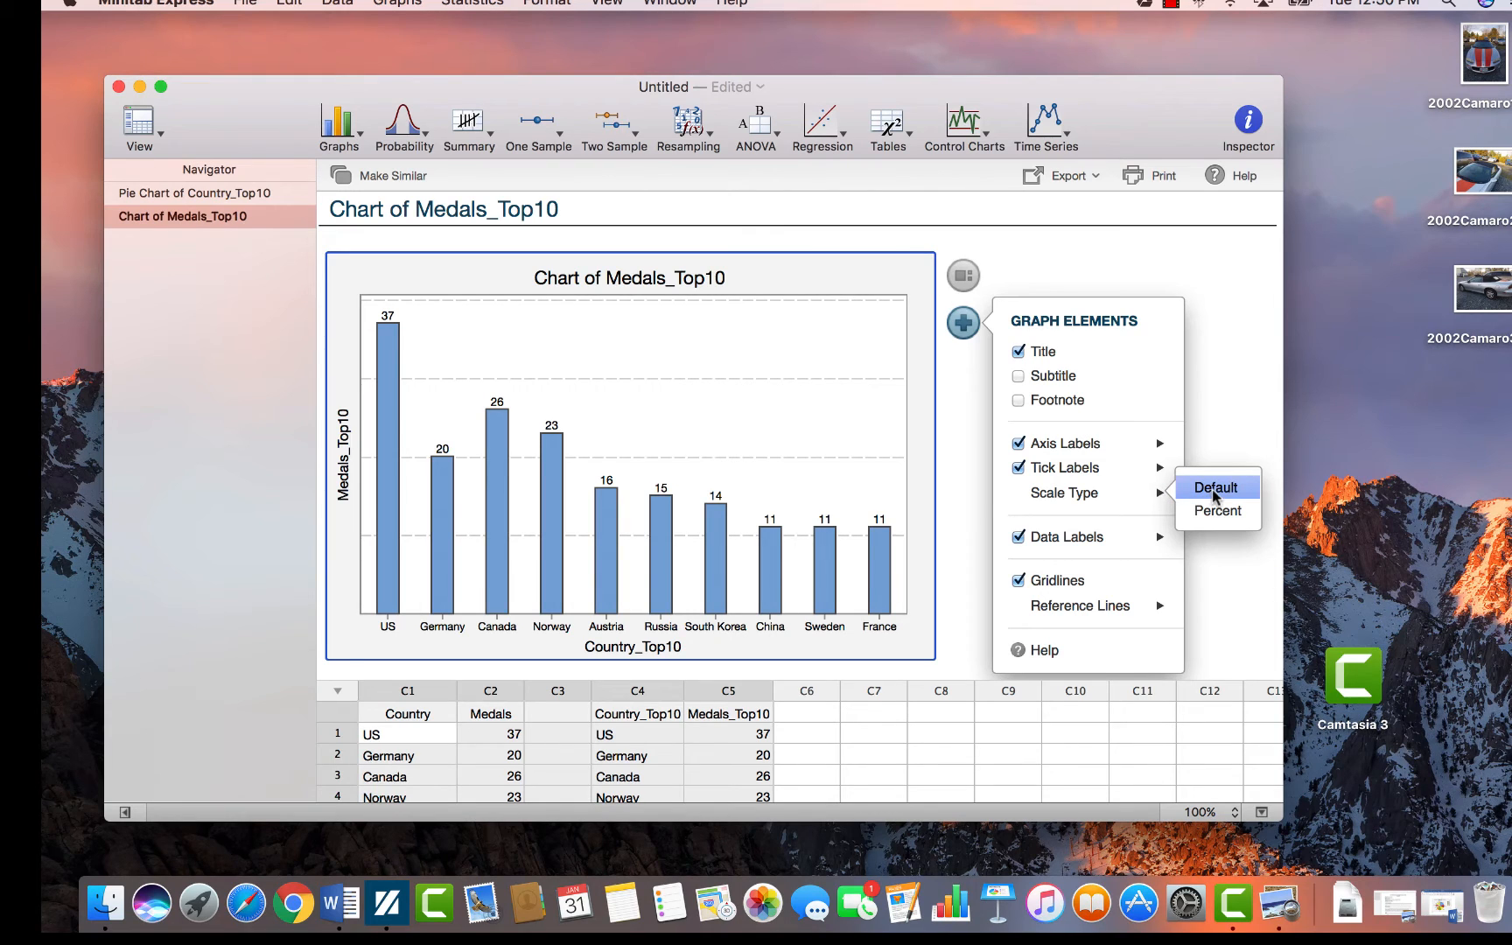
click(1214, 513)
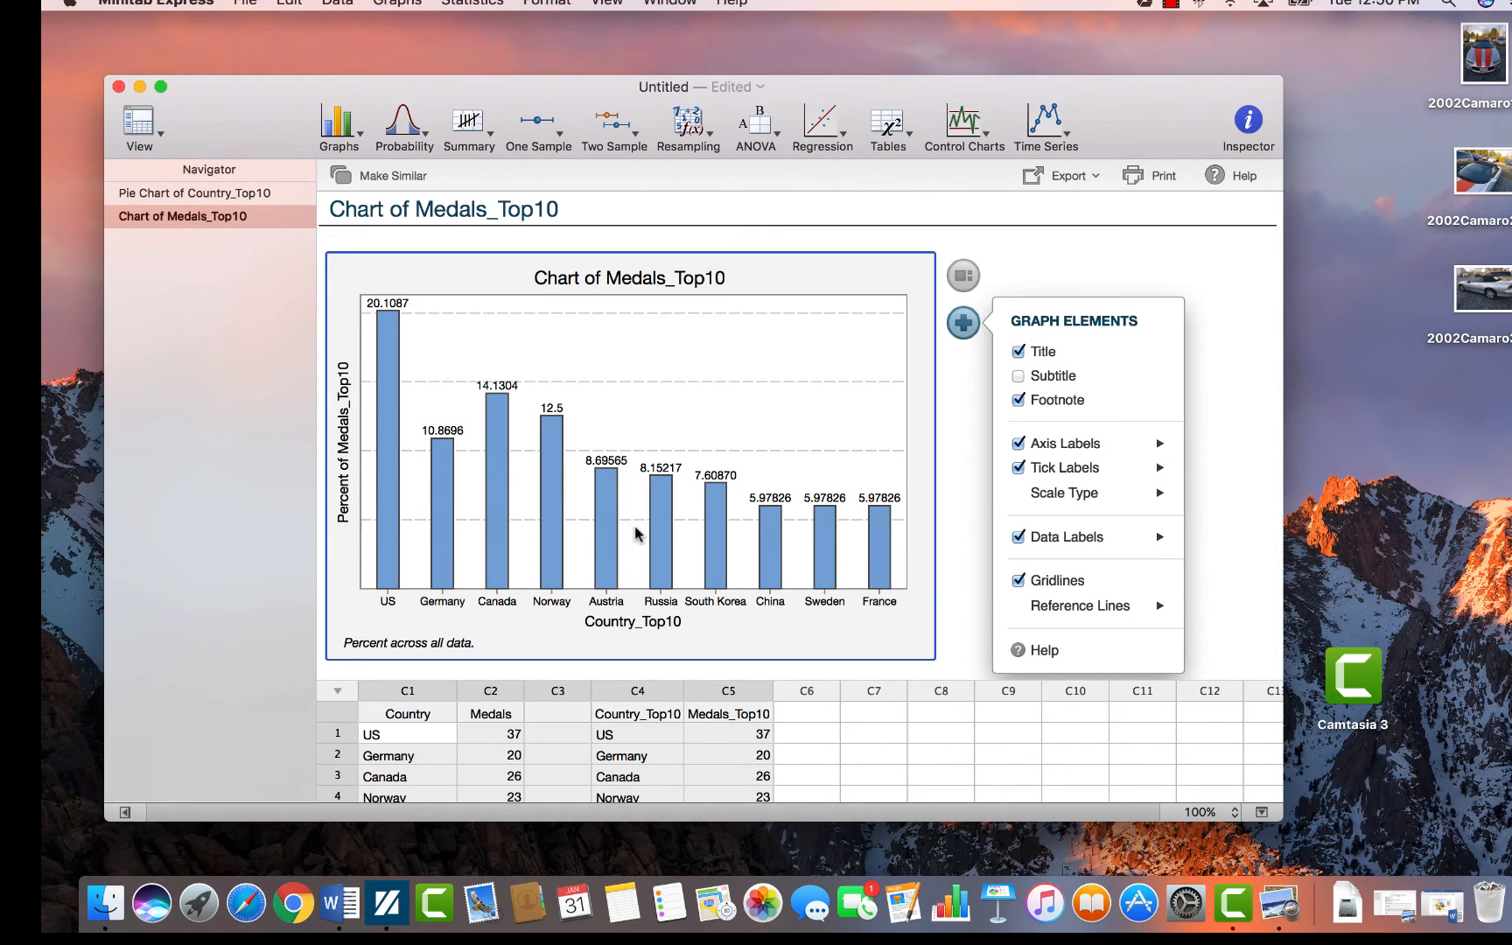
- Change the bar chart's title to "Distribution of Metals for the Top 10 Countries"
click(612, 288)
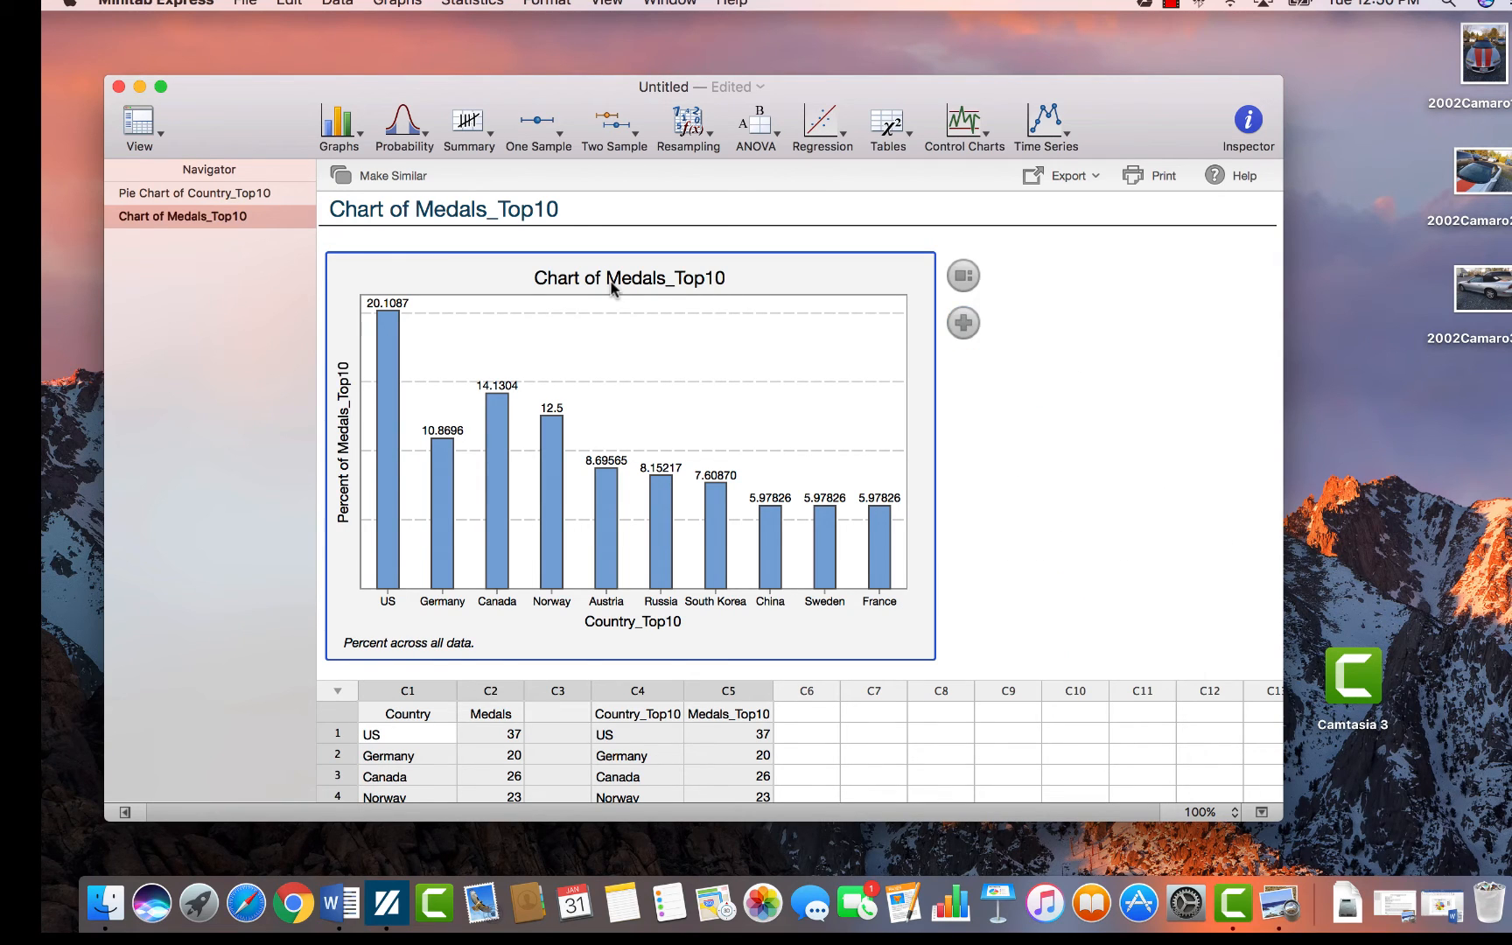
double_click(611, 286)
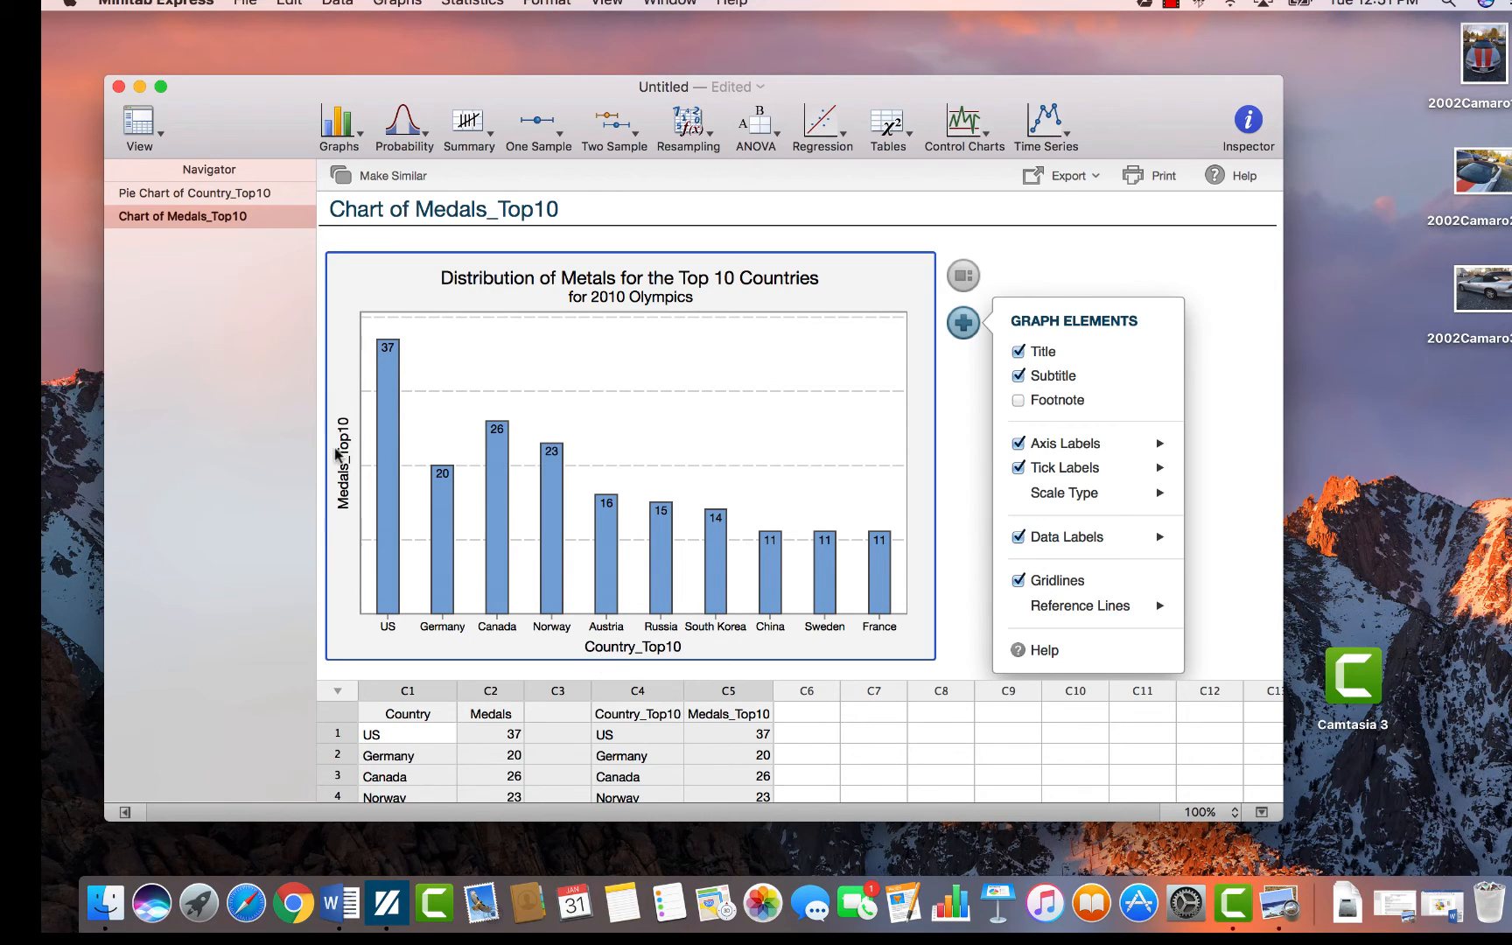
- Replace the bar chart's X-axis label with "Top 10 Countries"
click(604, 649)
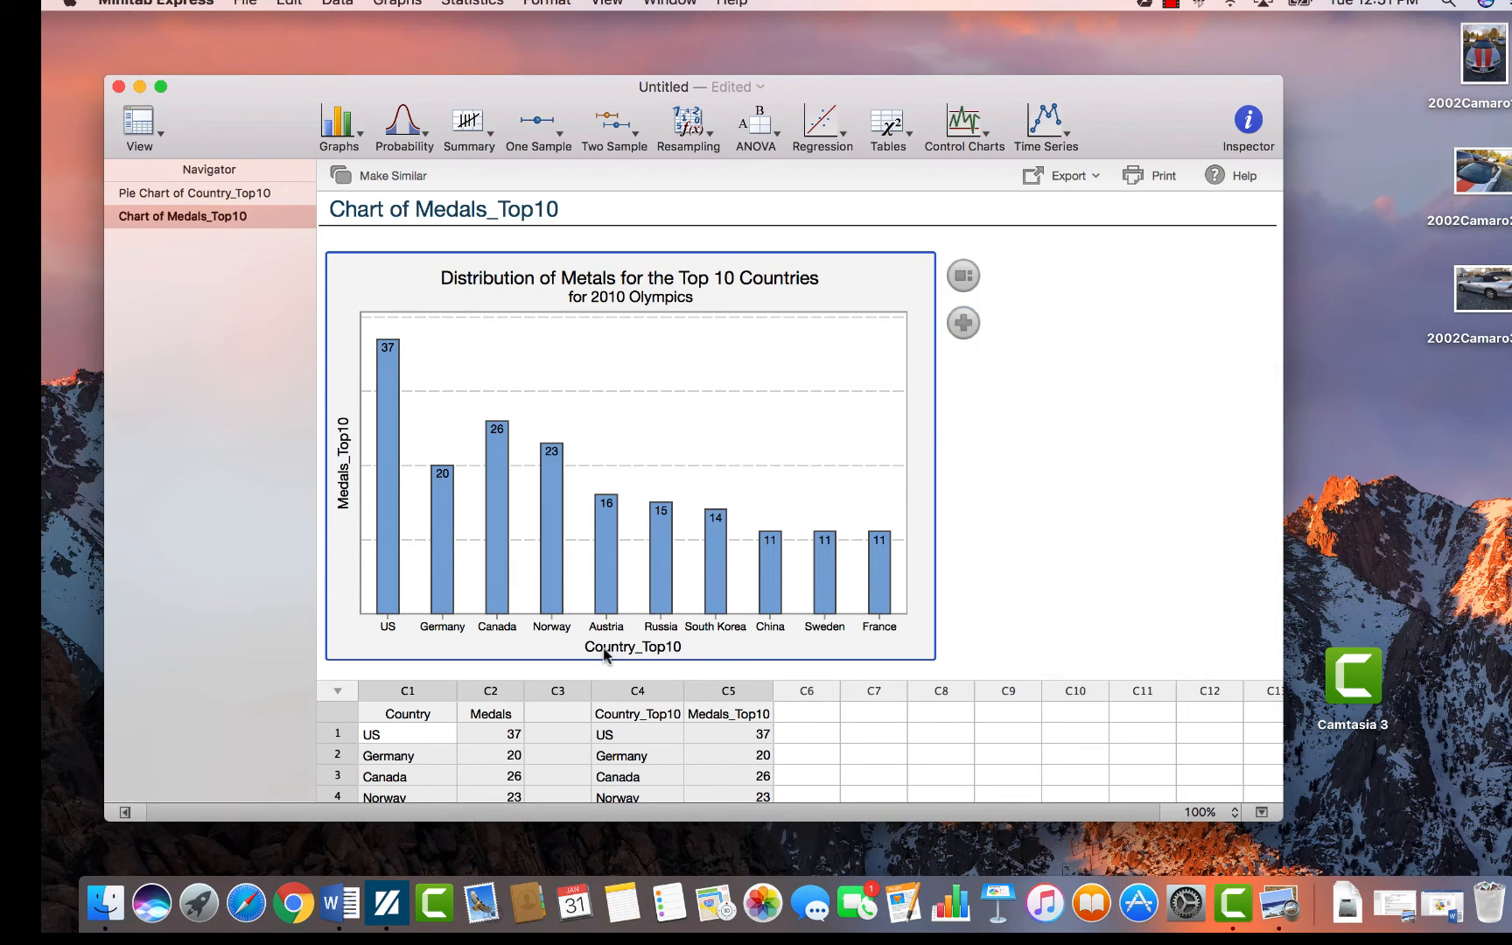
click(604, 649)
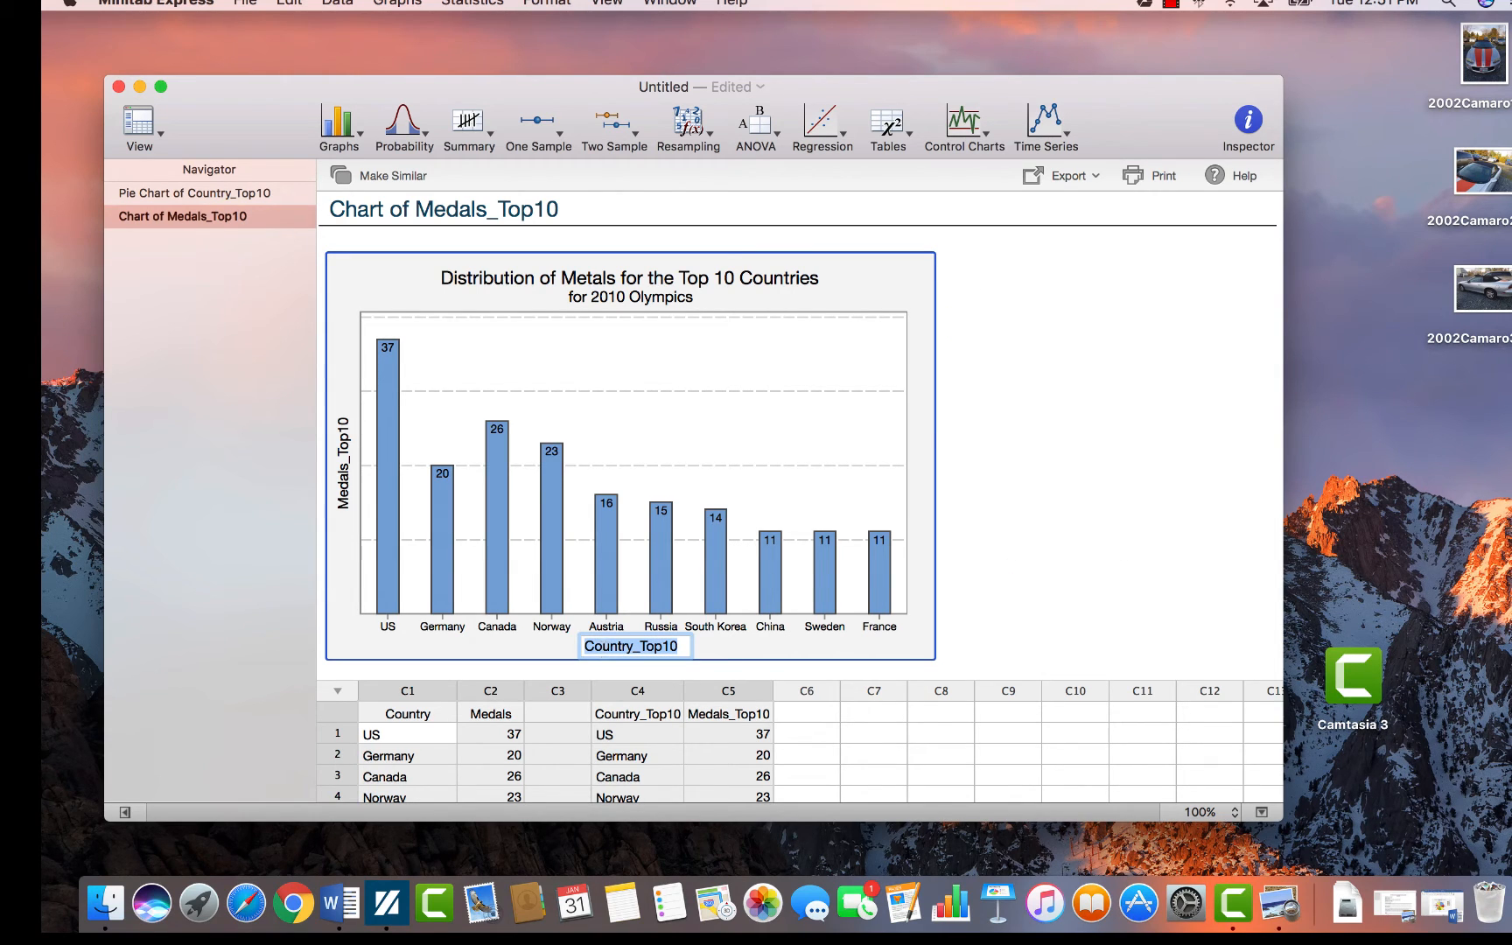
text(/tio)
key(BackSpace)
key(BackSpace)
key(BackSpace)
key(BackSpace)
key(BackSpace)
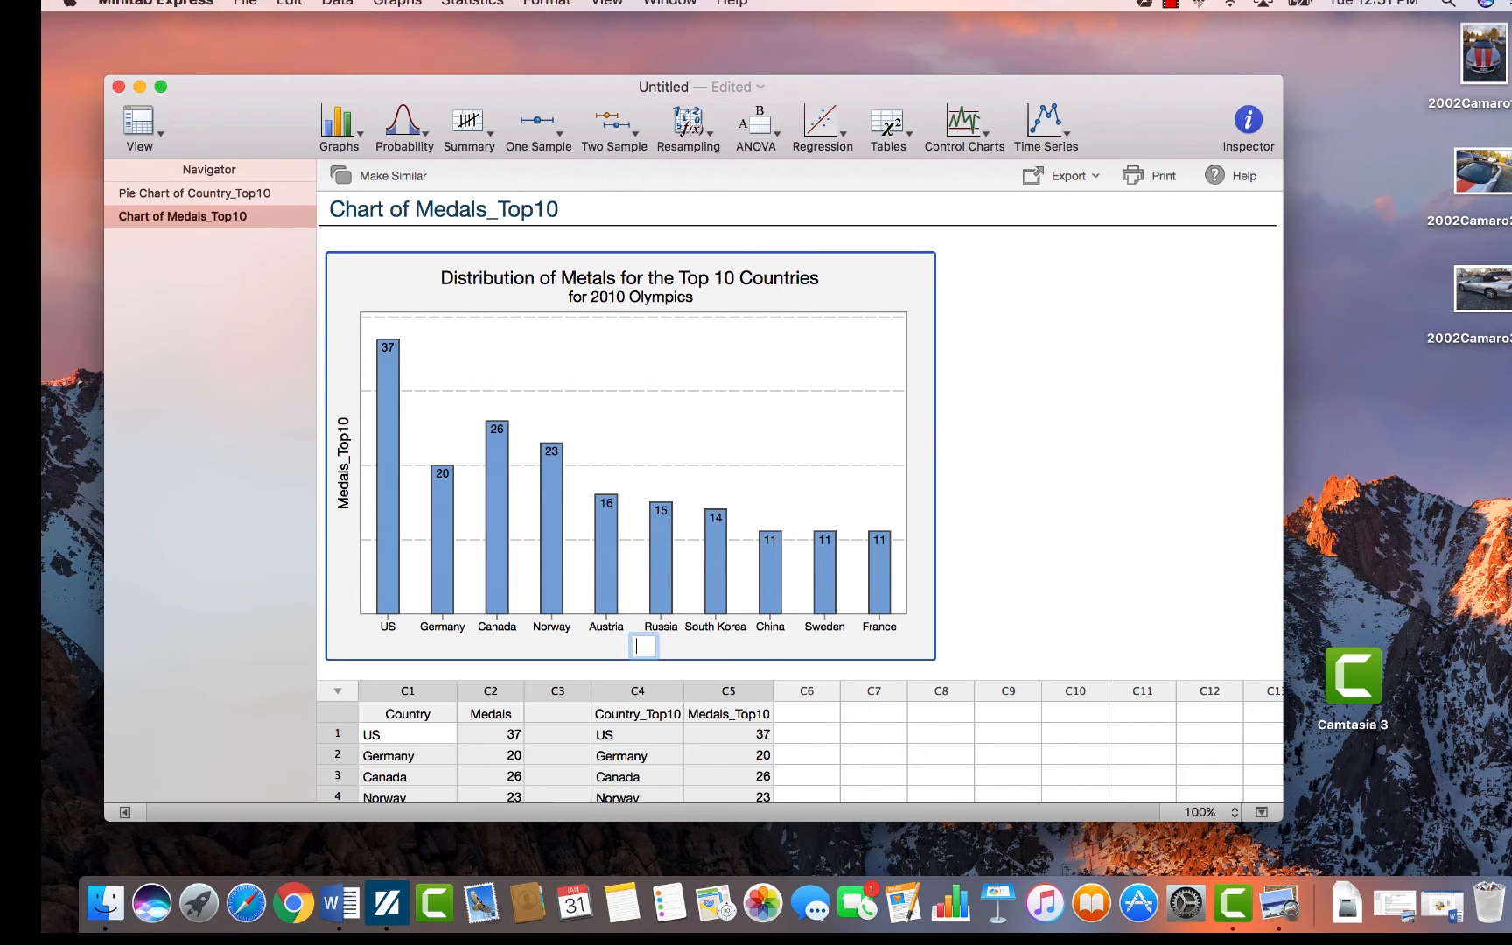
text(Top 10 Countries)
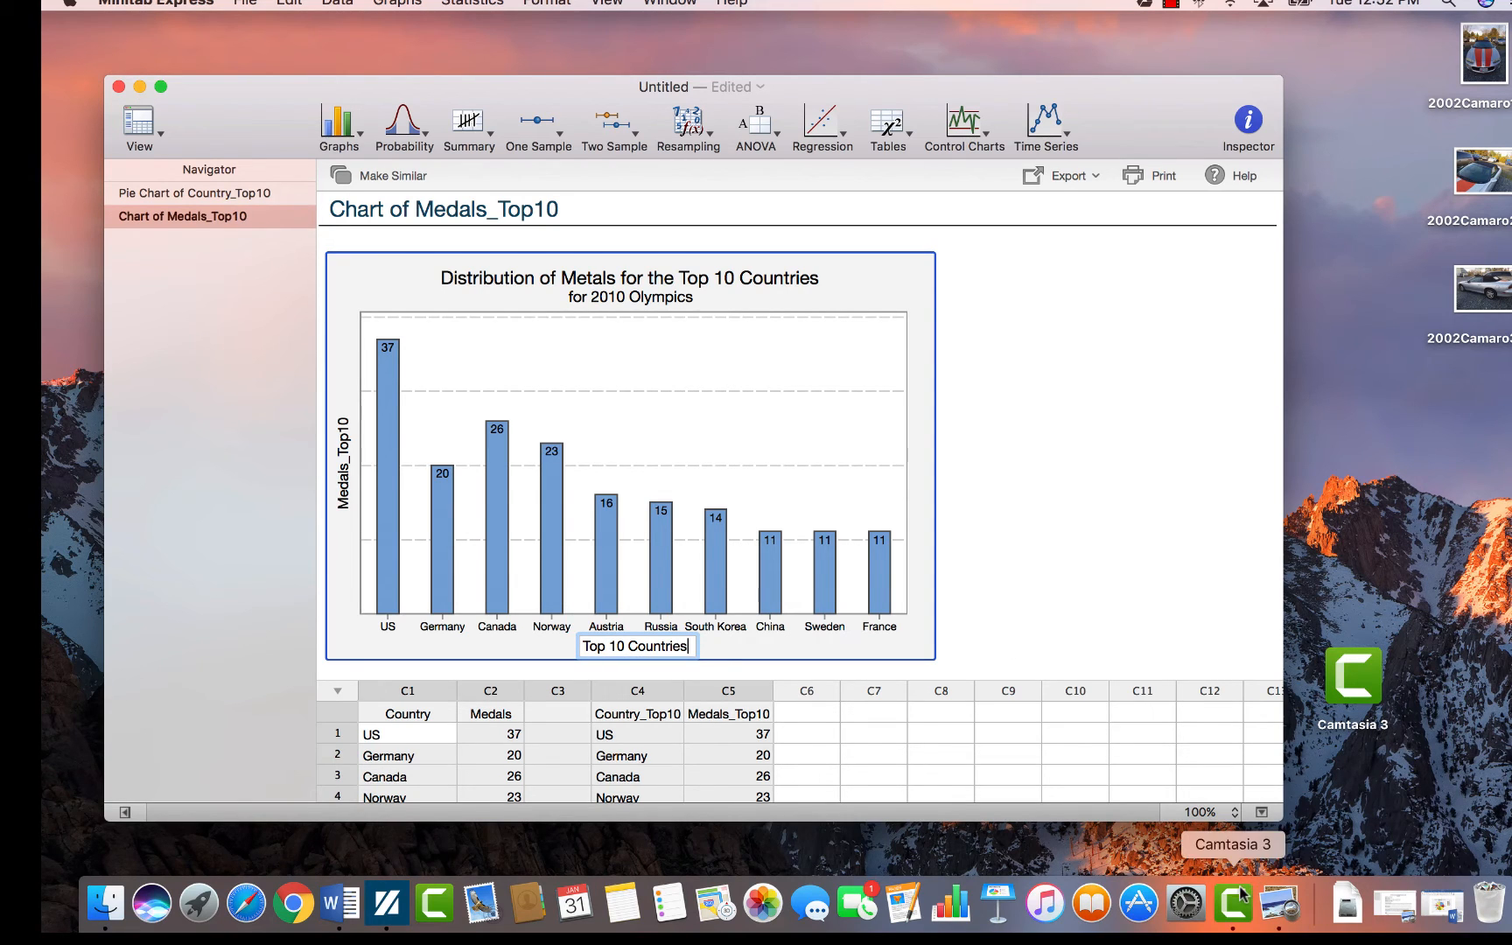
click(577, 611)
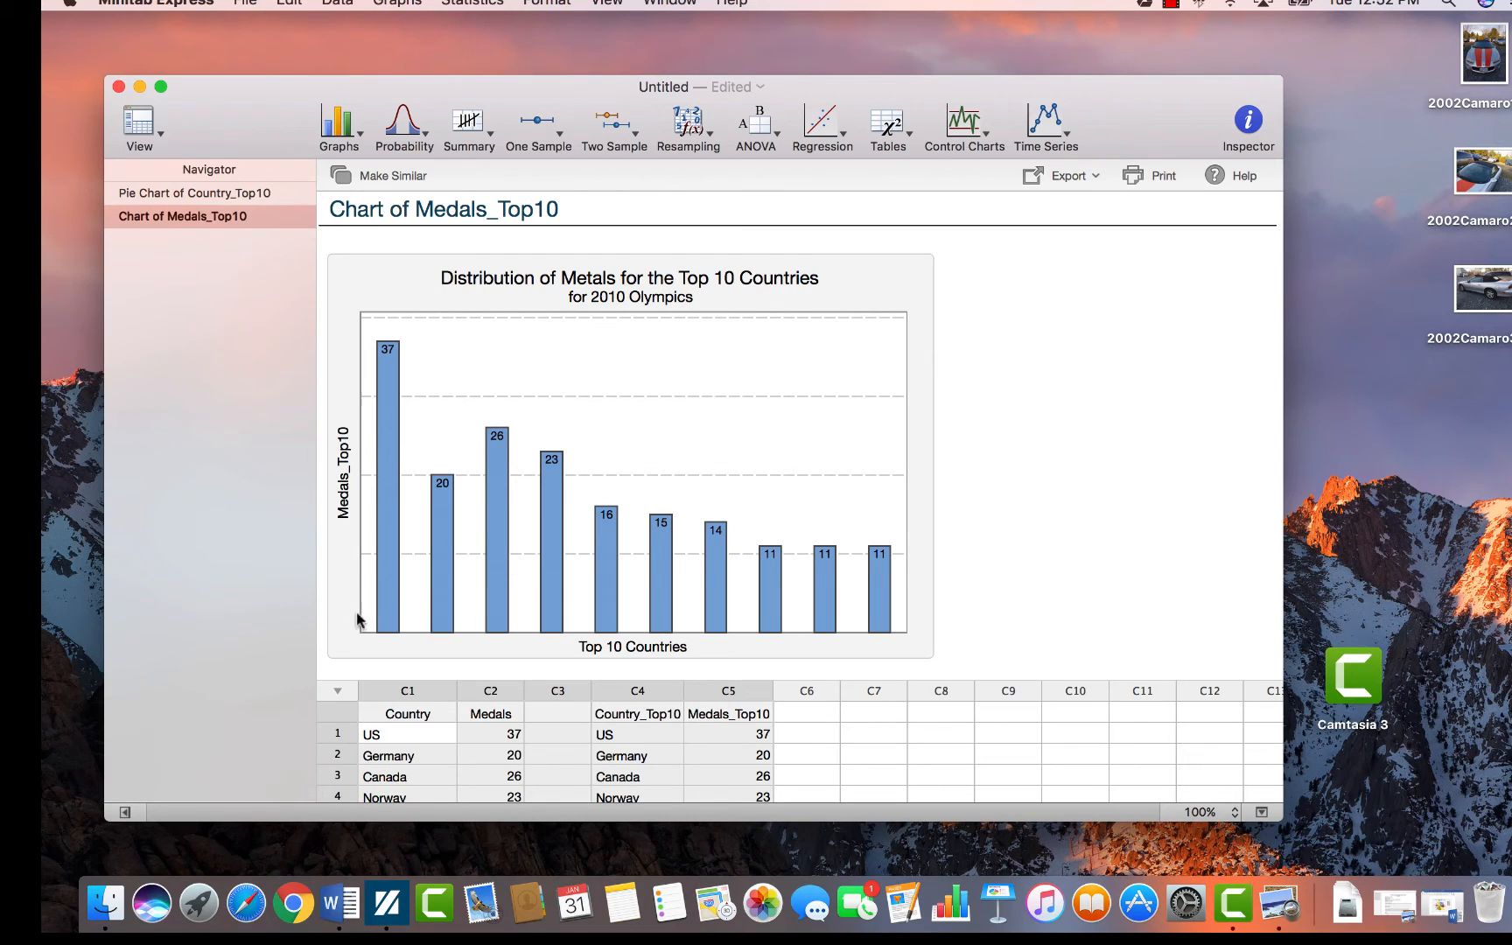
- Turn on the bar chart's tick labels and switch them off again for both the Y and X axes
click(843, 415)
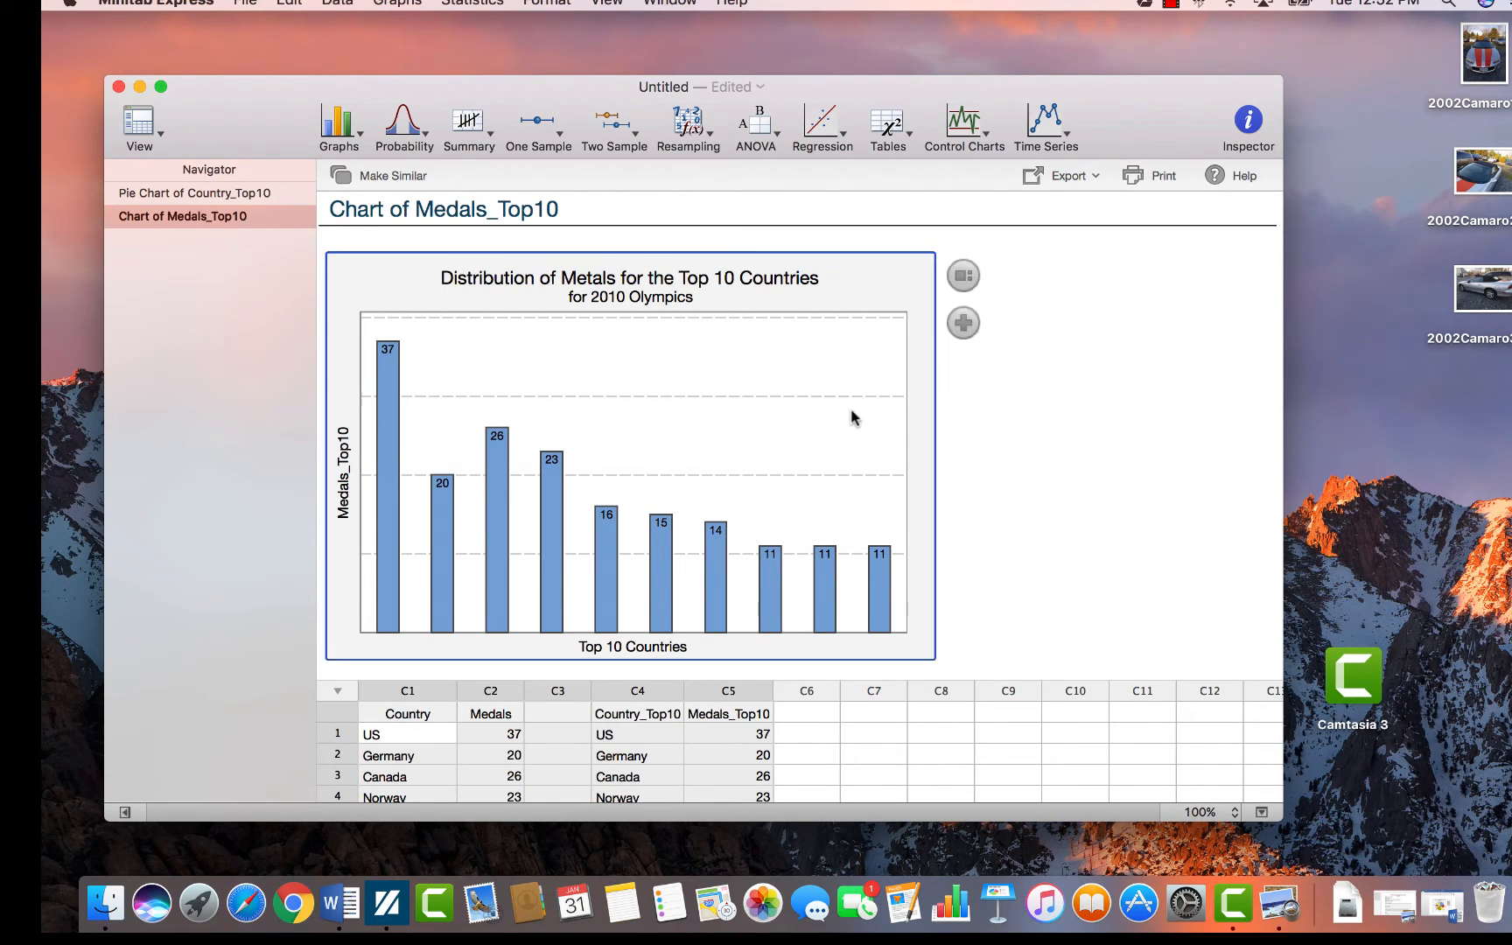
click(963, 324)
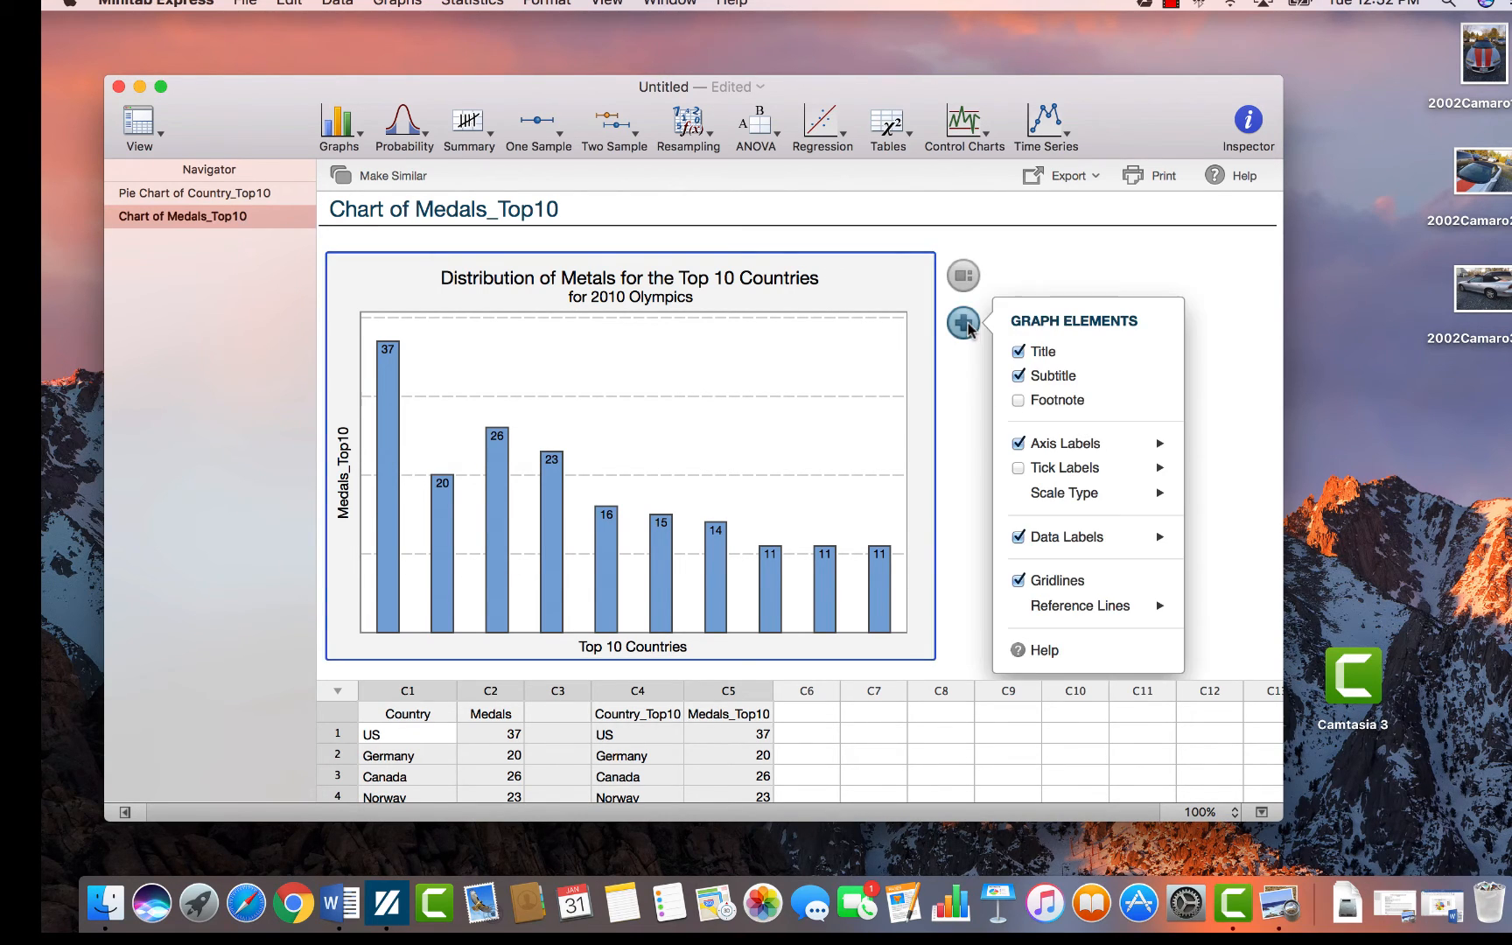
click(1021, 470)
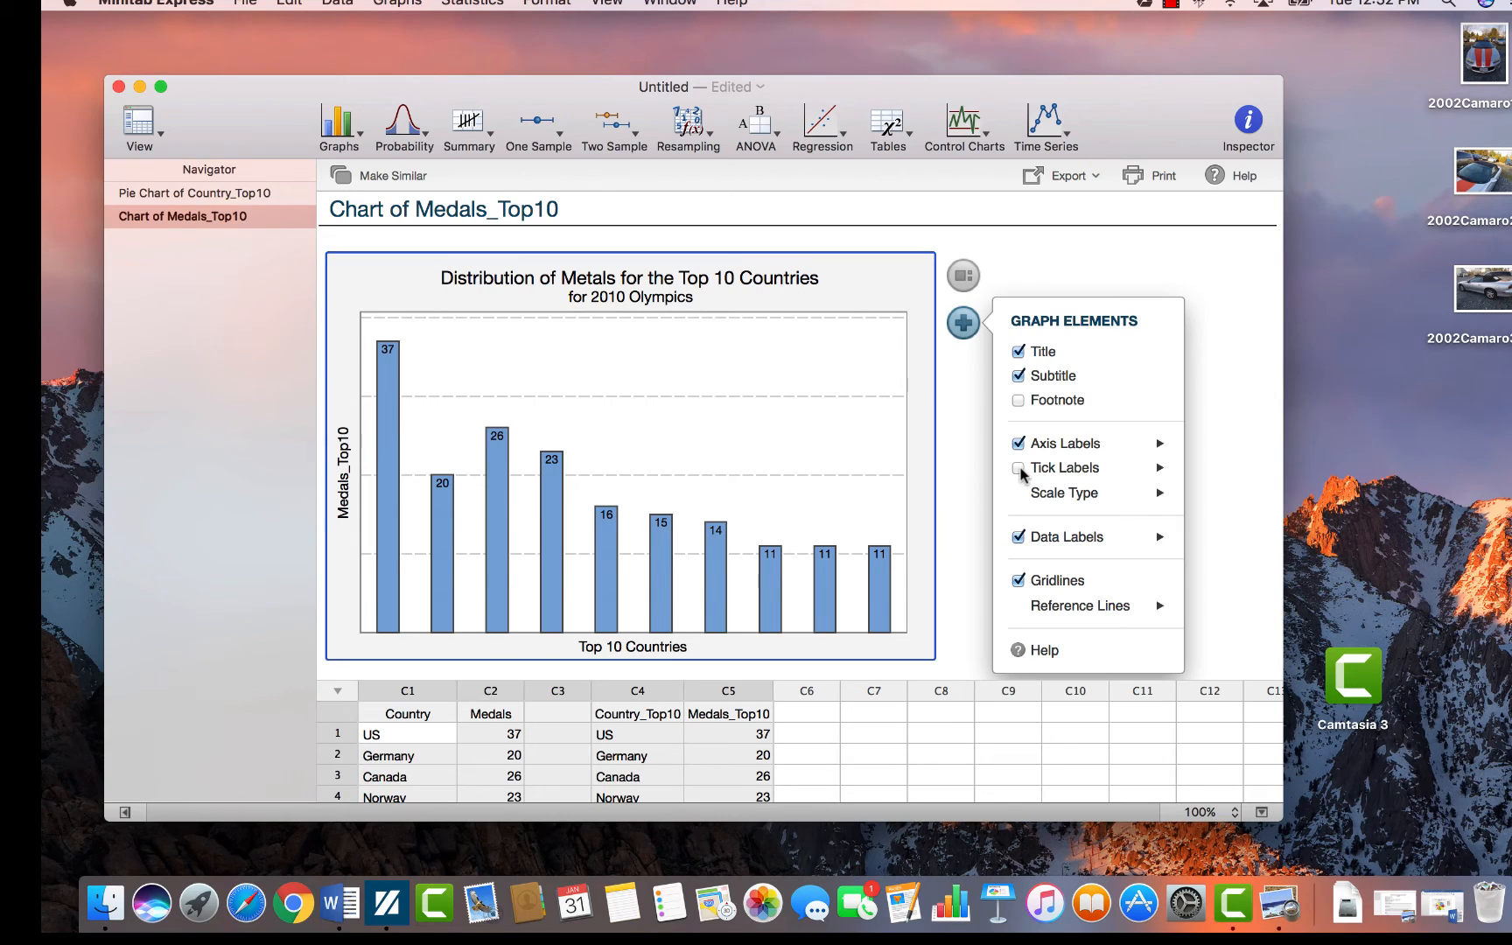
click(1161, 470)
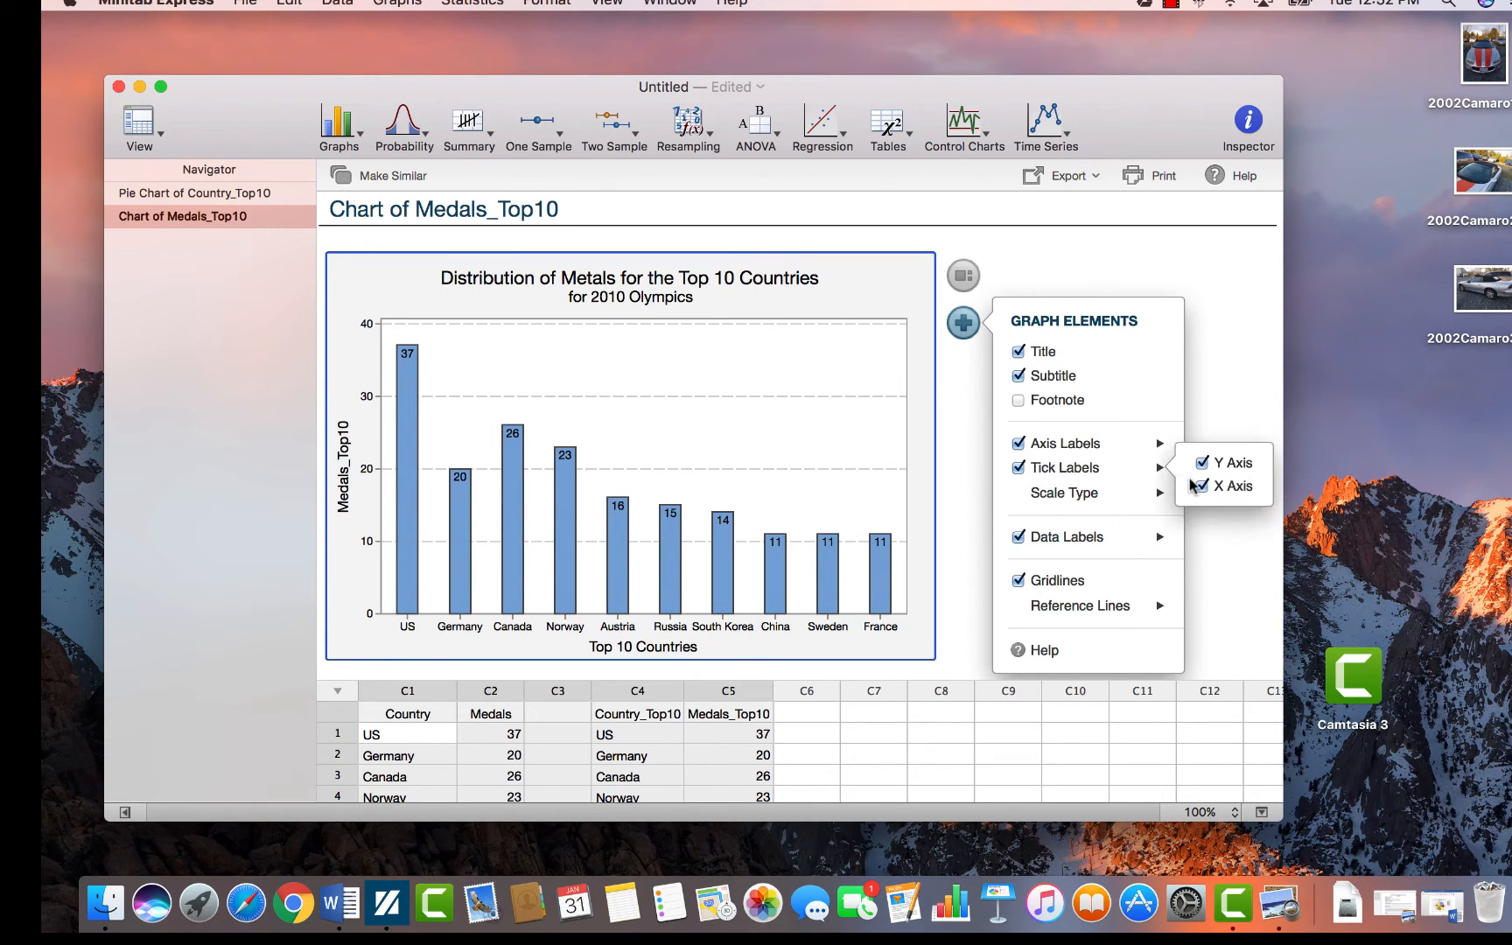
click(1202, 463)
click(1203, 487)
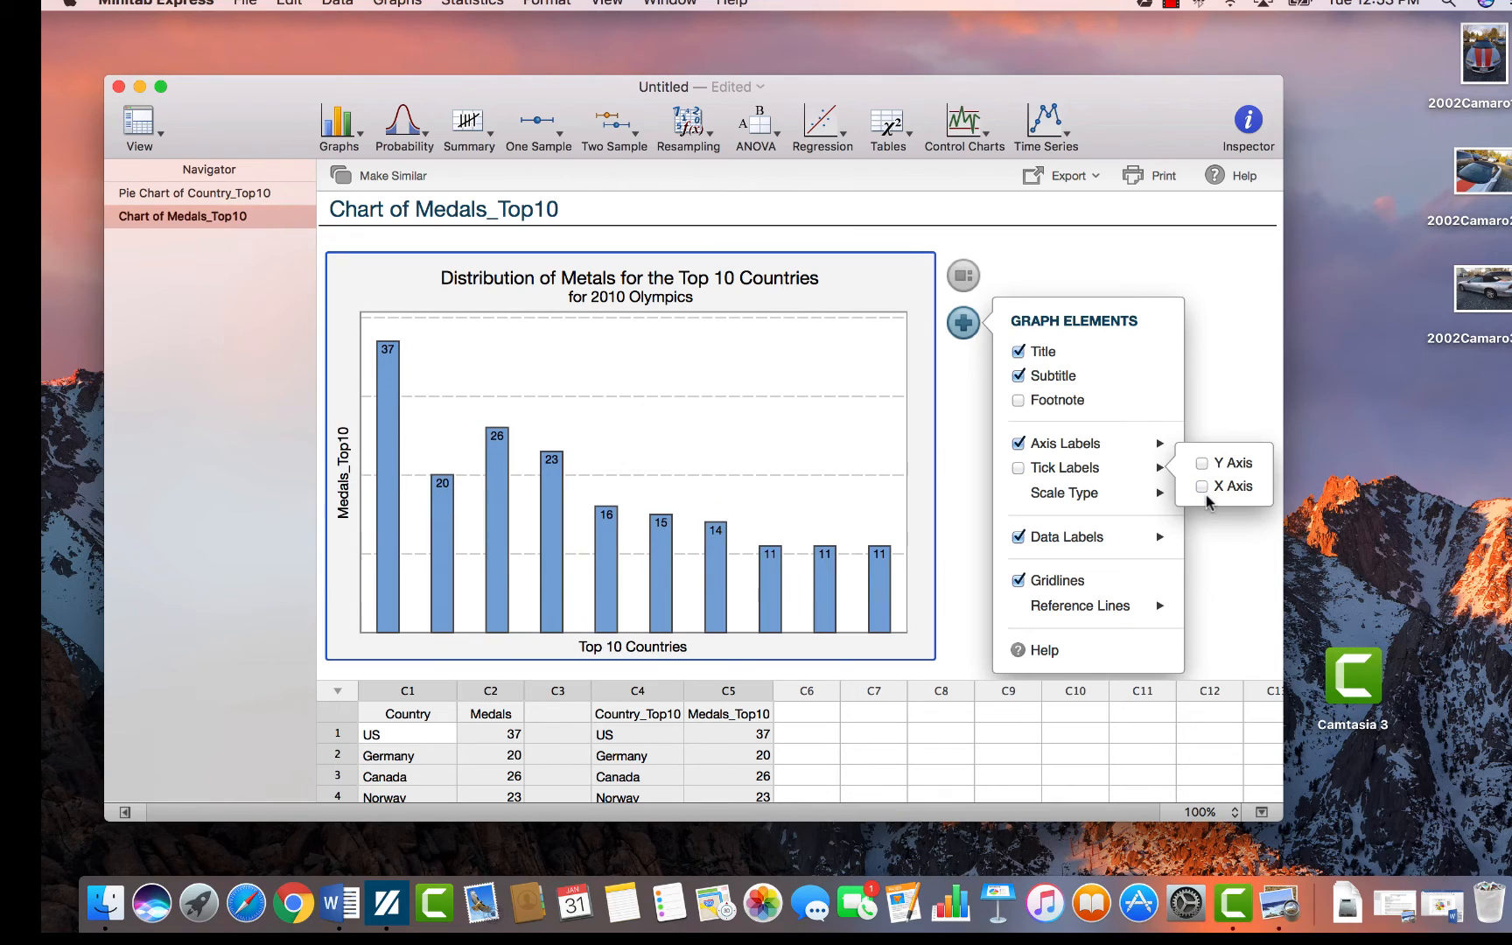
- Turn on the bar chart's tick labels for both the X and Y axes
click(1203, 487)
click(1202, 463)
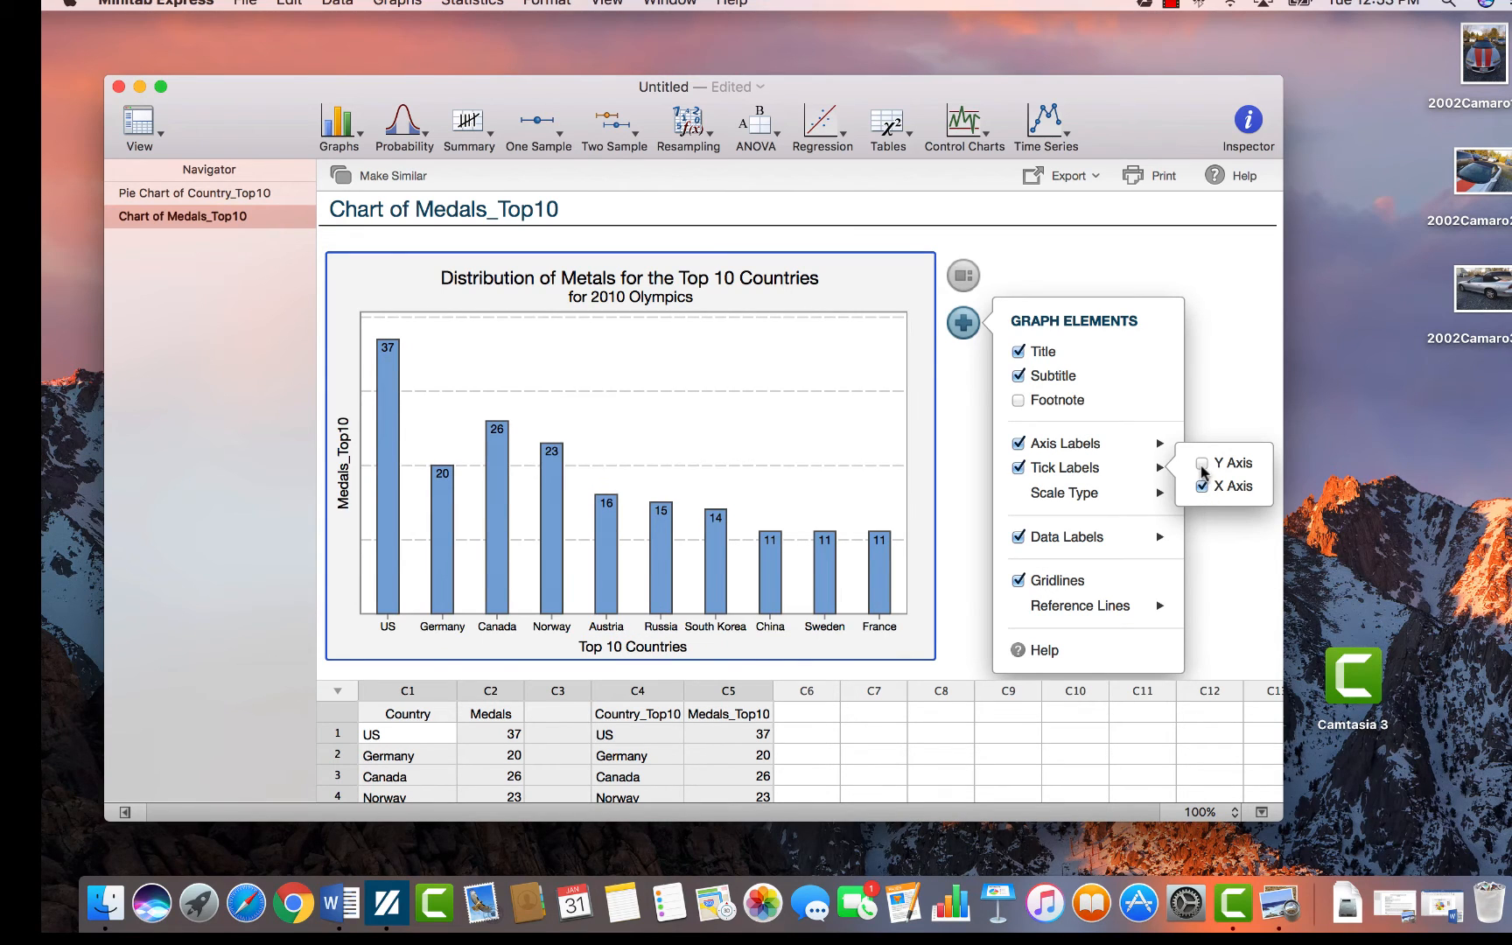
click(1206, 411)
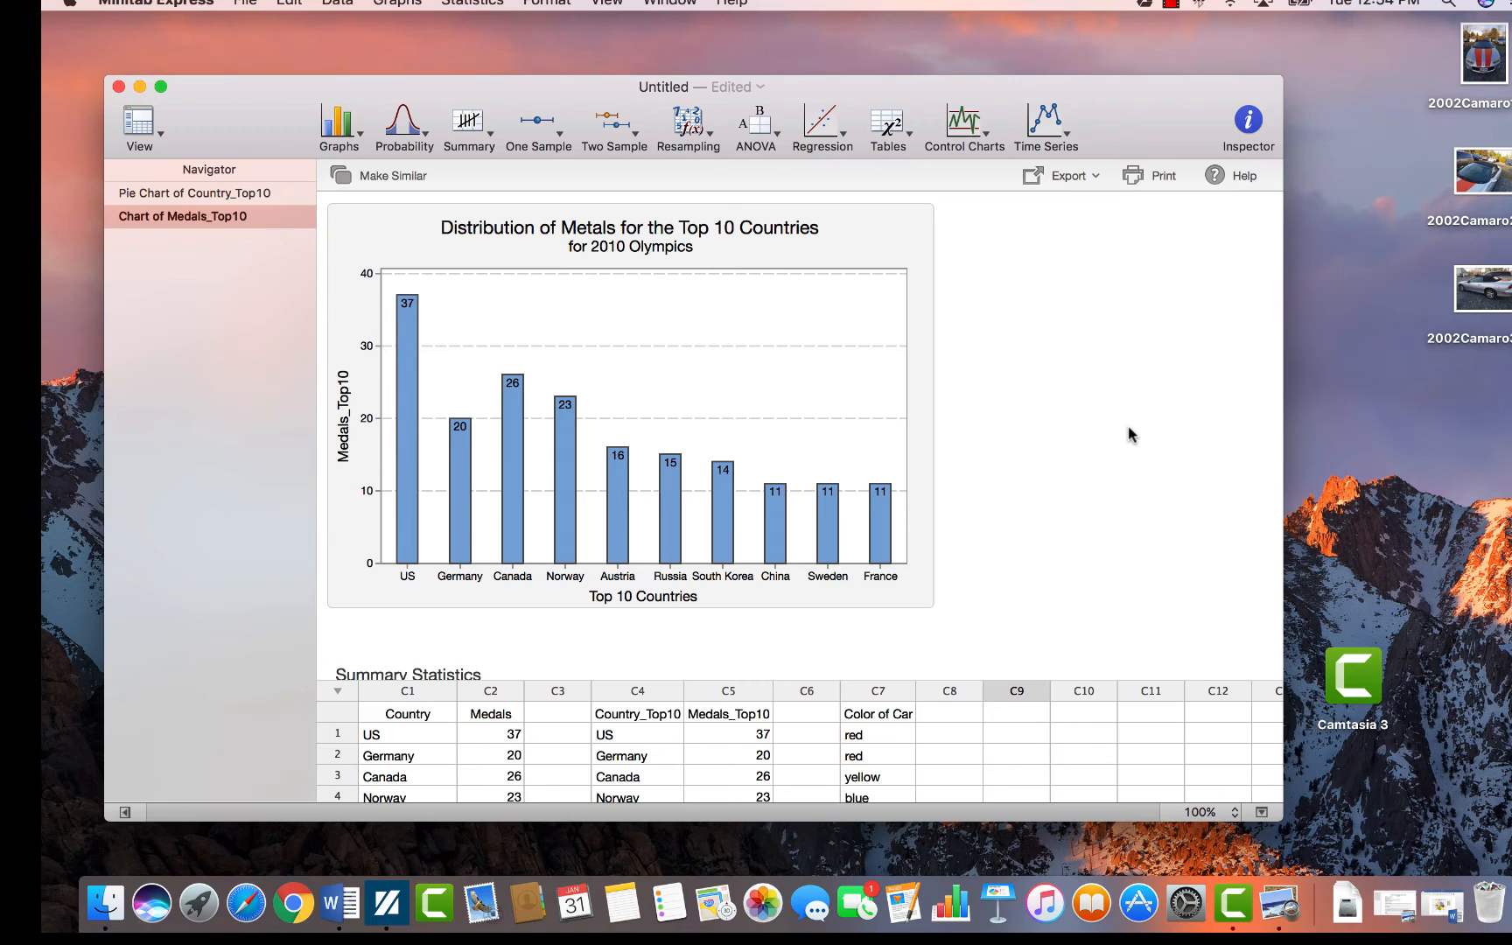
- Create a pie chart of counts of unique values using Color of Car as the categorical variable
click(359, 137)
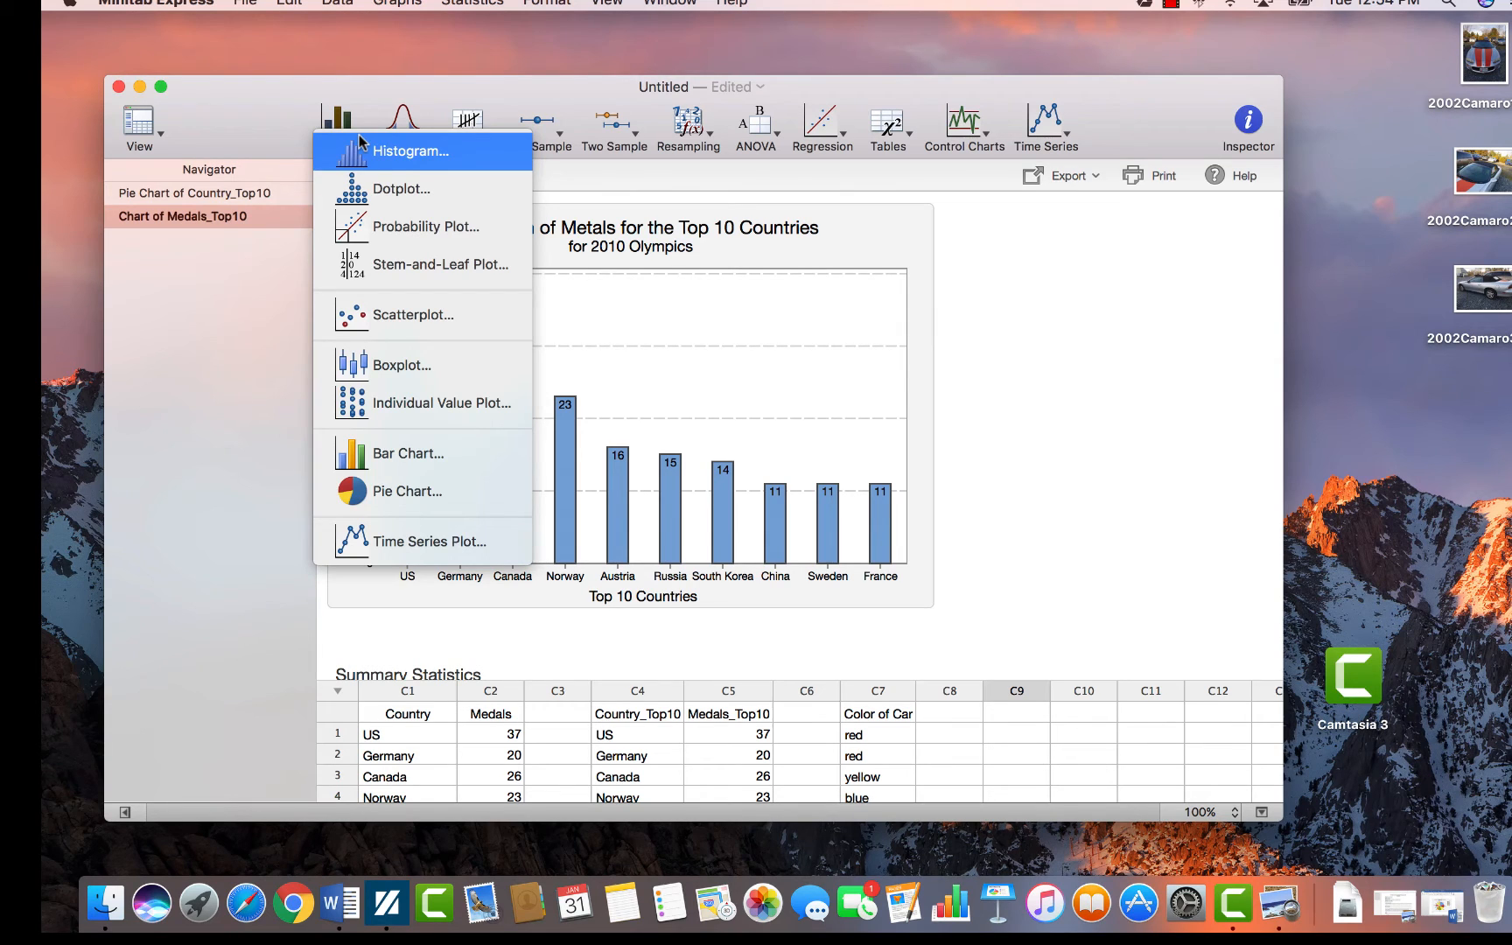
click(413, 492)
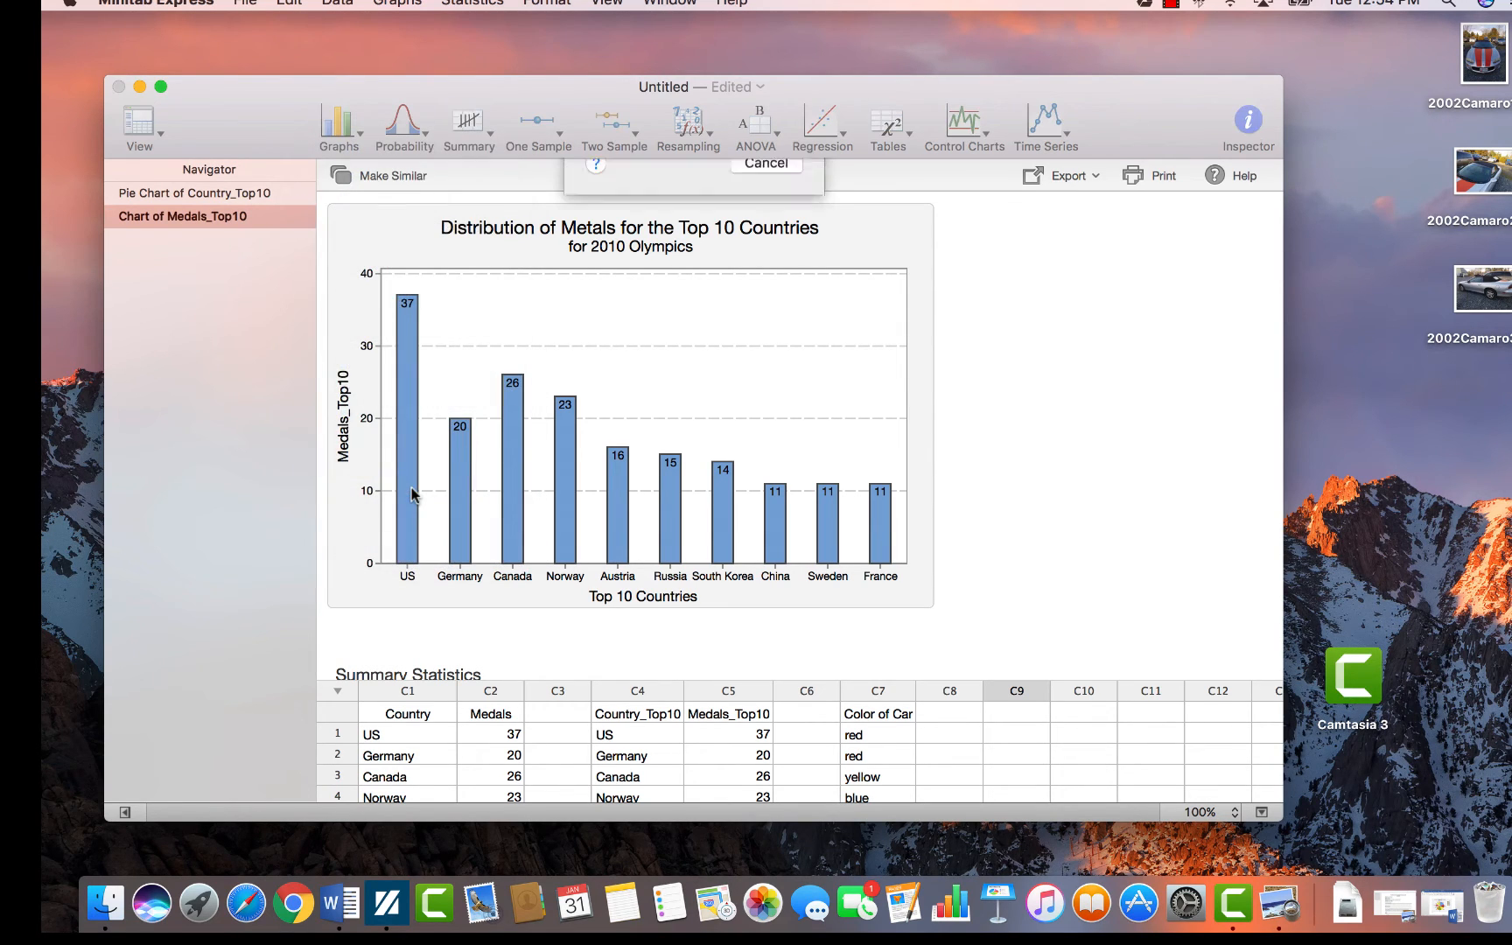
click(635, 263)
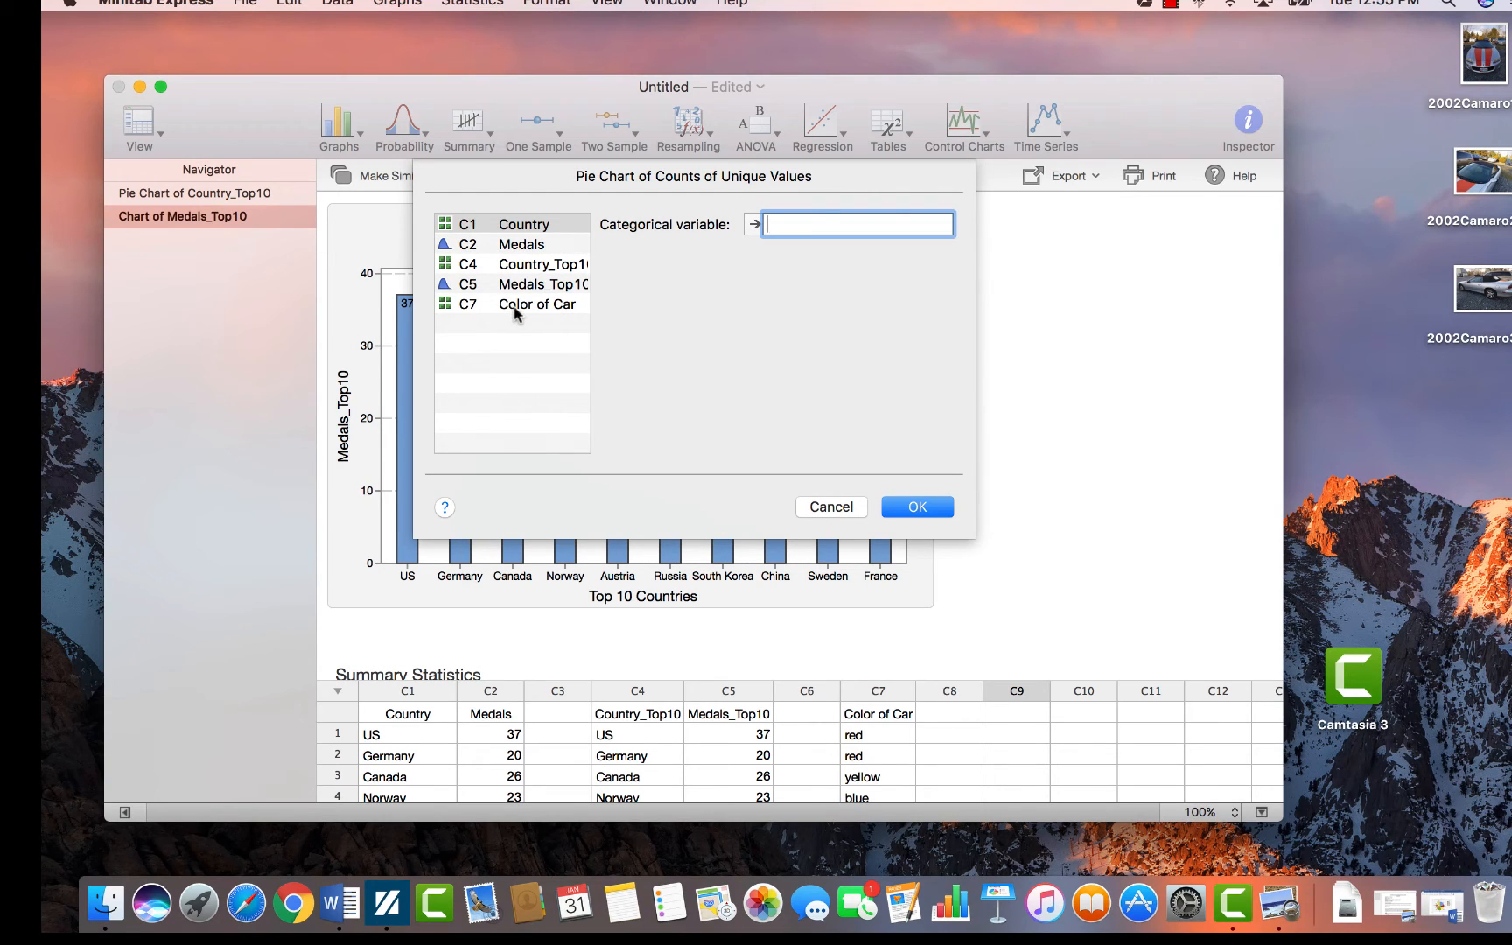
click(517, 308)
click(911, 510)
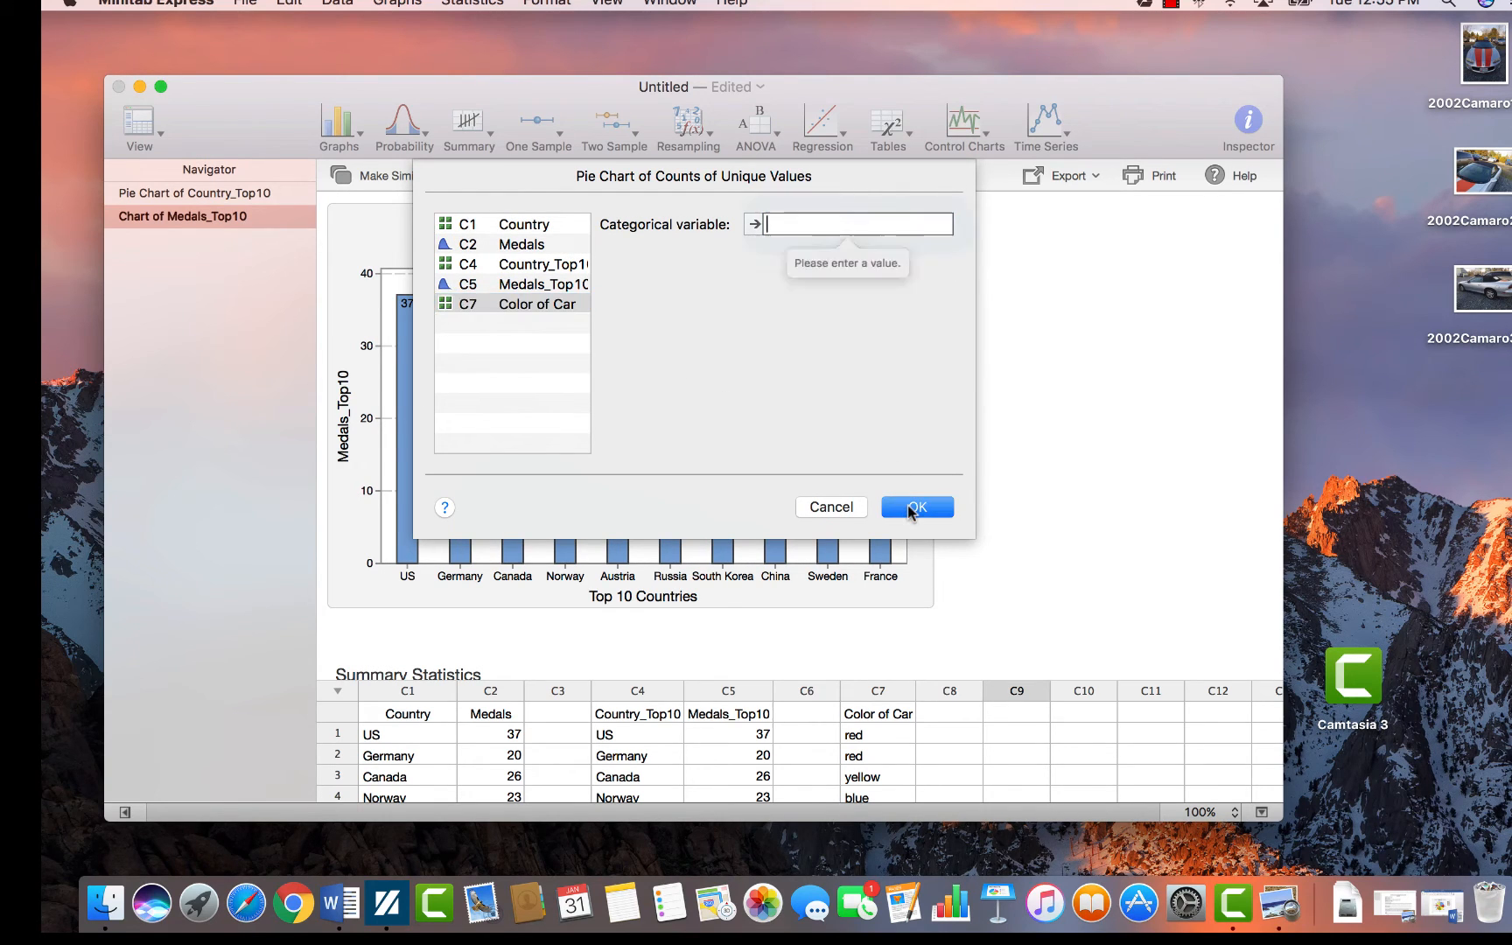
click(506, 304)
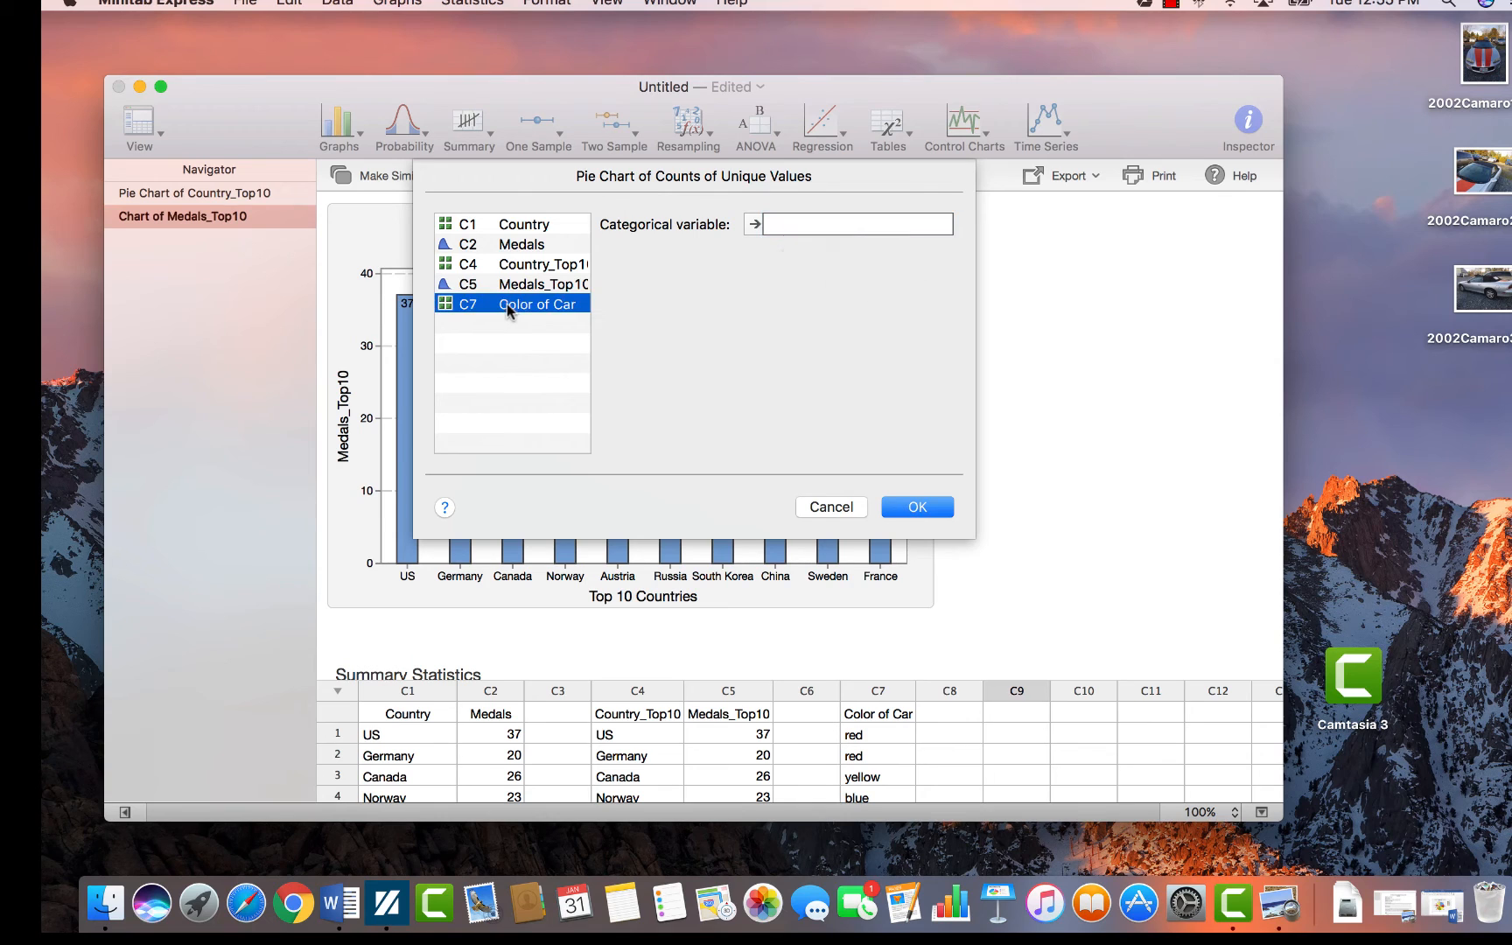
double_click(506, 303)
click(919, 510)
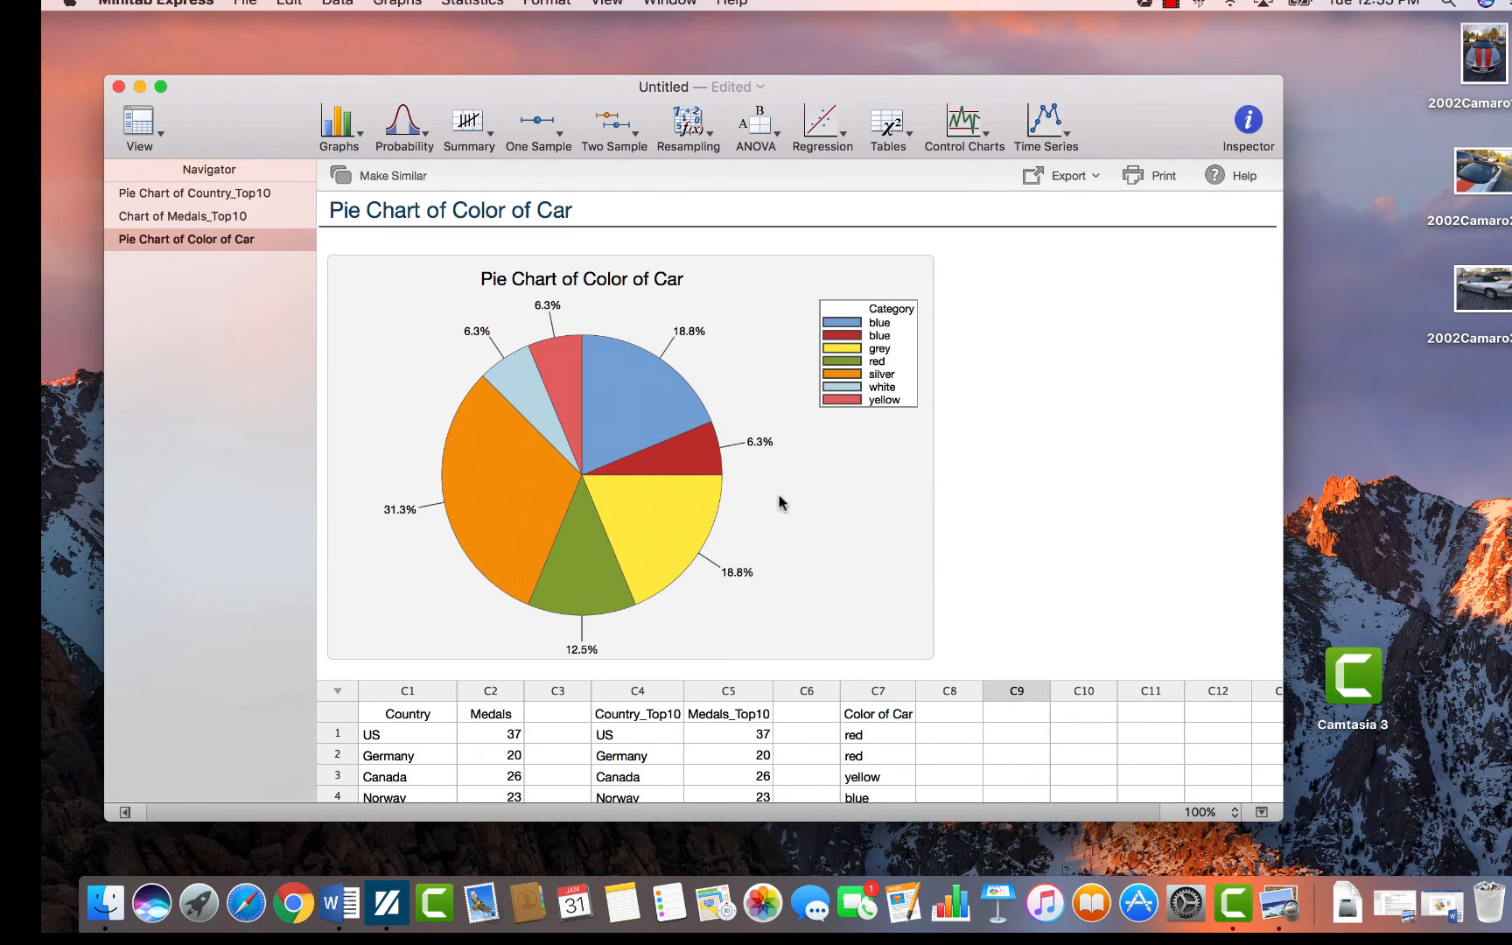
- Add category names to the slice labels of the Color of Car pie chart
click(863, 505)
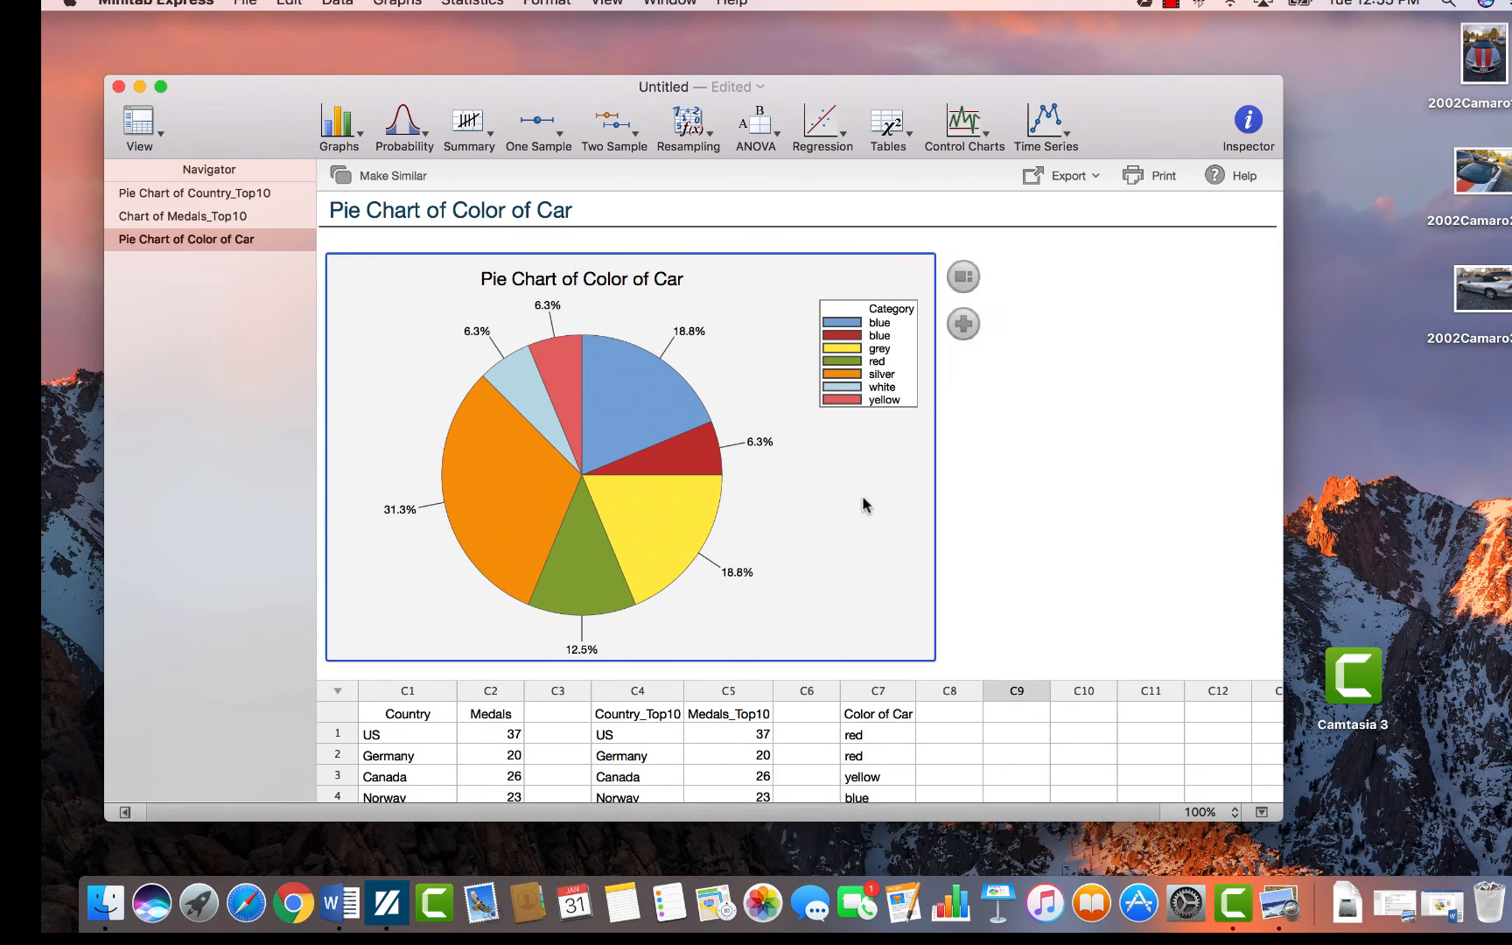
click(967, 326)
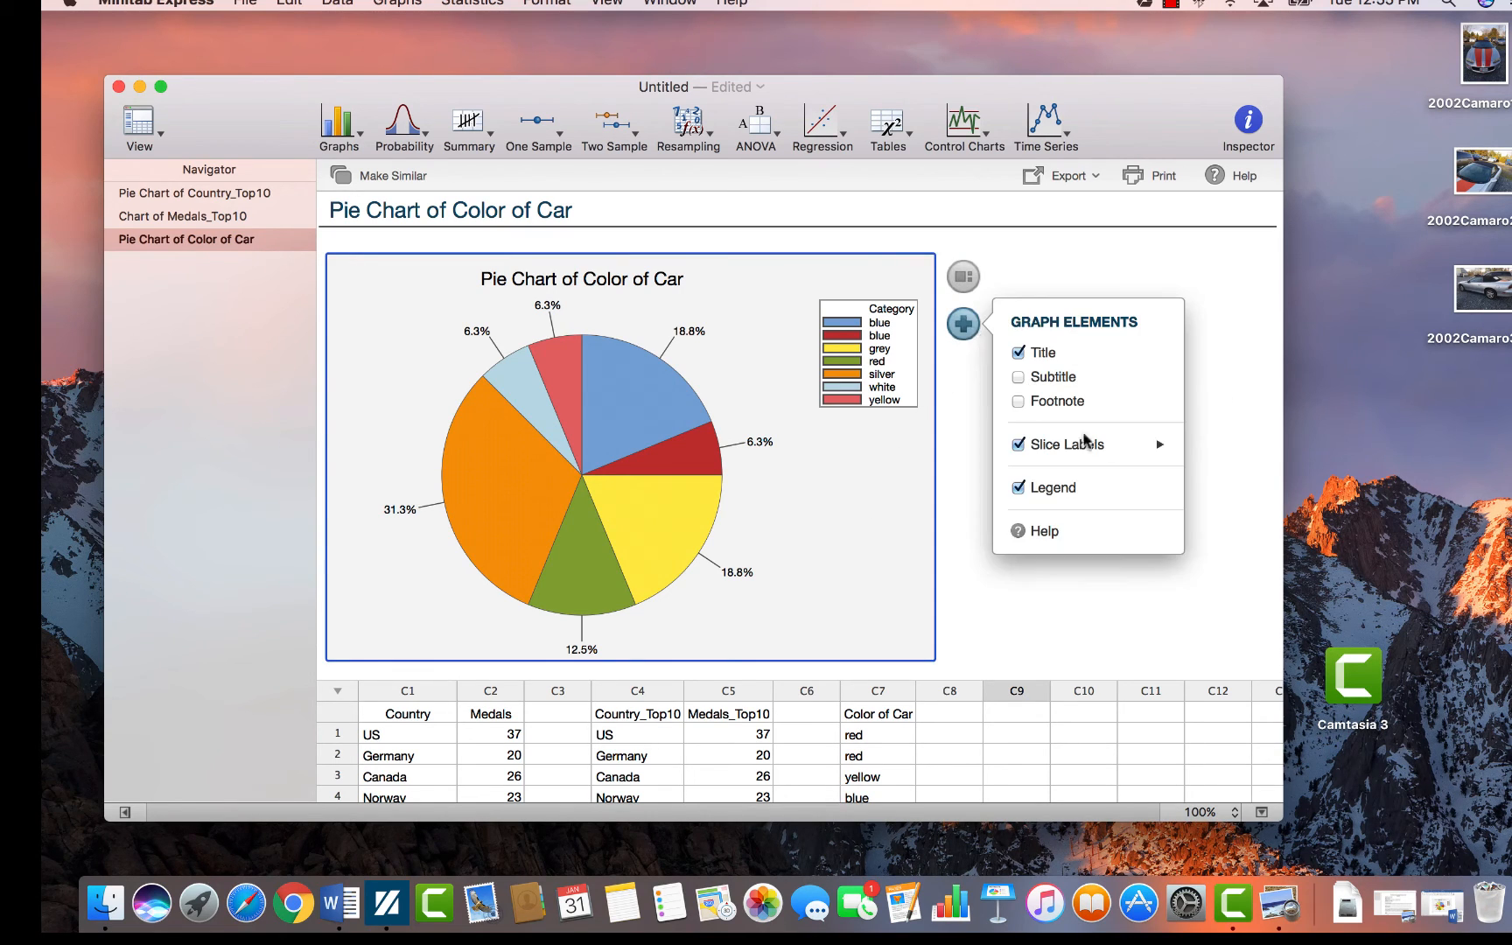
click(1162, 443)
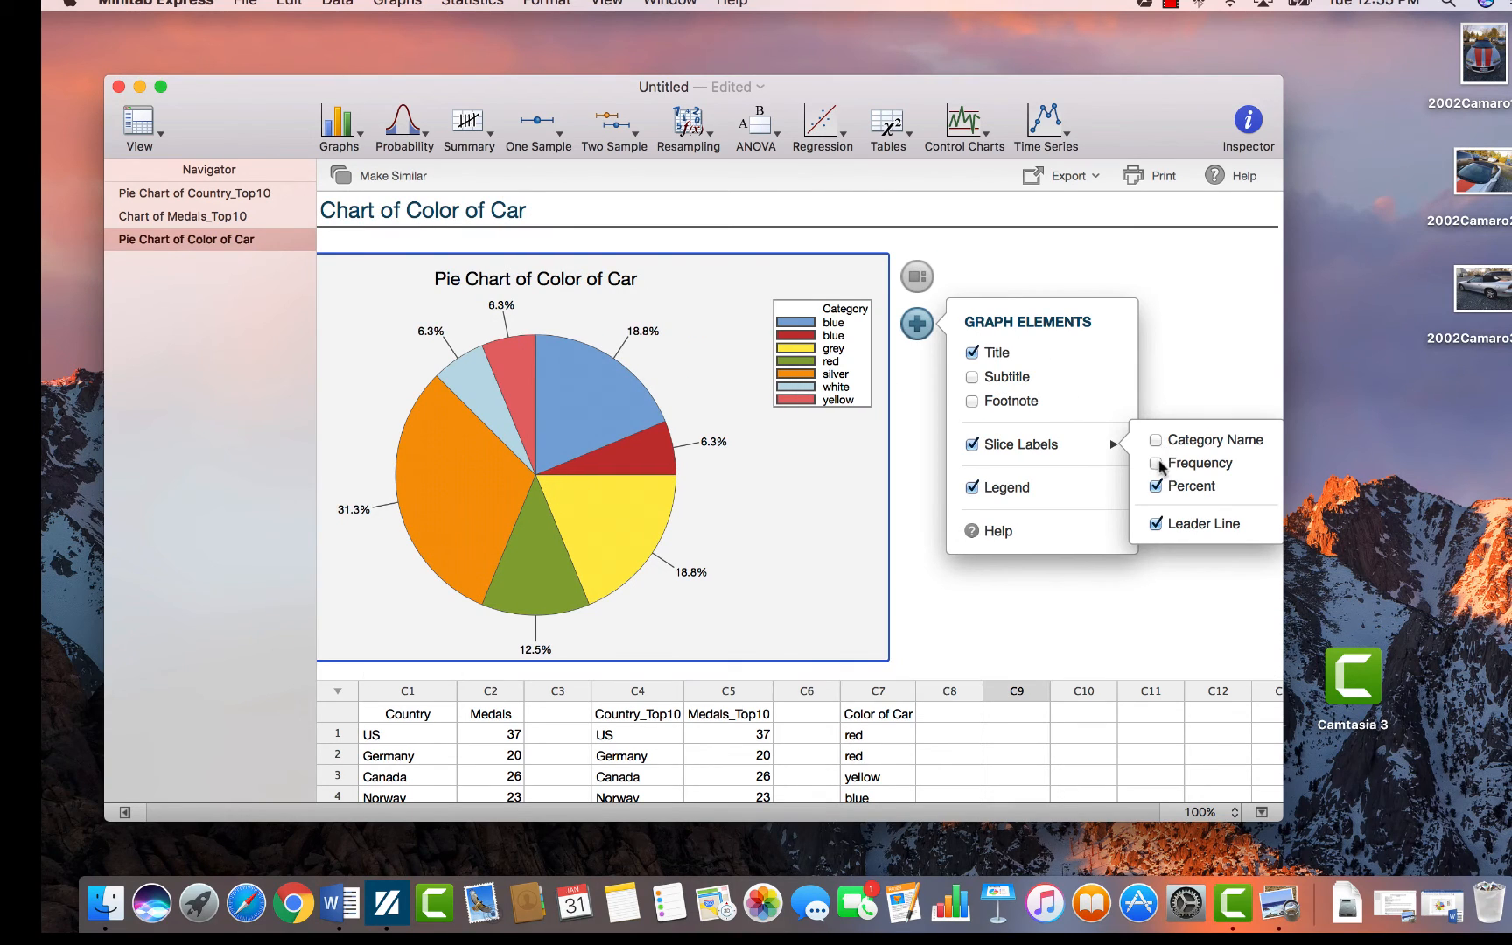
click(1155, 440)
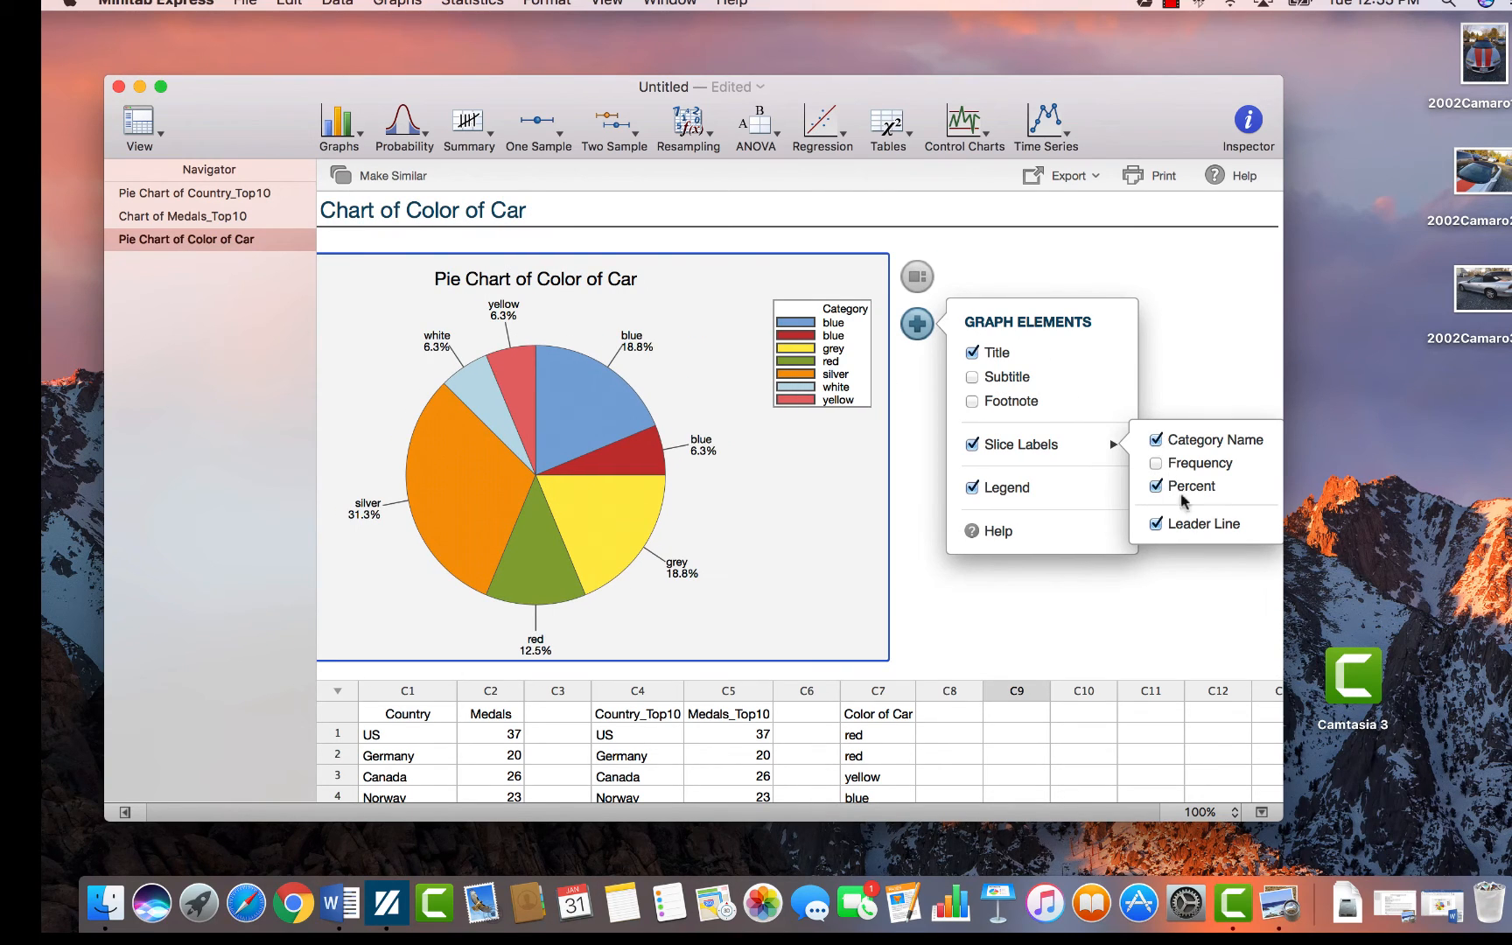
click(1071, 568)
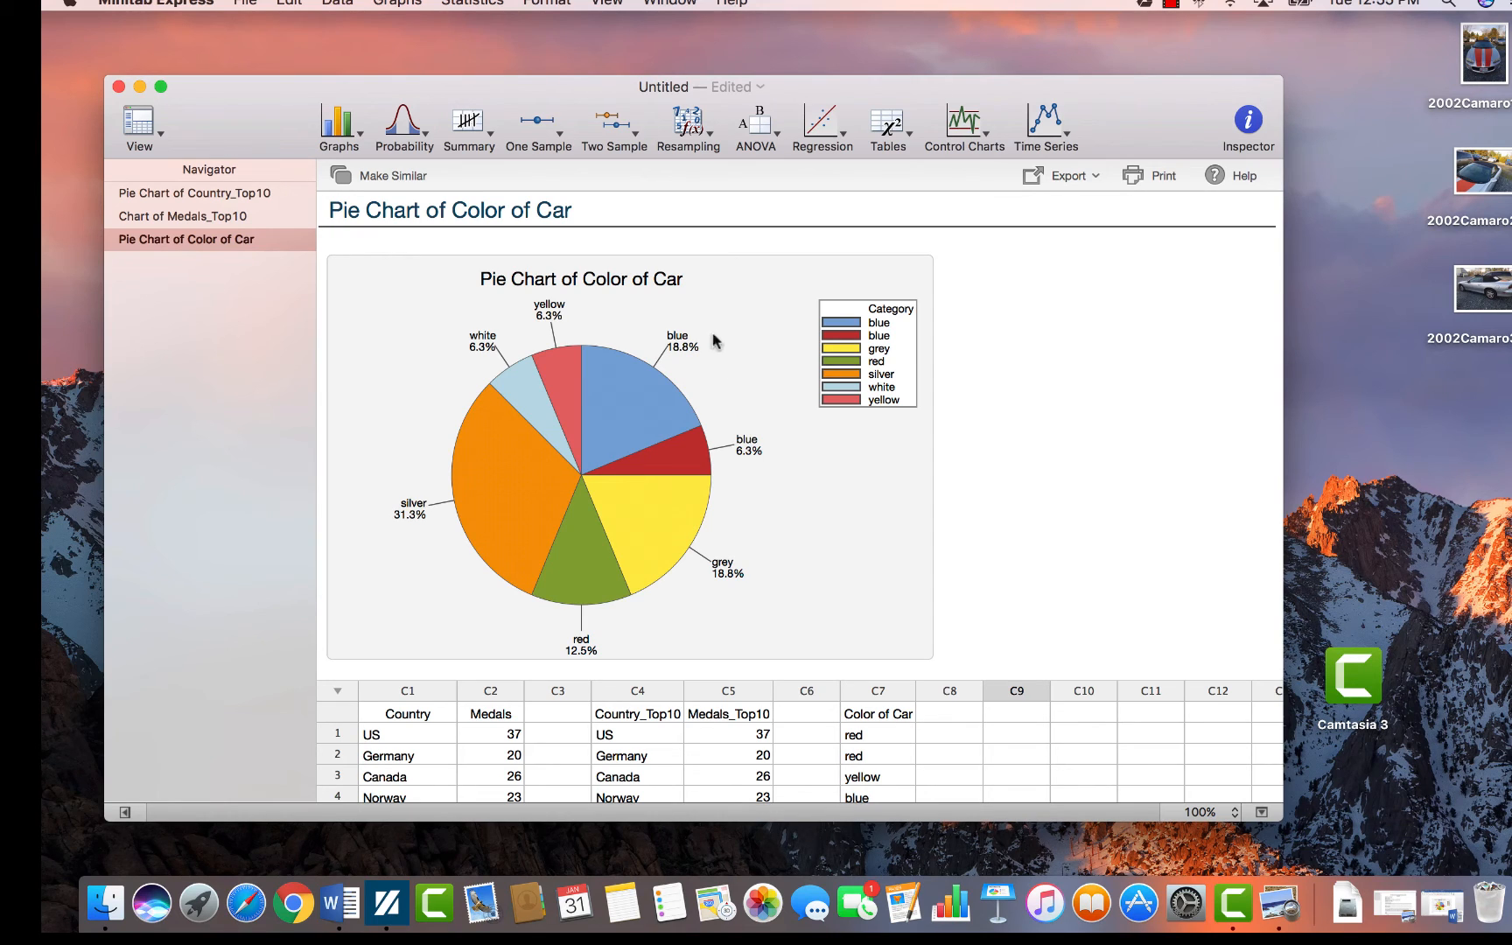
- Run a Tally of the Color of Car variable with only Counts as the statistic
click(491, 136)
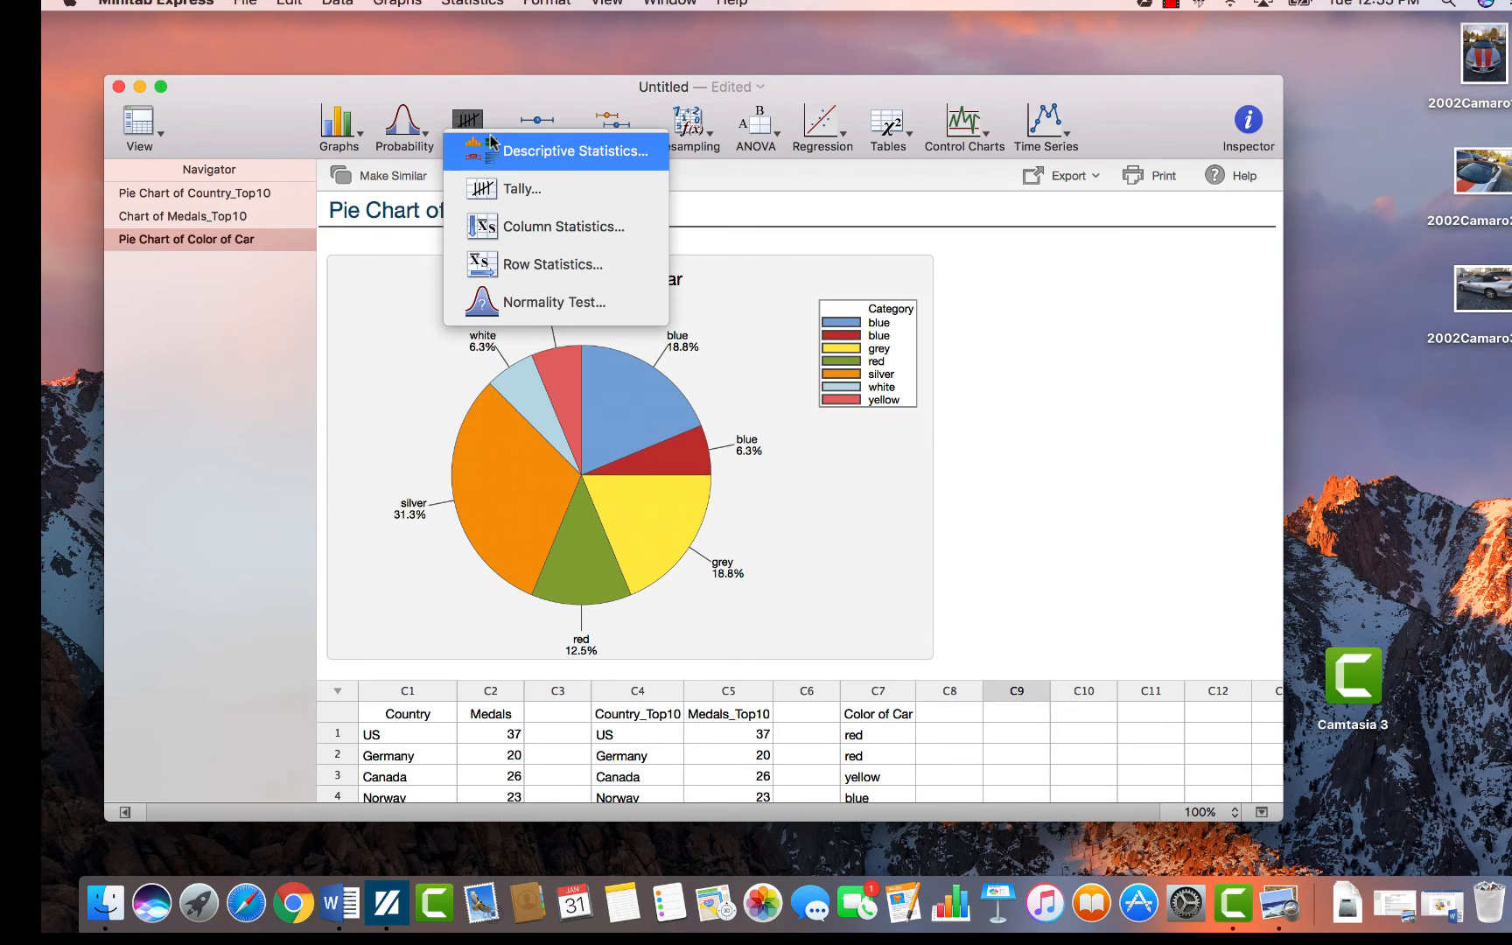
click(515, 190)
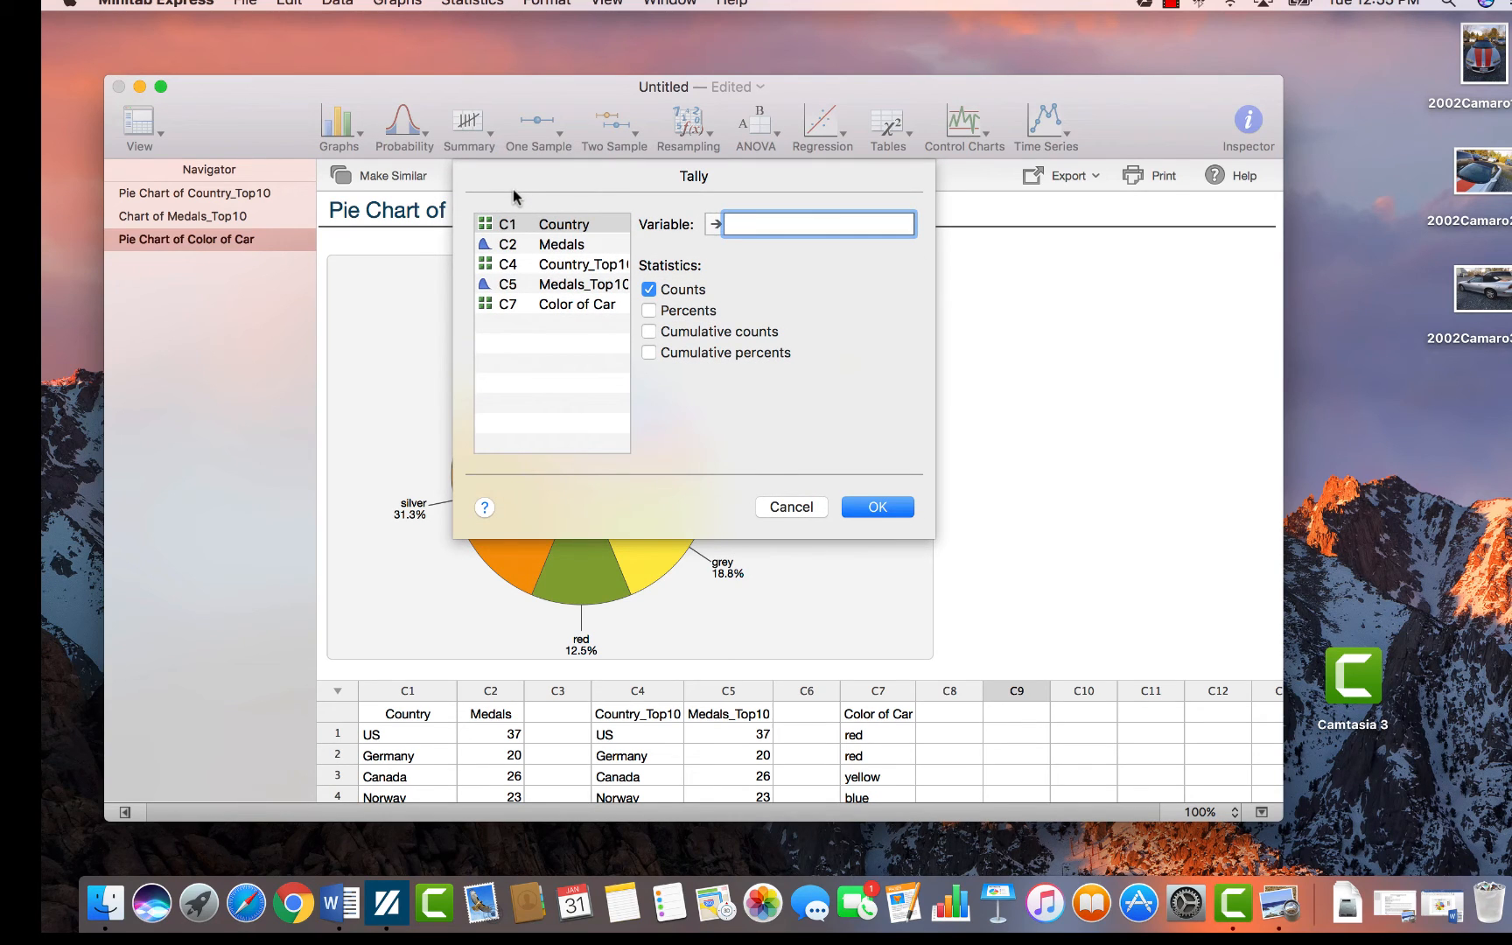
double_click(558, 304)
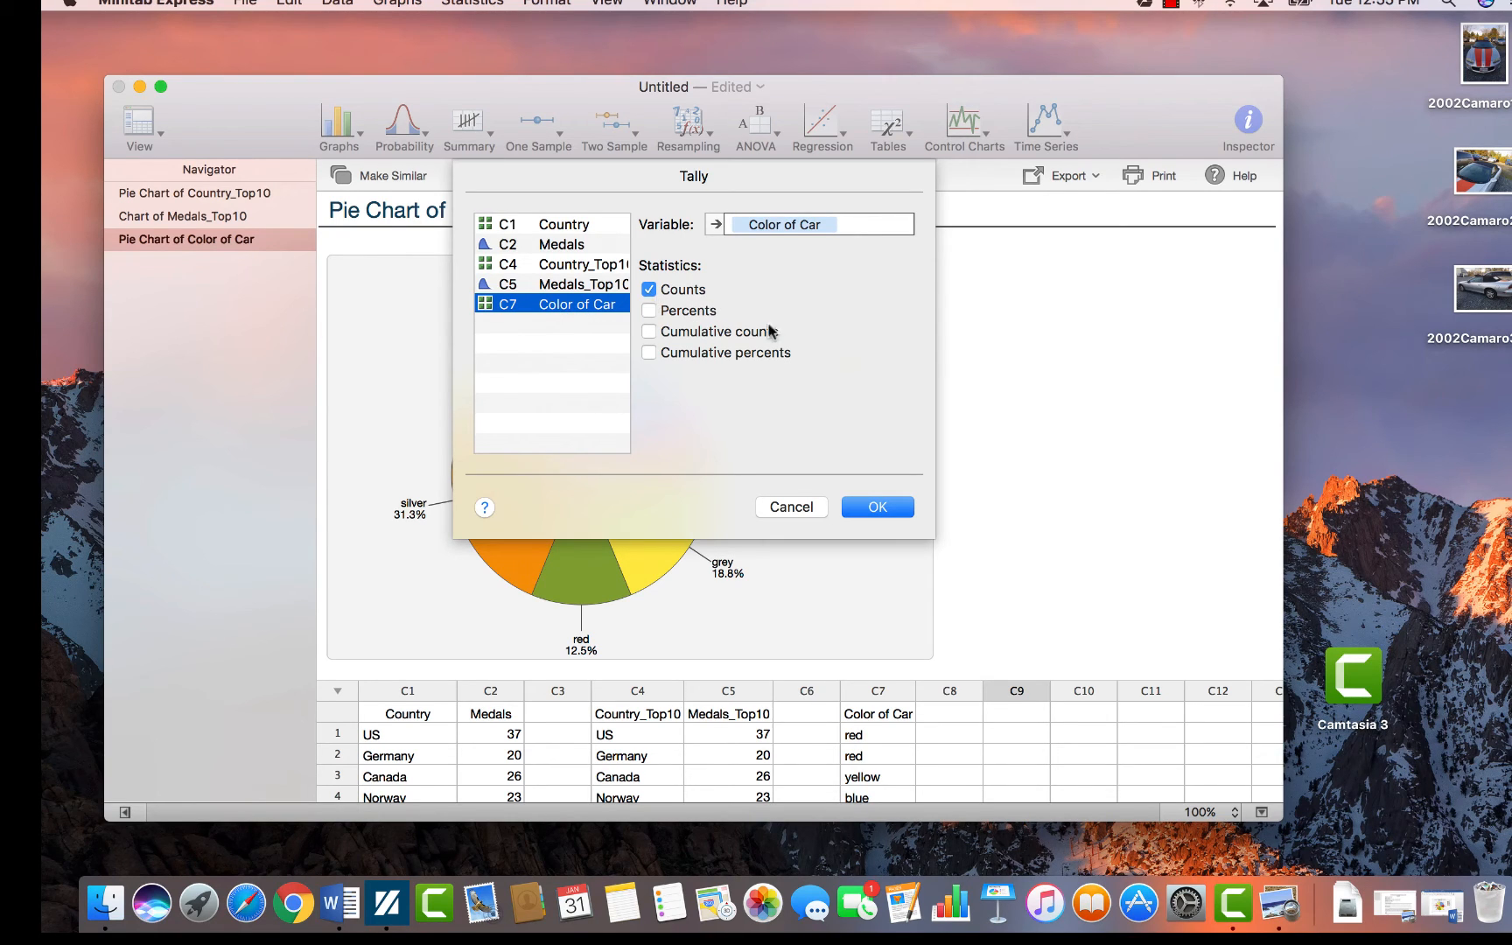
click(885, 507)
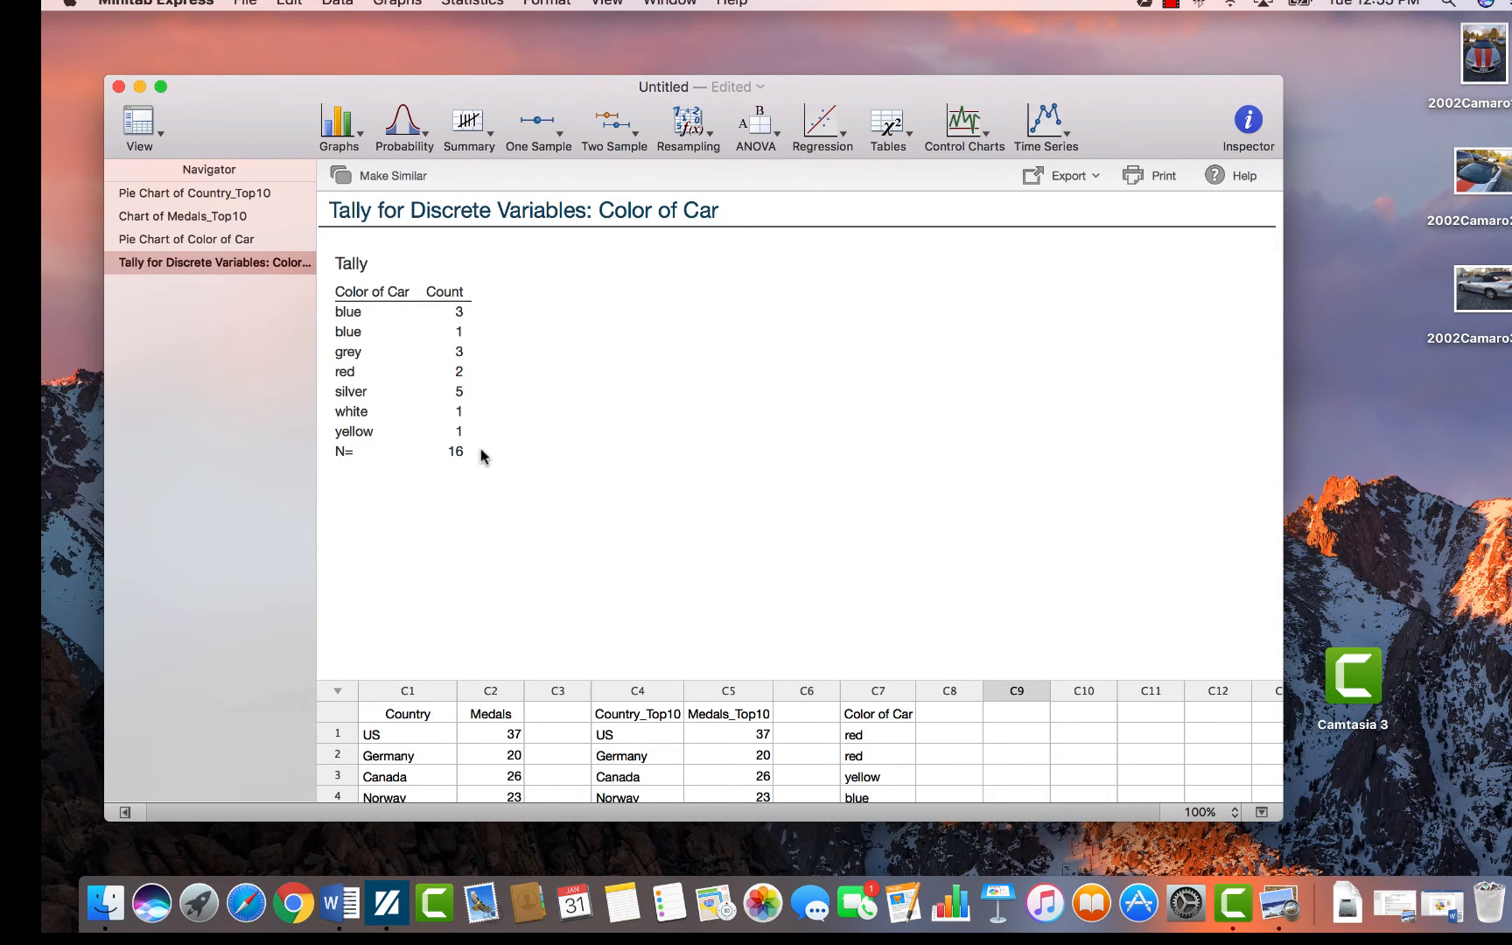
- Copy the Color of Car tally table and switch to Word
click(342, 266)
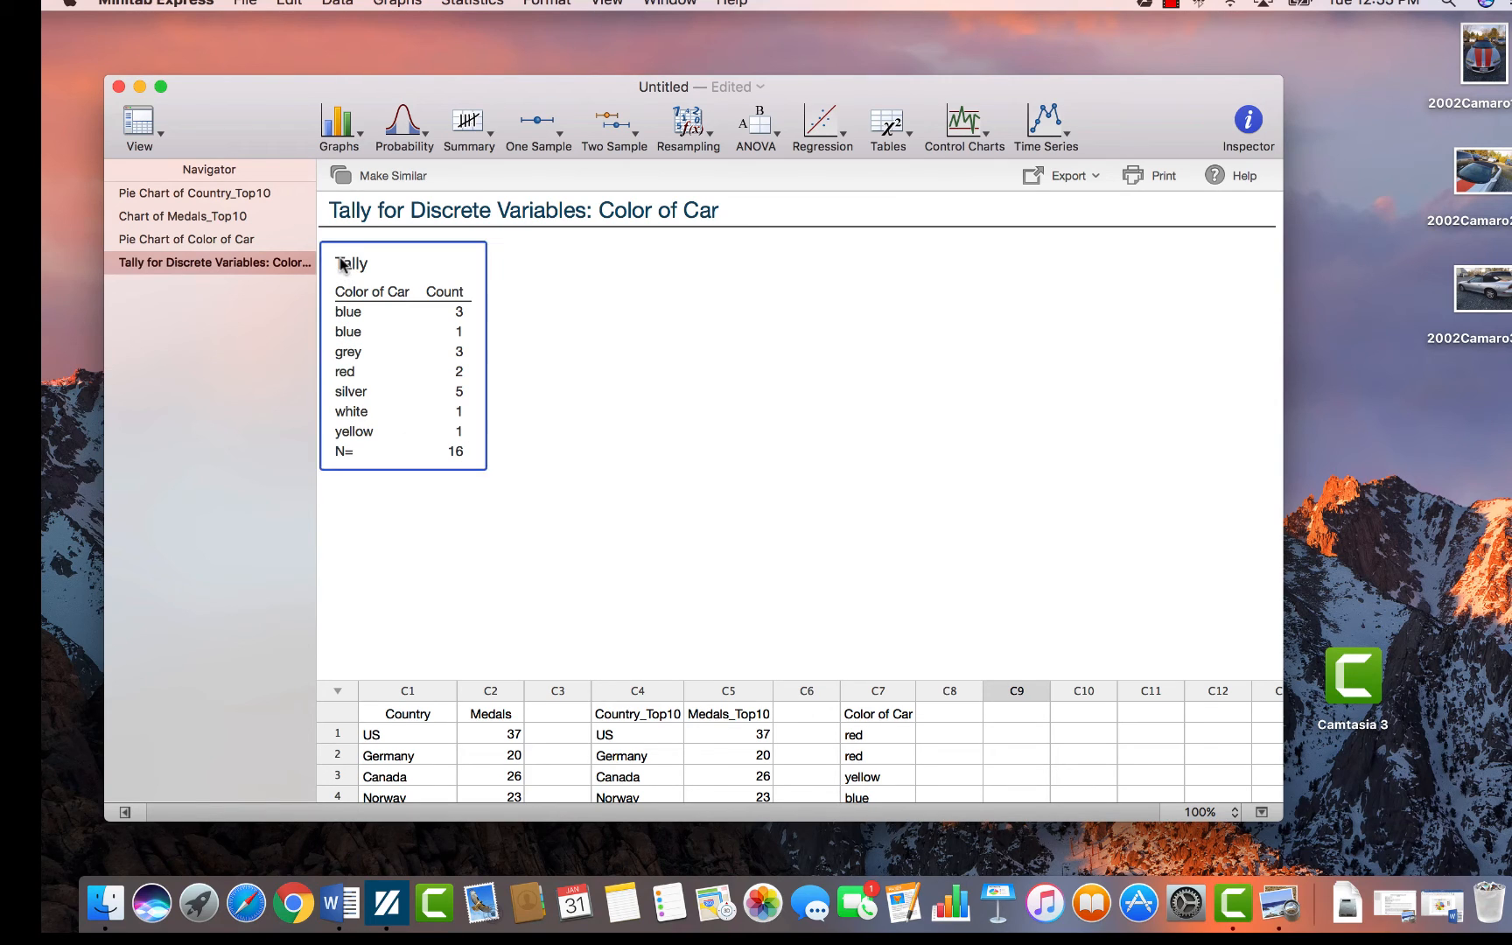
right_click(452, 267)
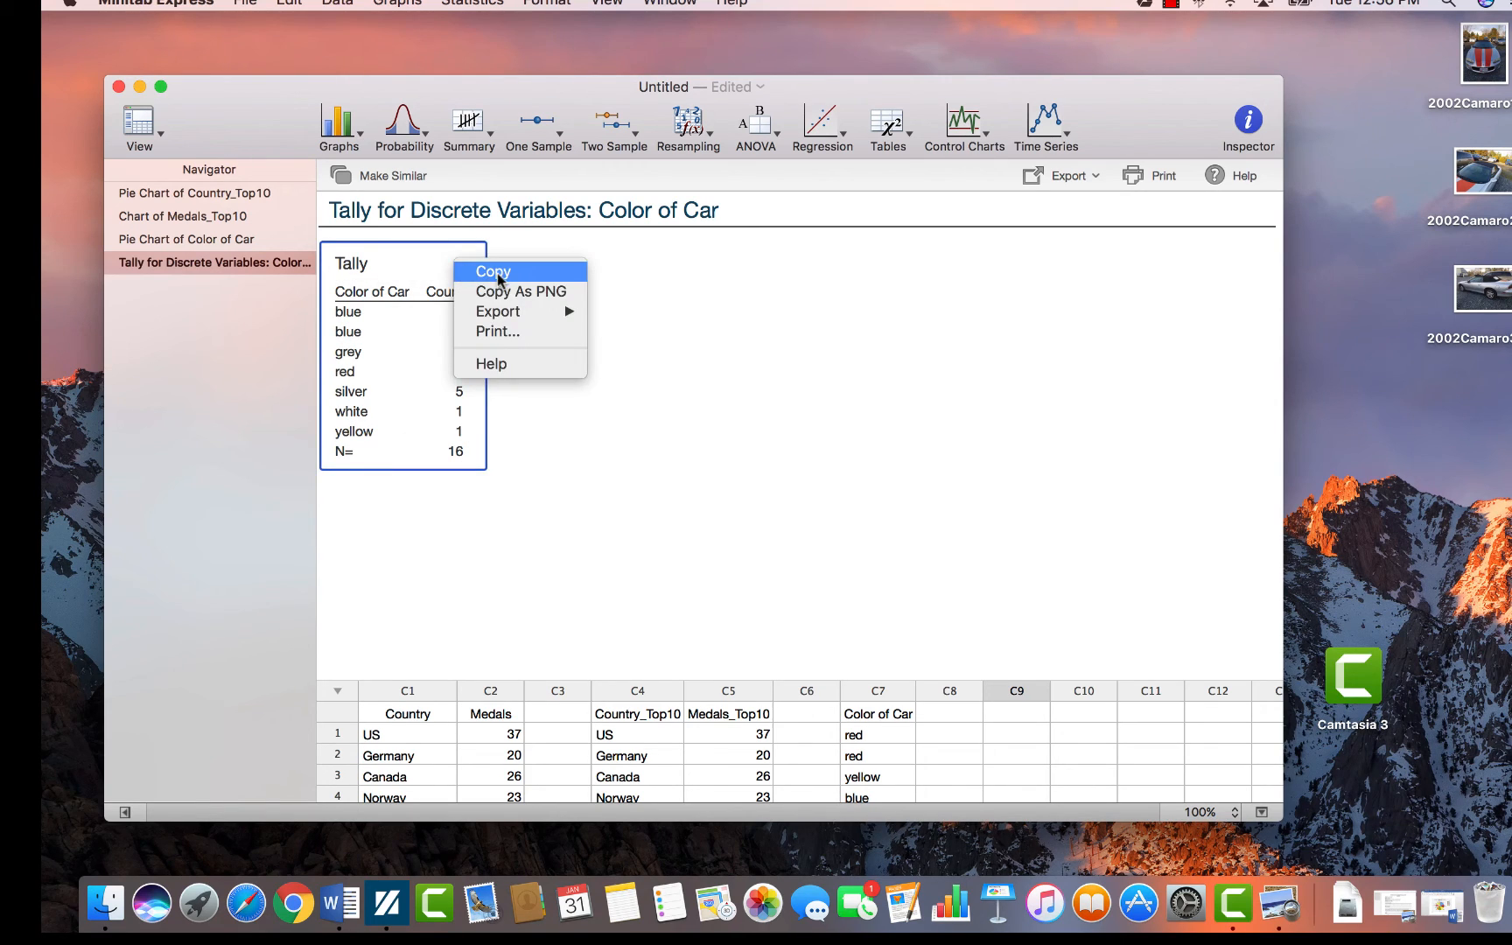
click(493, 272)
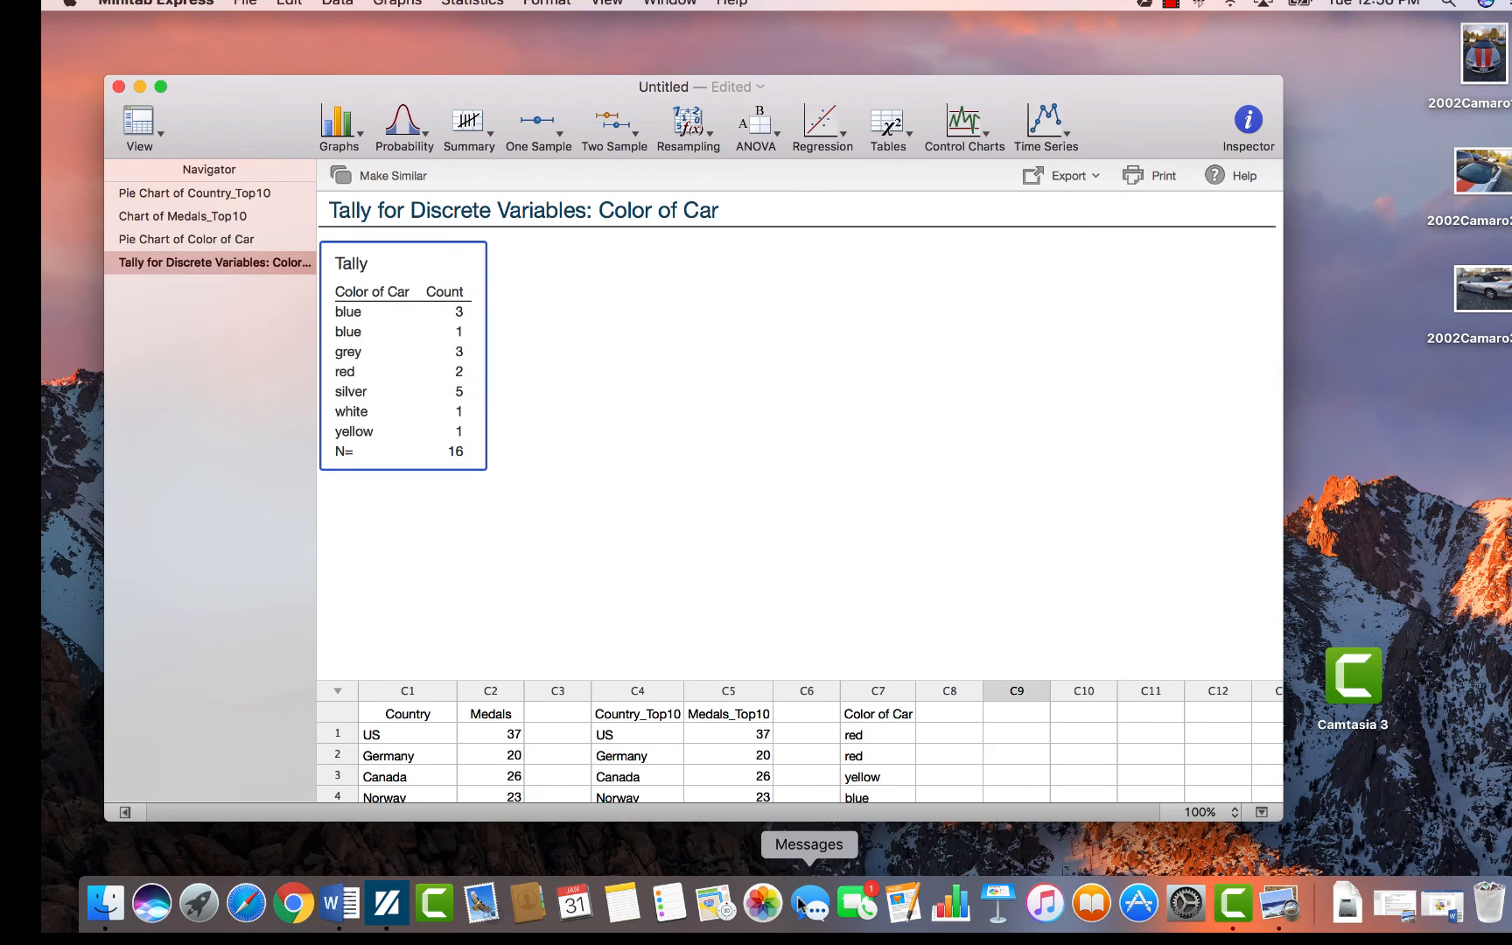
click(340, 903)
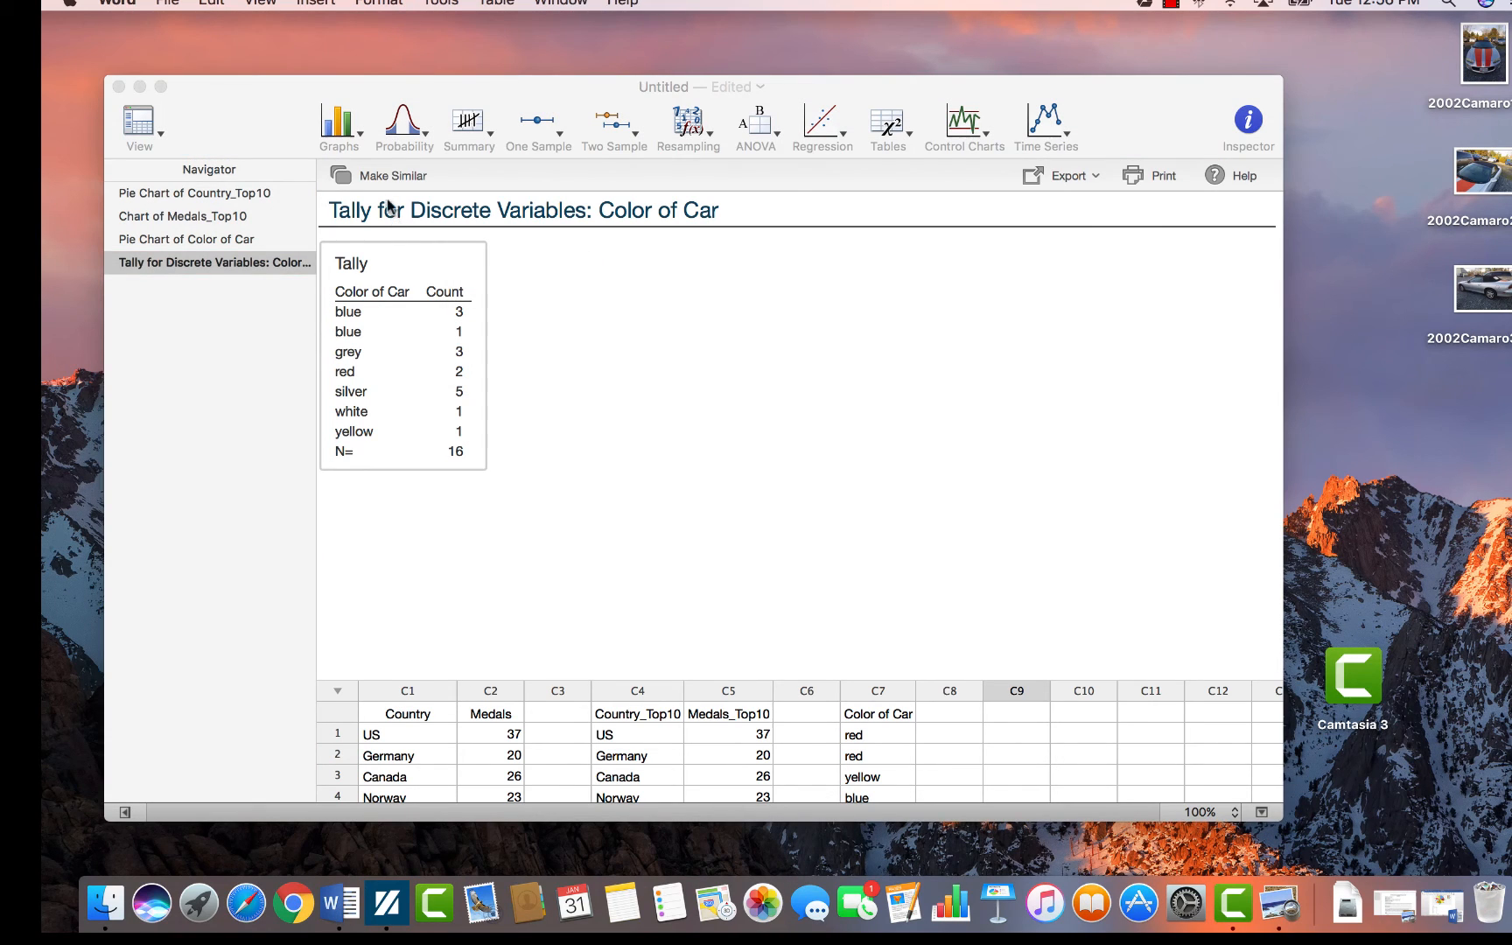
- Run a Tally of Color of Car in Minitab Express with Percents enabled and Counts disabled
click(492, 136)
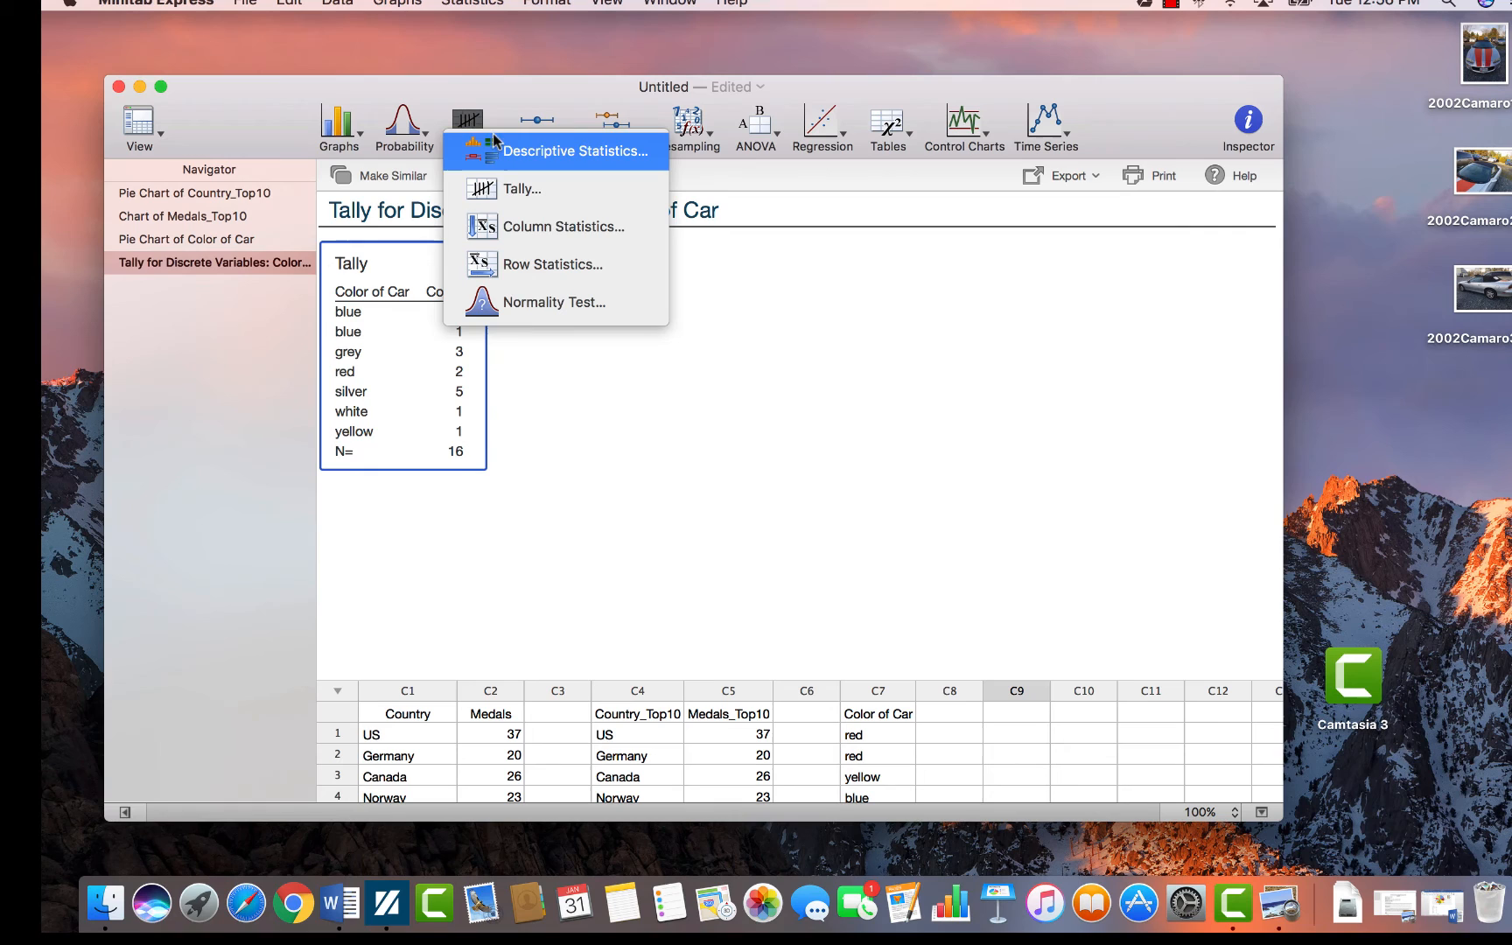
click(495, 188)
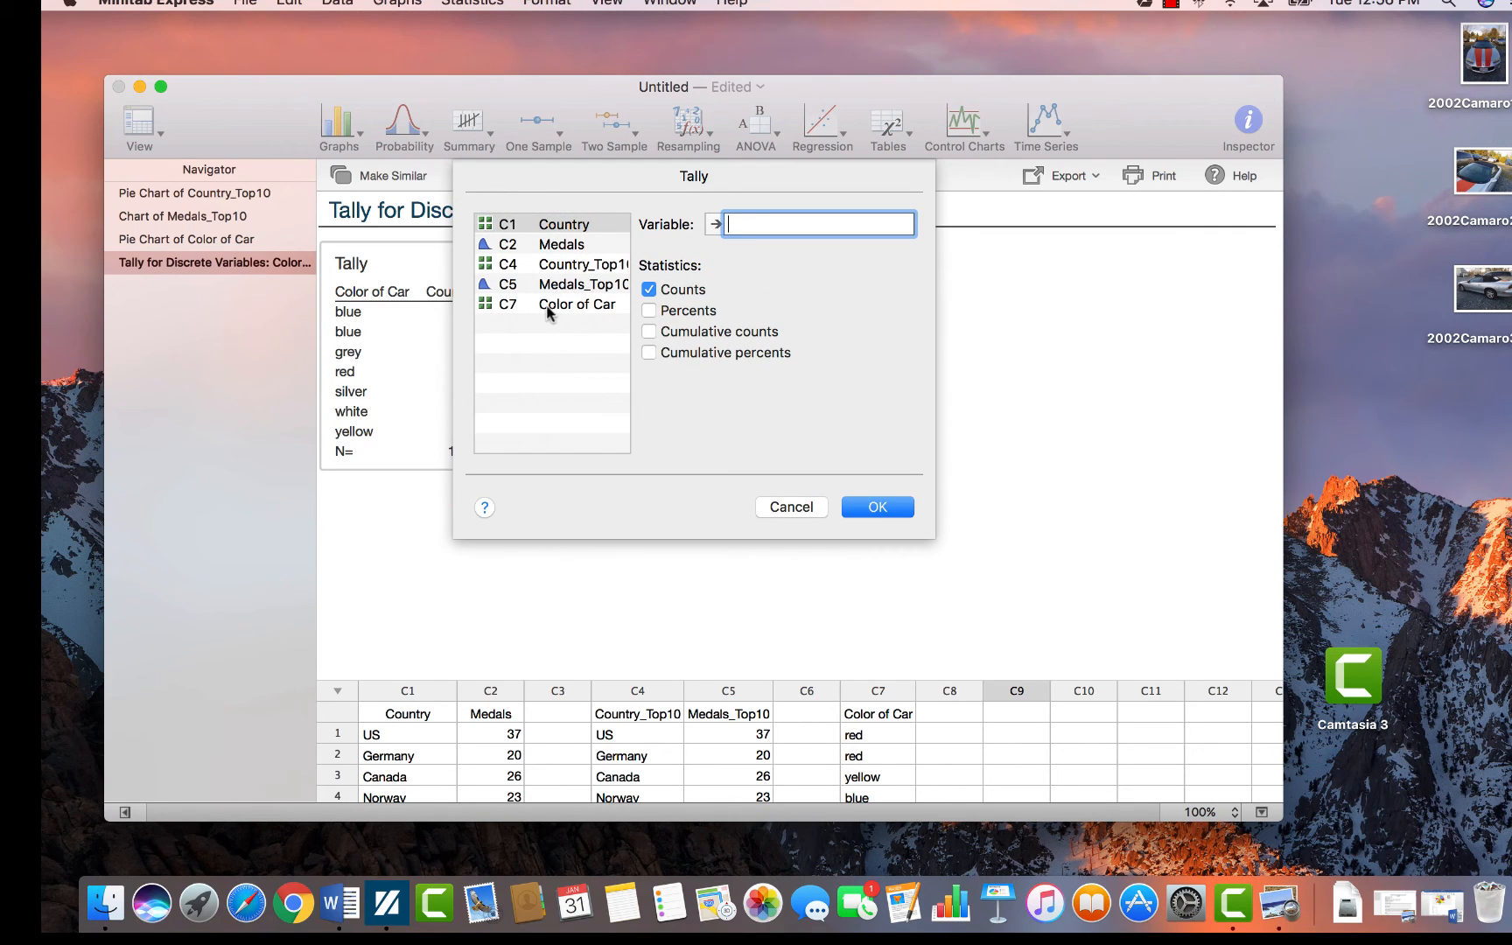
double_click(543, 304)
click(649, 310)
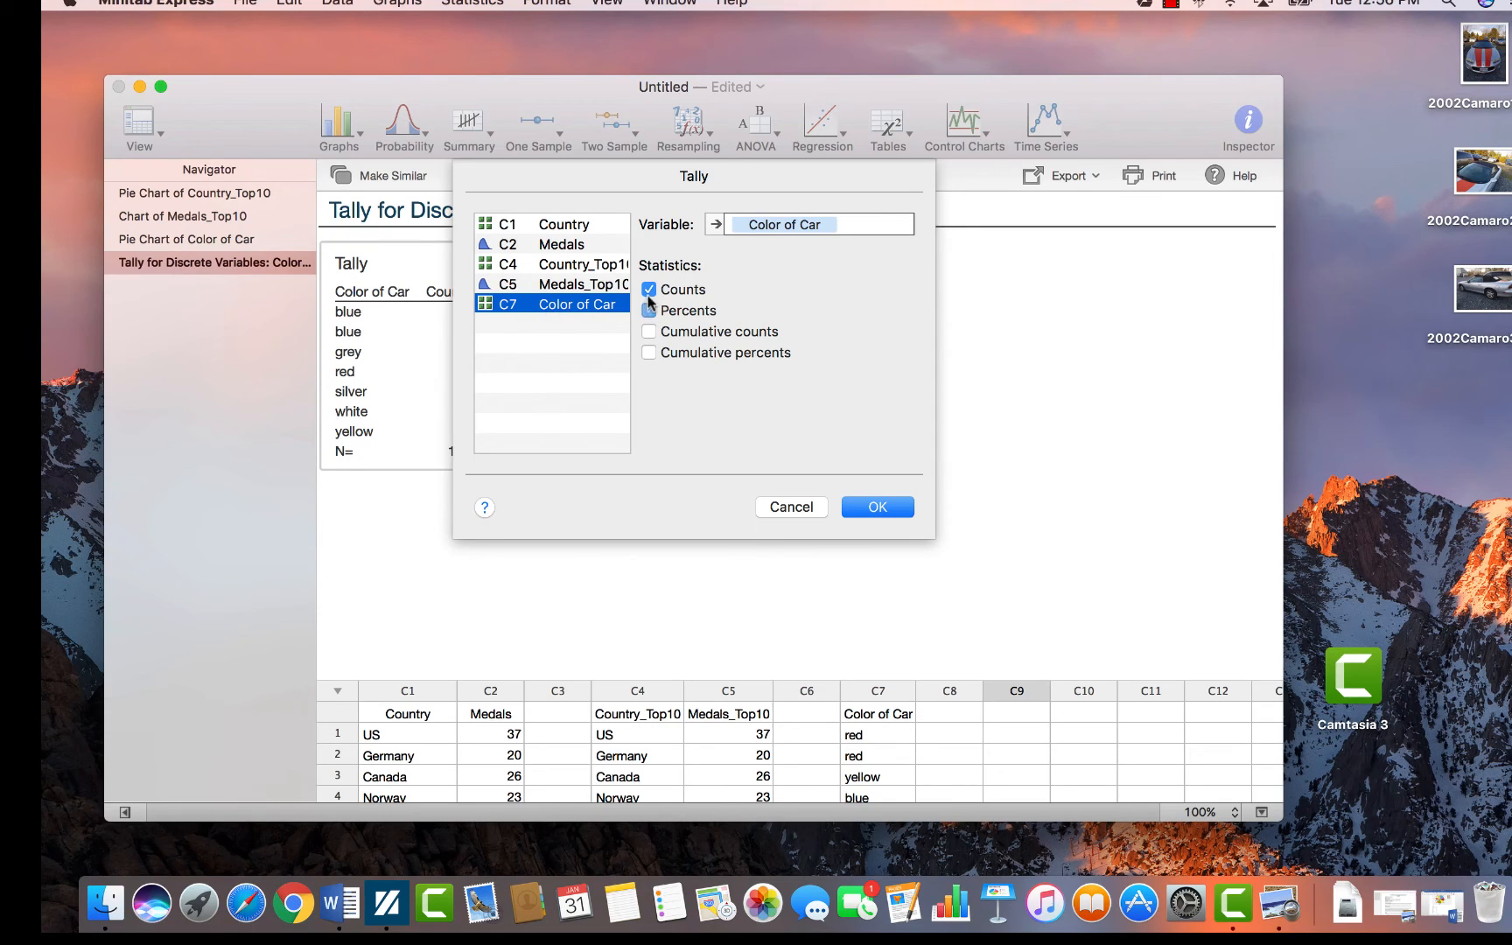
click(648, 289)
click(877, 508)
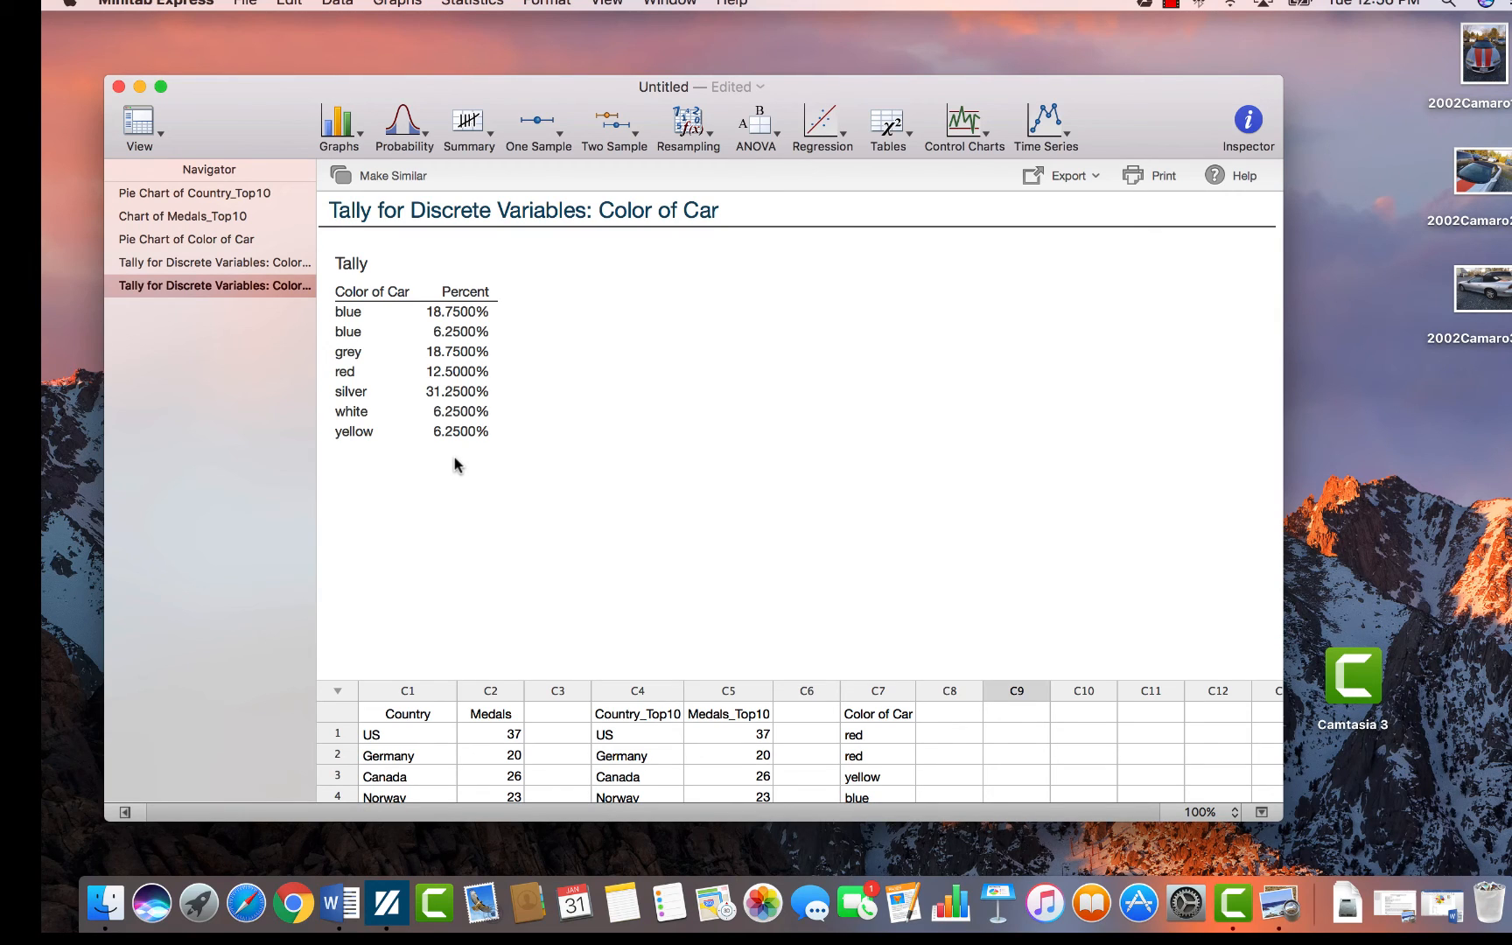
- Run a Tally of Color of Car with both Counts and Percents
click(491, 135)
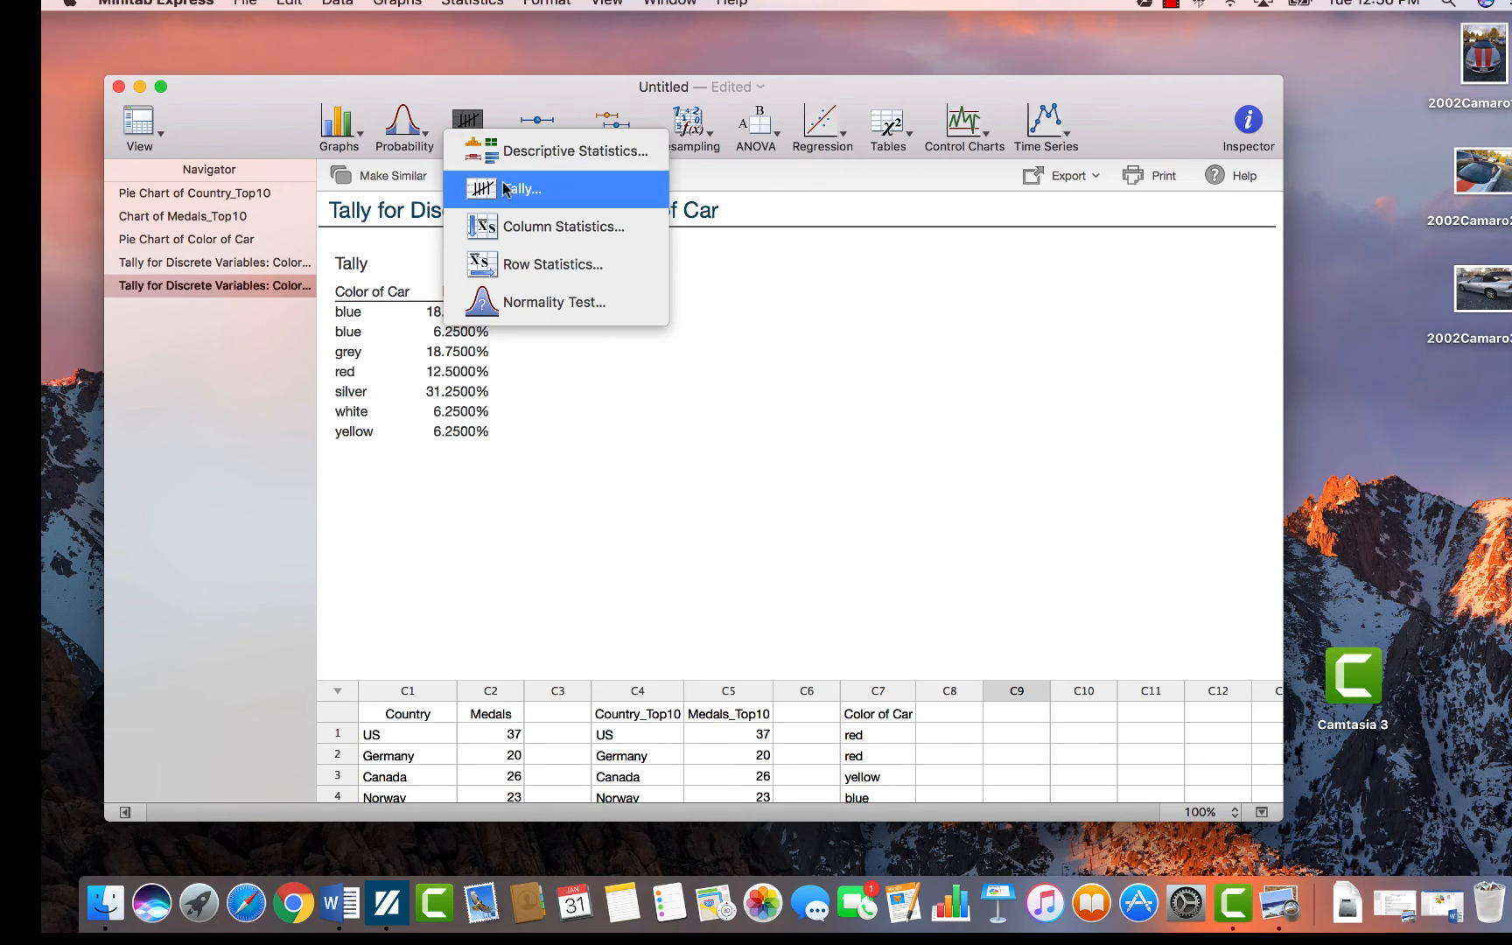
click(516, 189)
click(650, 312)
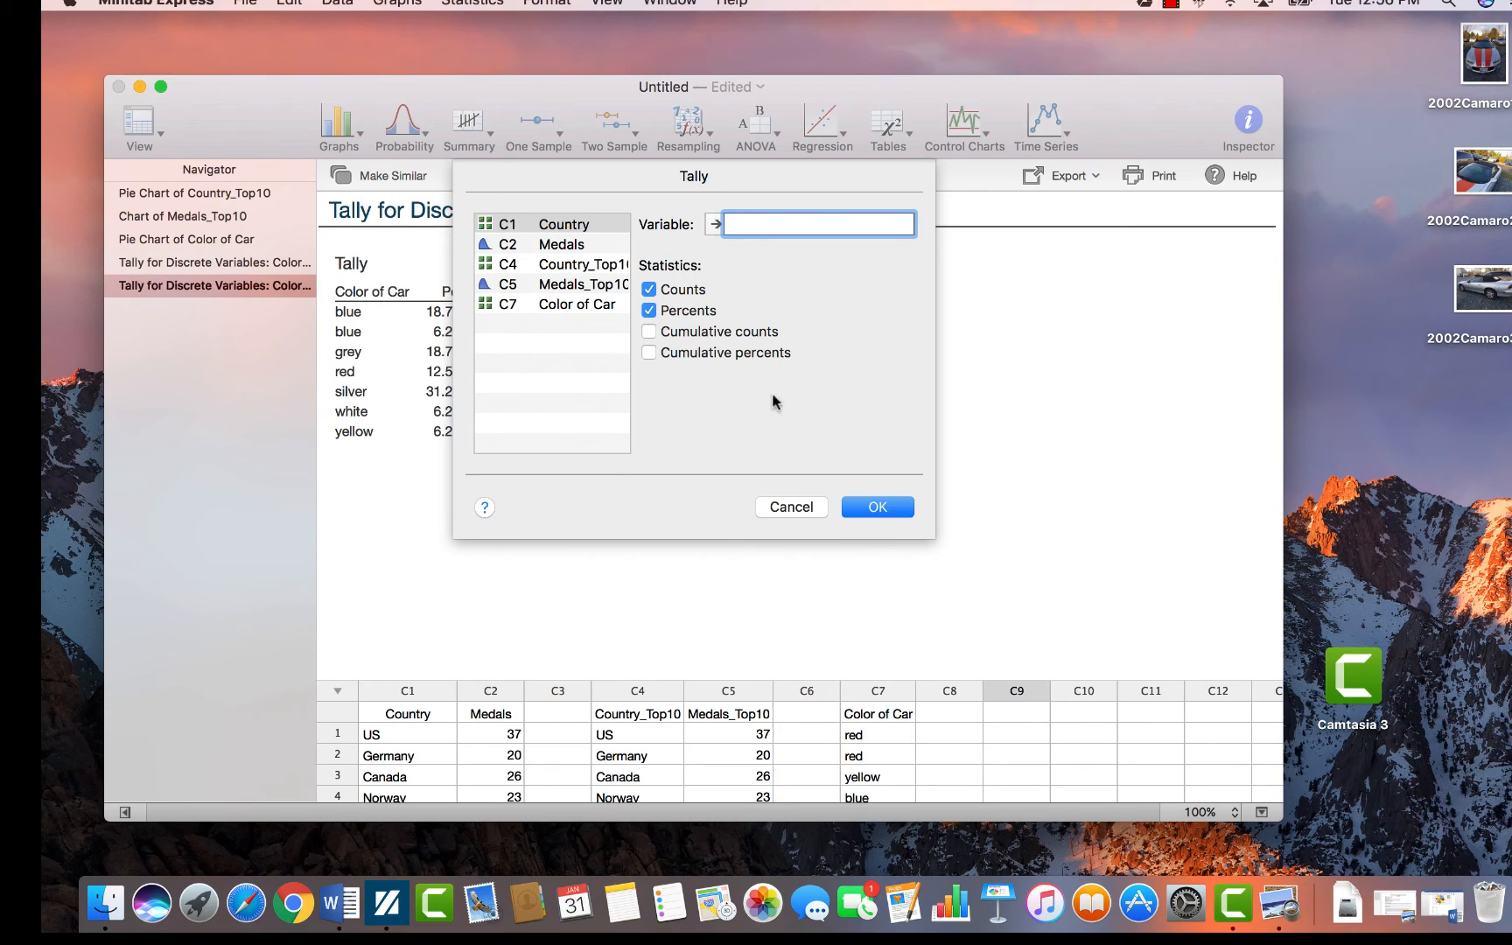
click(870, 509)
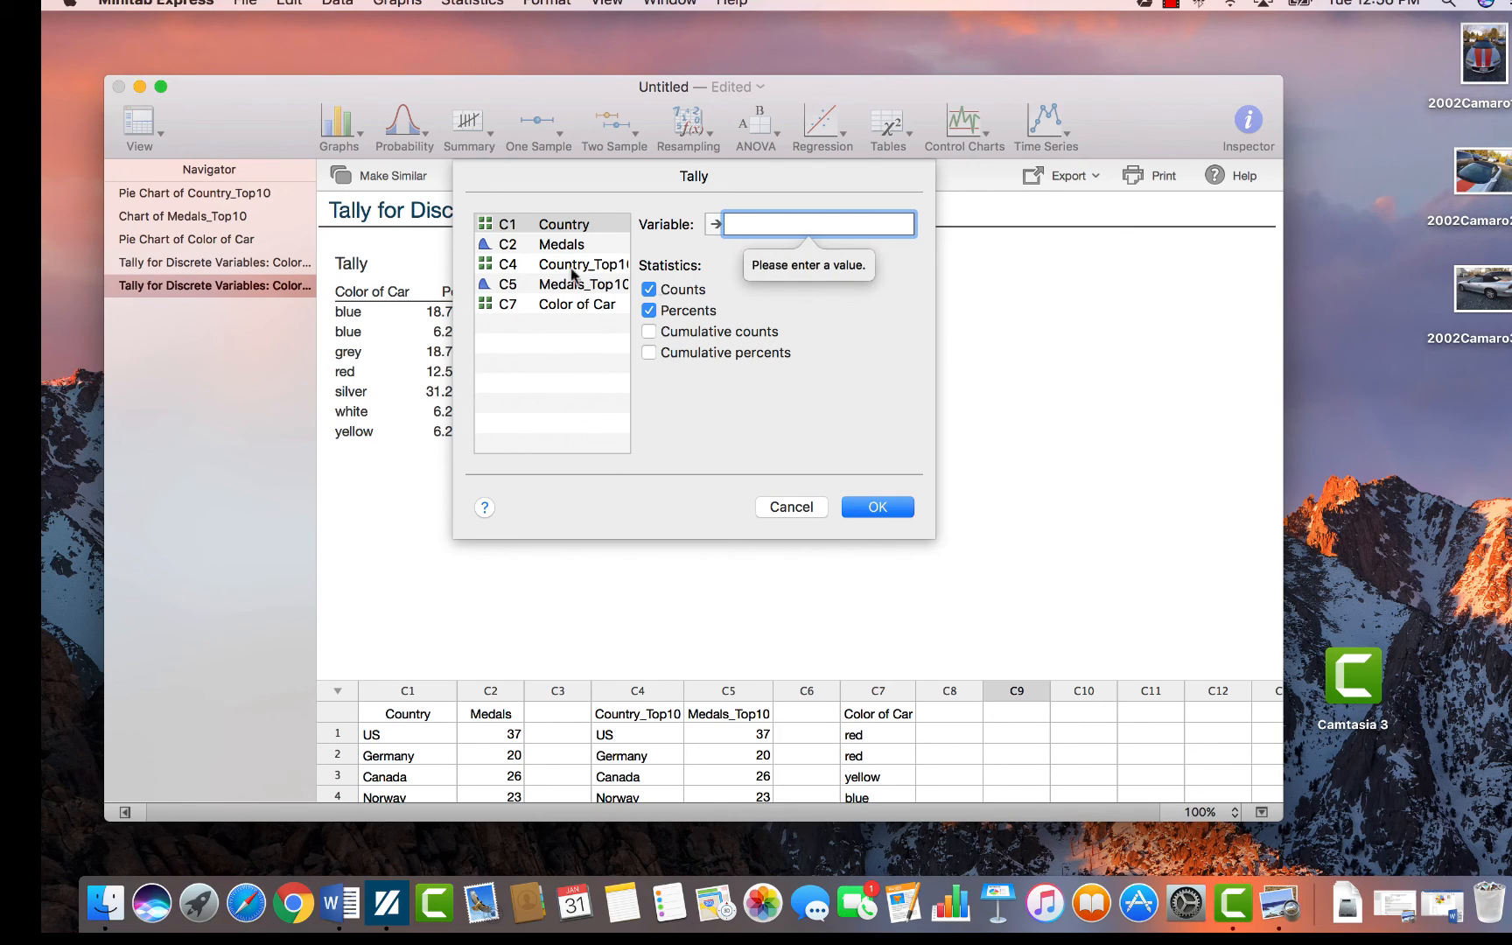
double_click(569, 304)
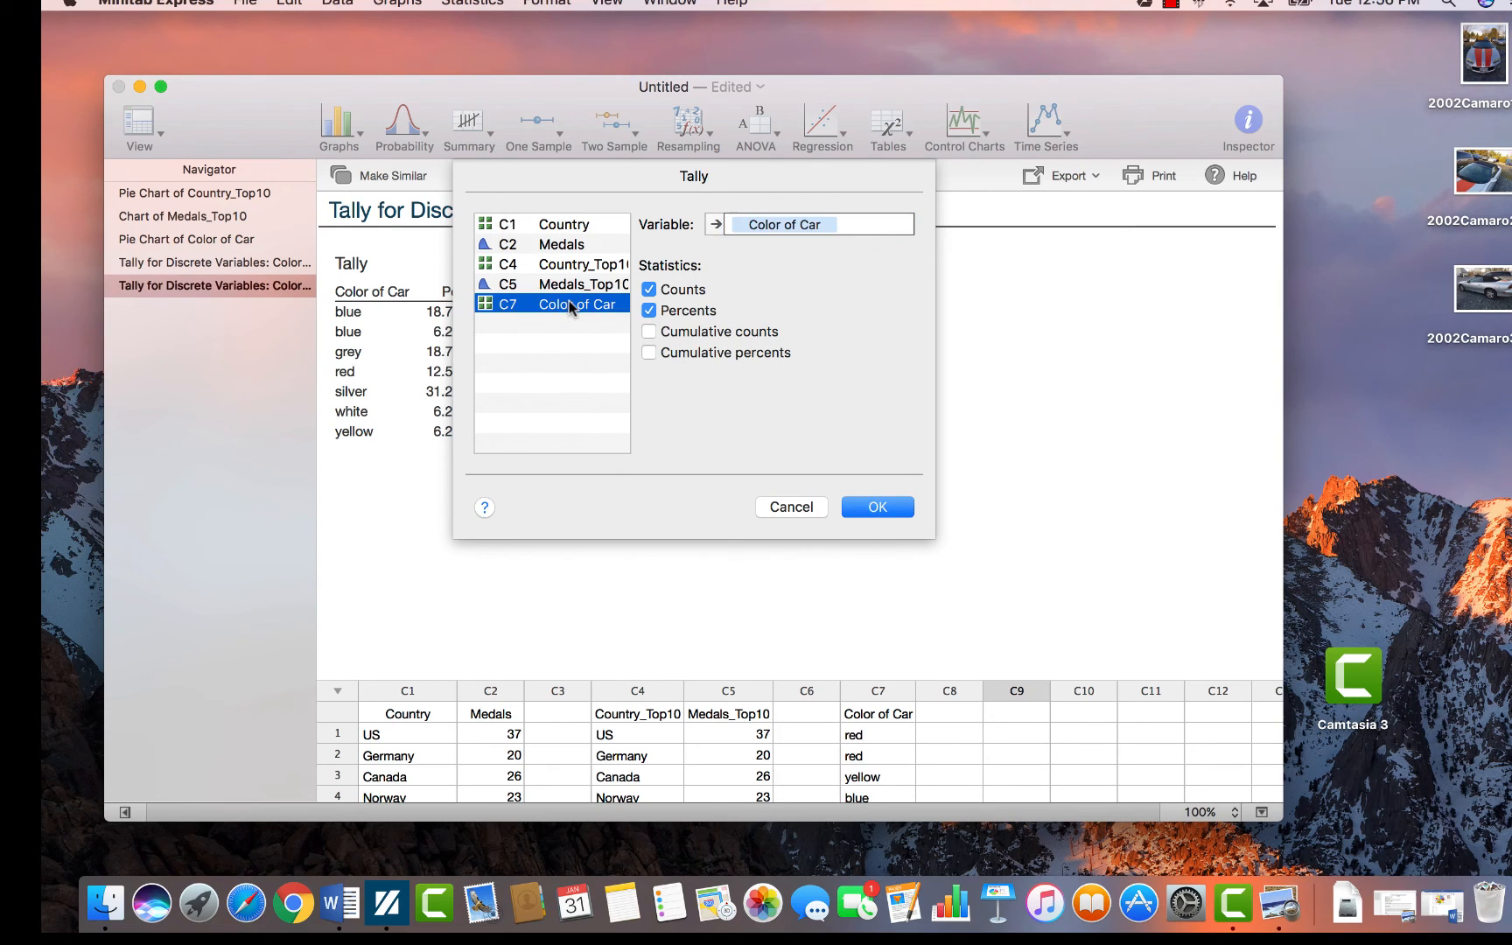
click(882, 516)
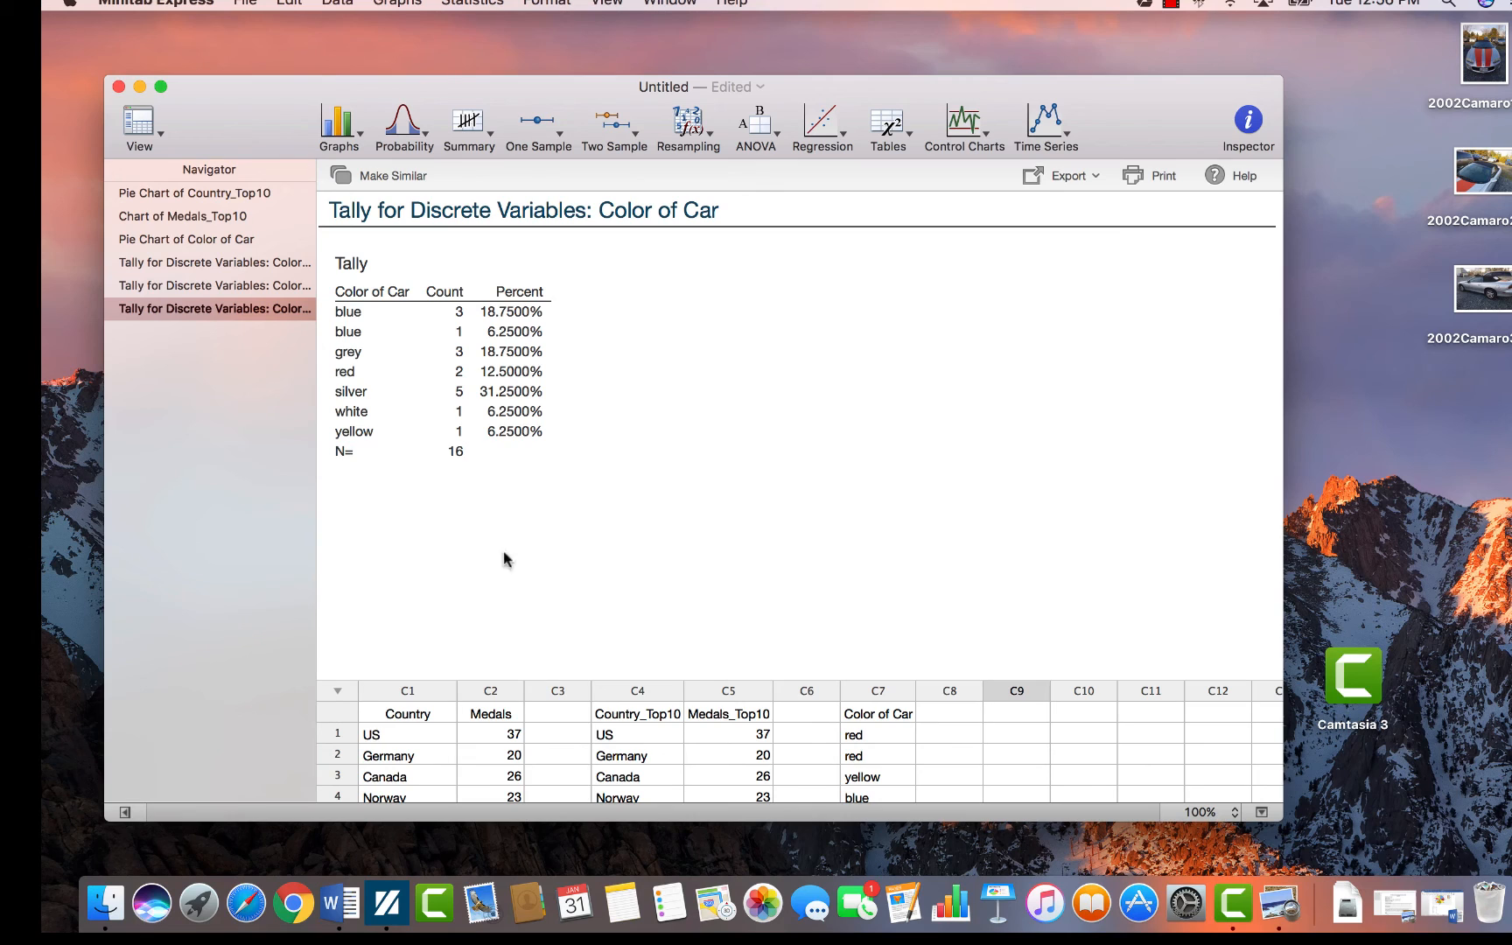
- Display the Medals_Top10 bar chart and save the project to the Desktop as "Olympic Metal"
click(162, 219)
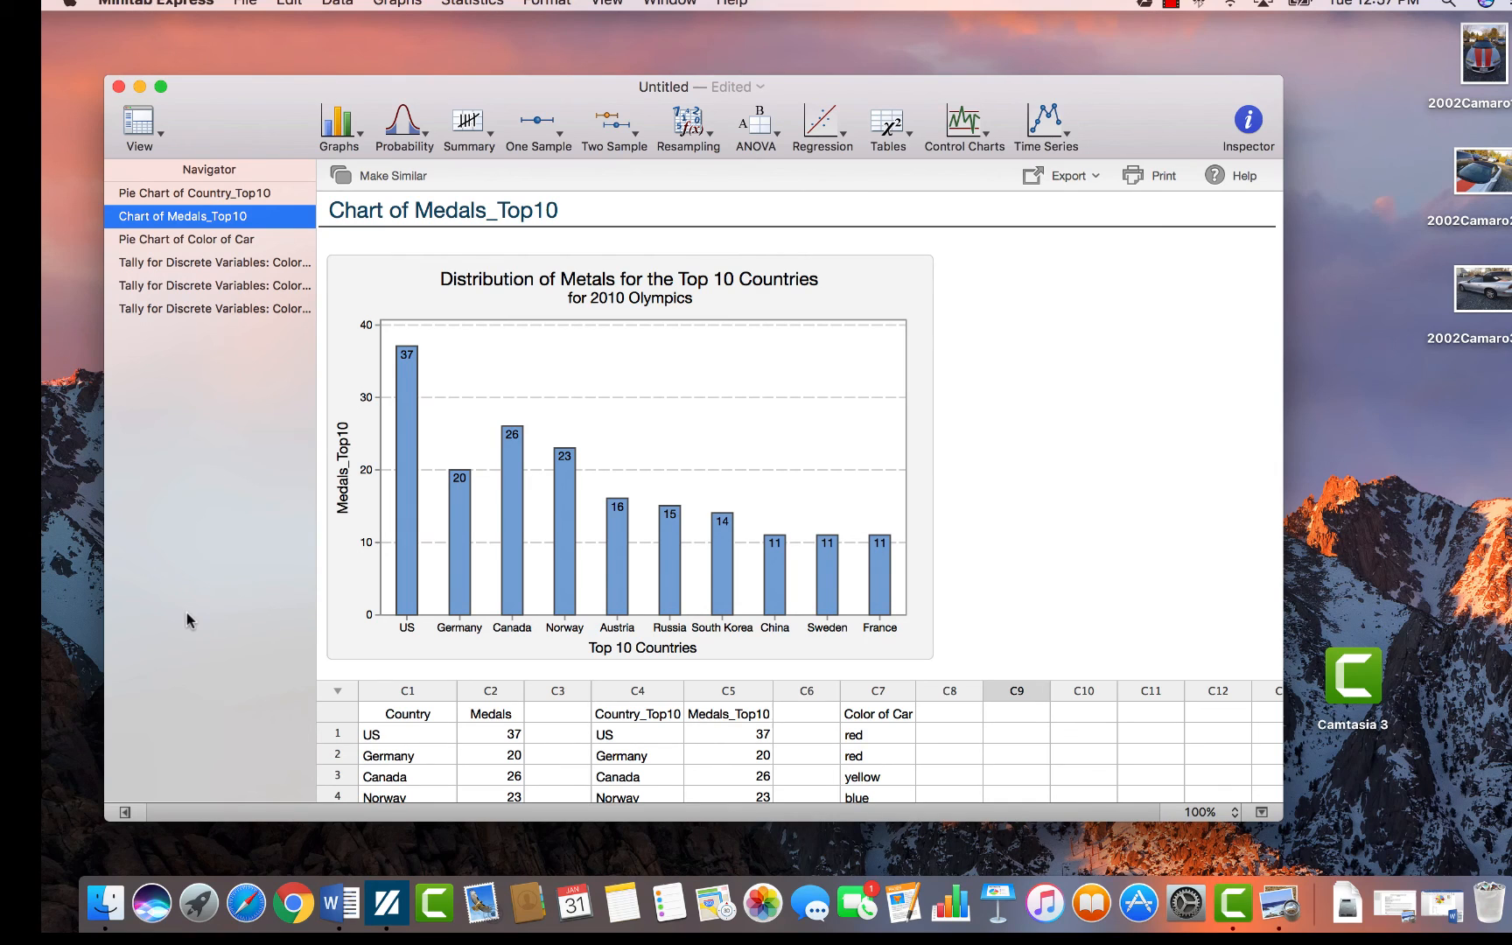
click(245, 4)
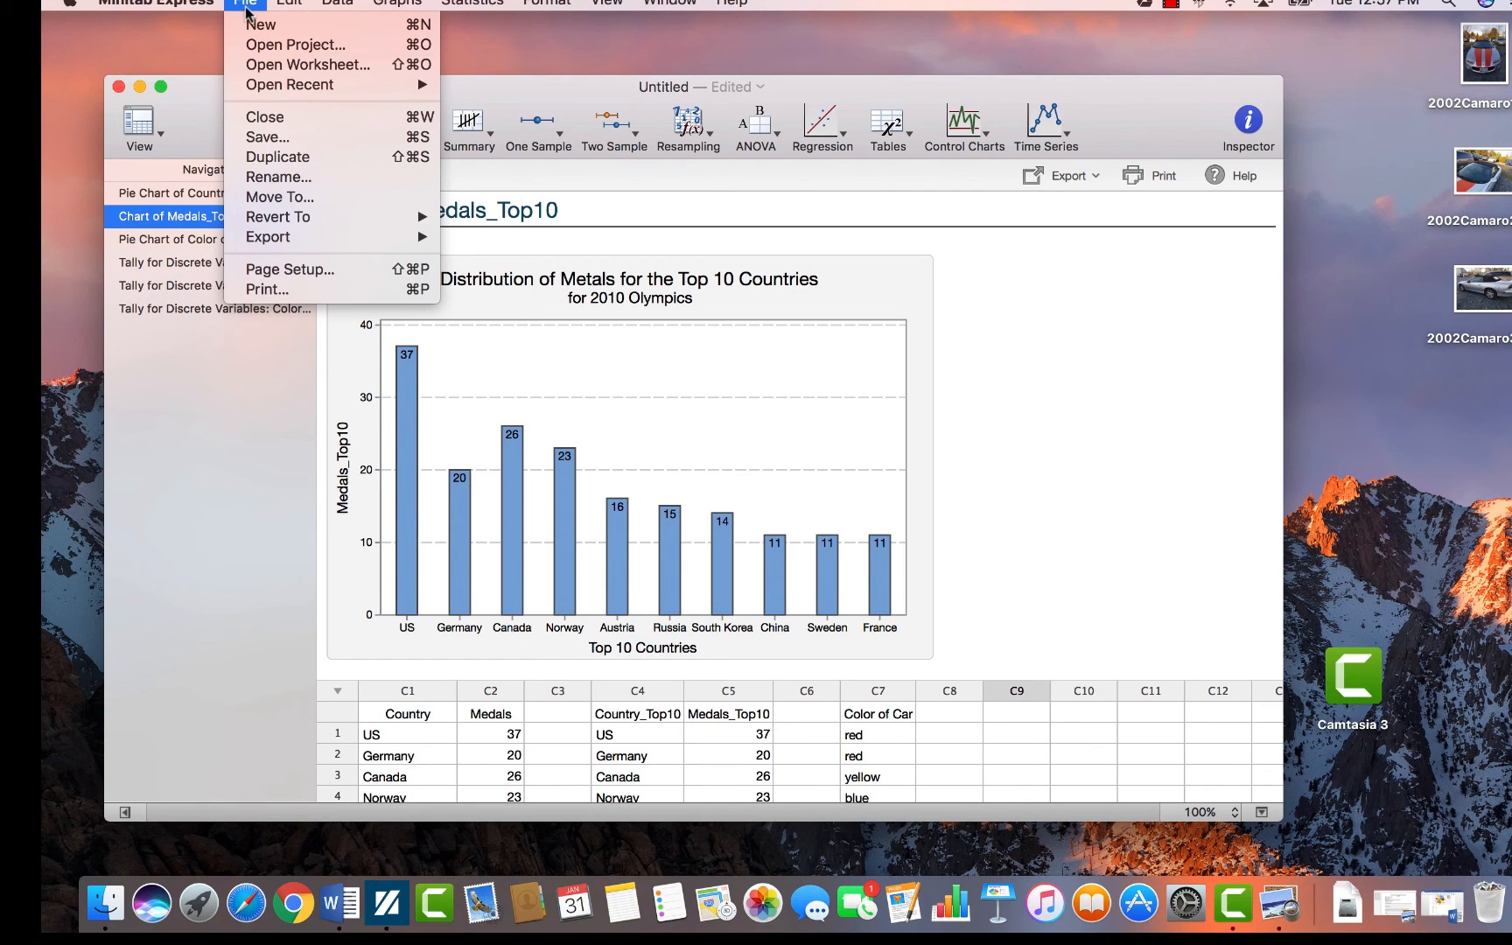
click(284, 137)
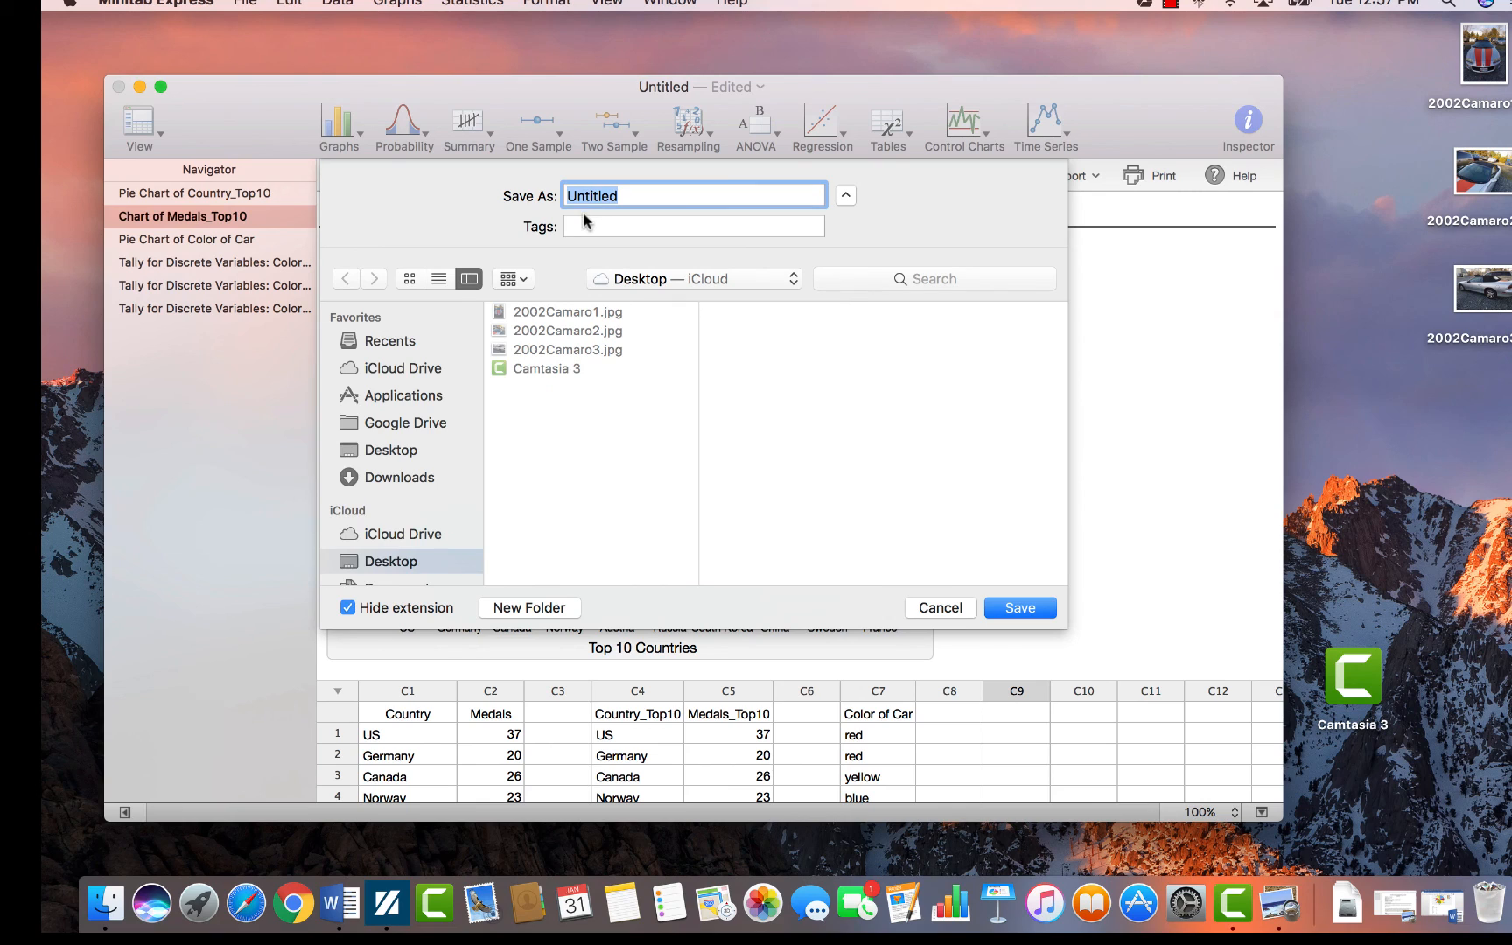
text(Olympic Metal)
click(403, 451)
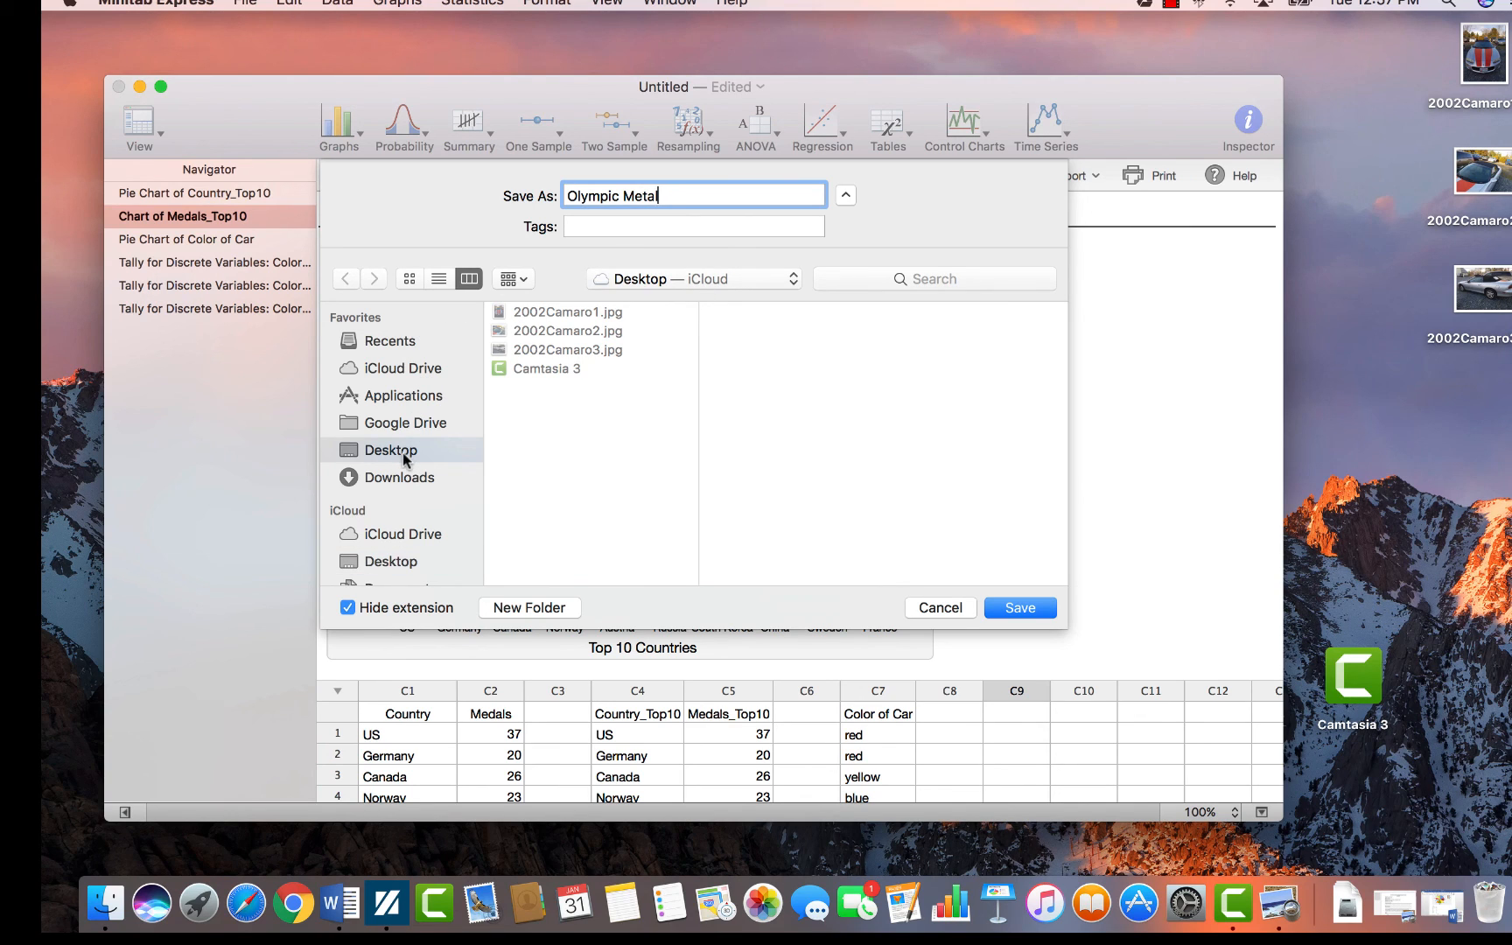
click(1033, 608)
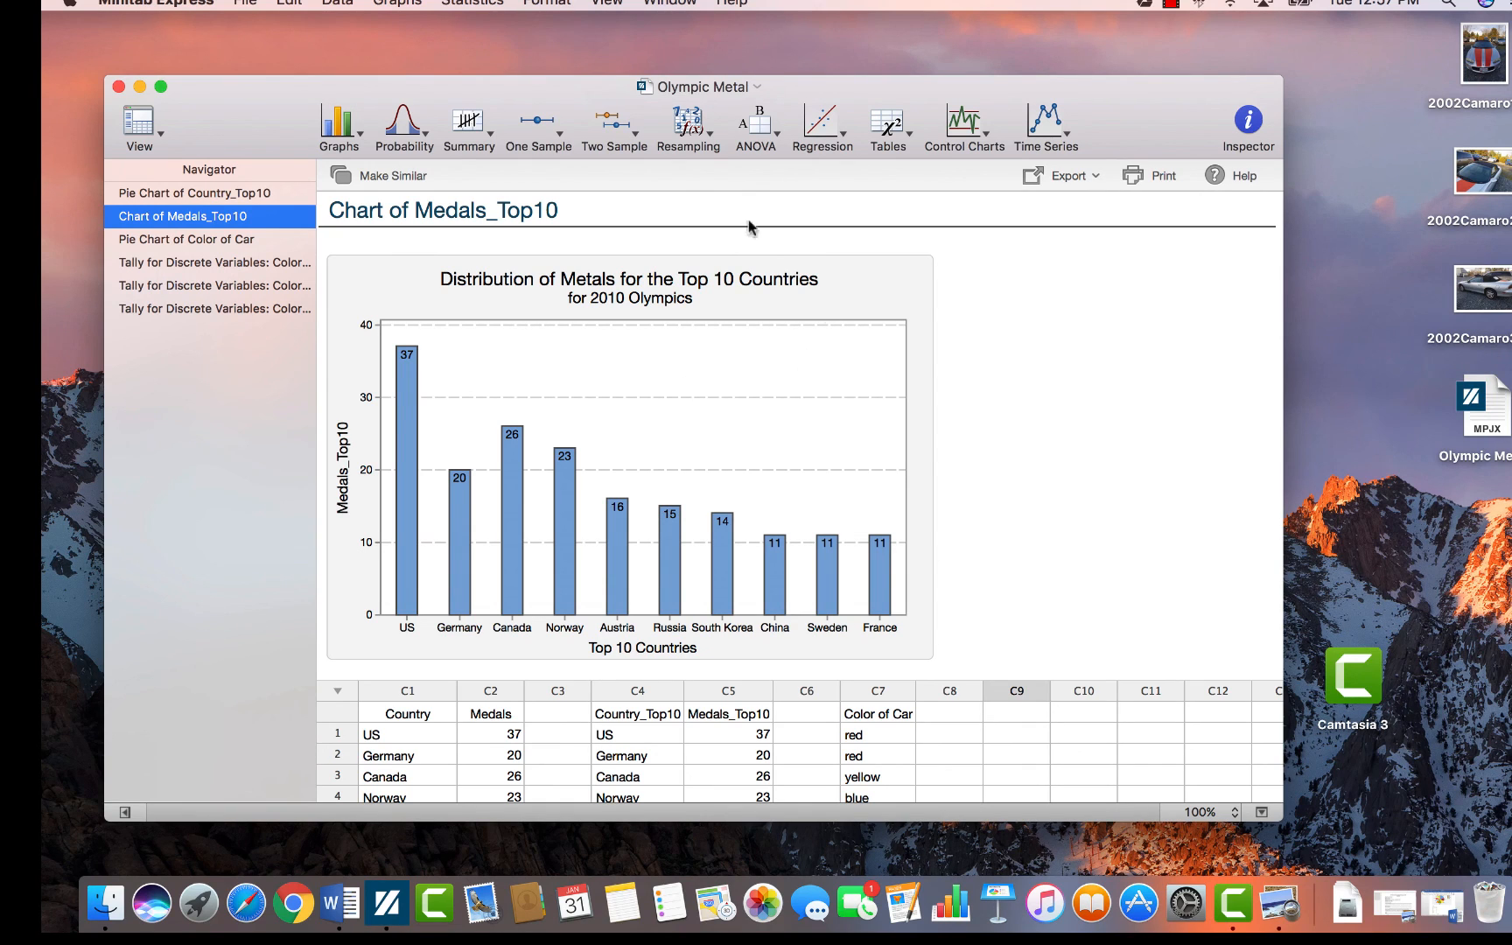
- Quit Minitab Express and reopen the saved Olympic Metal project from the desktop, dismissing the welcome window
click(147, 4)
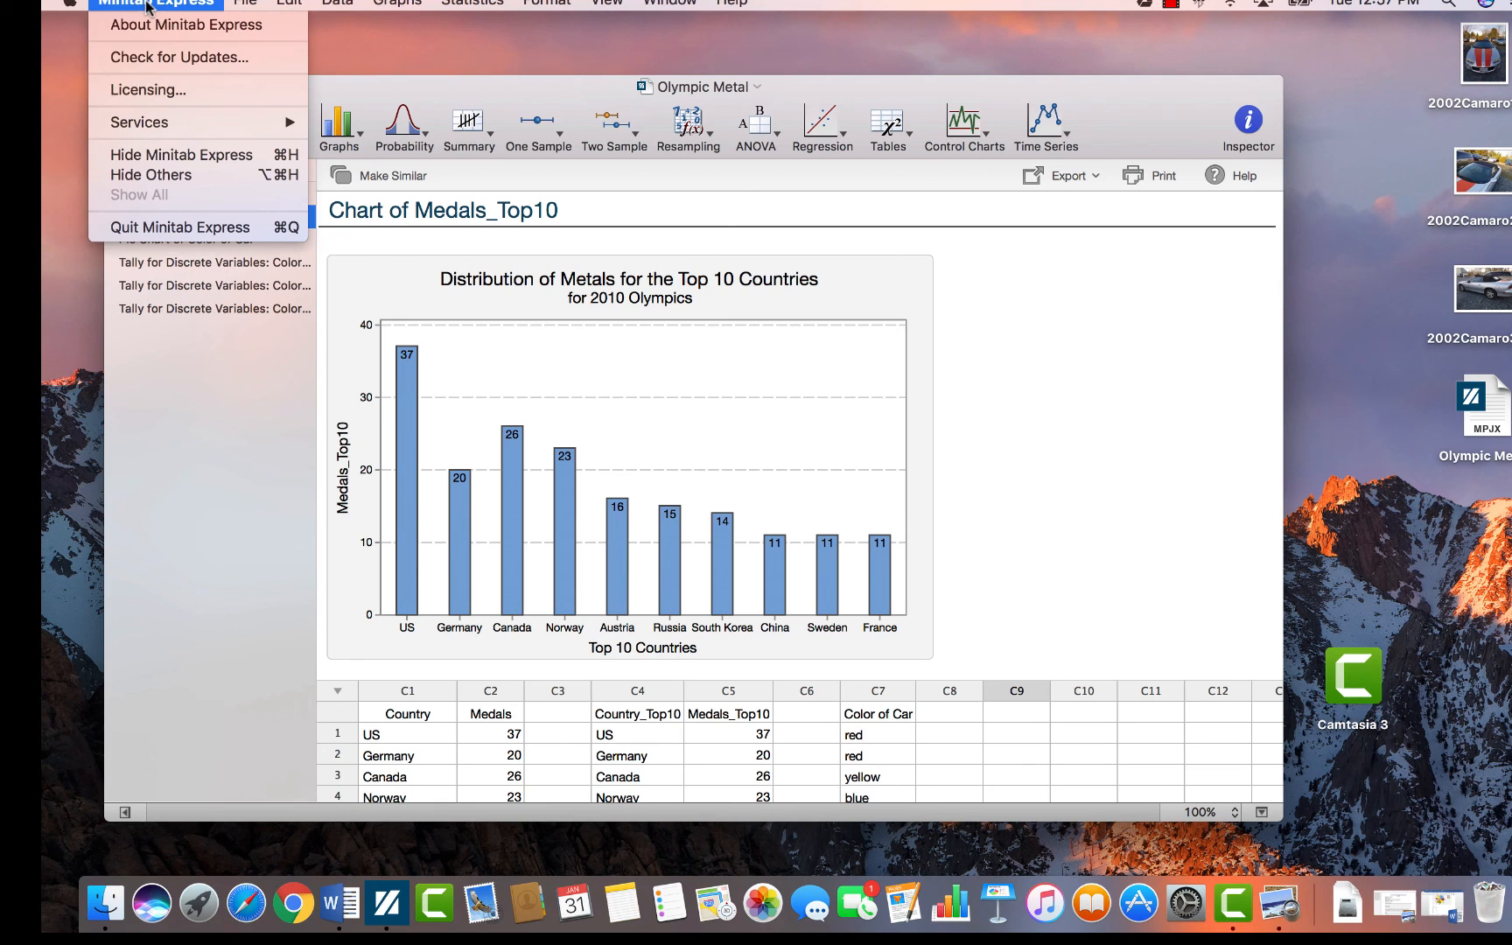
click(151, 224)
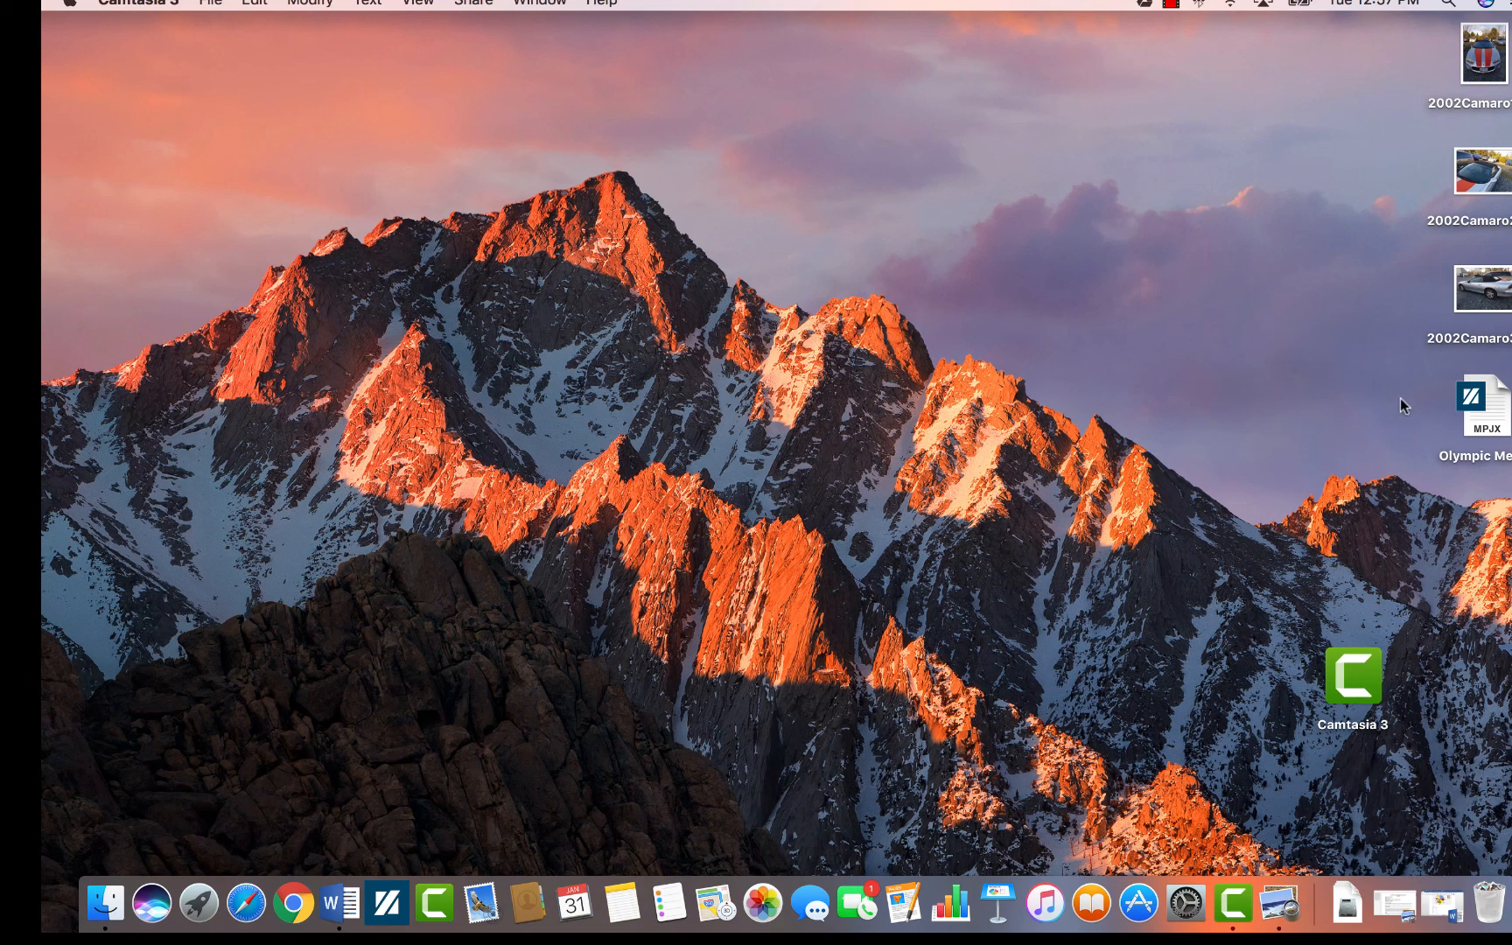
double_click(1477, 426)
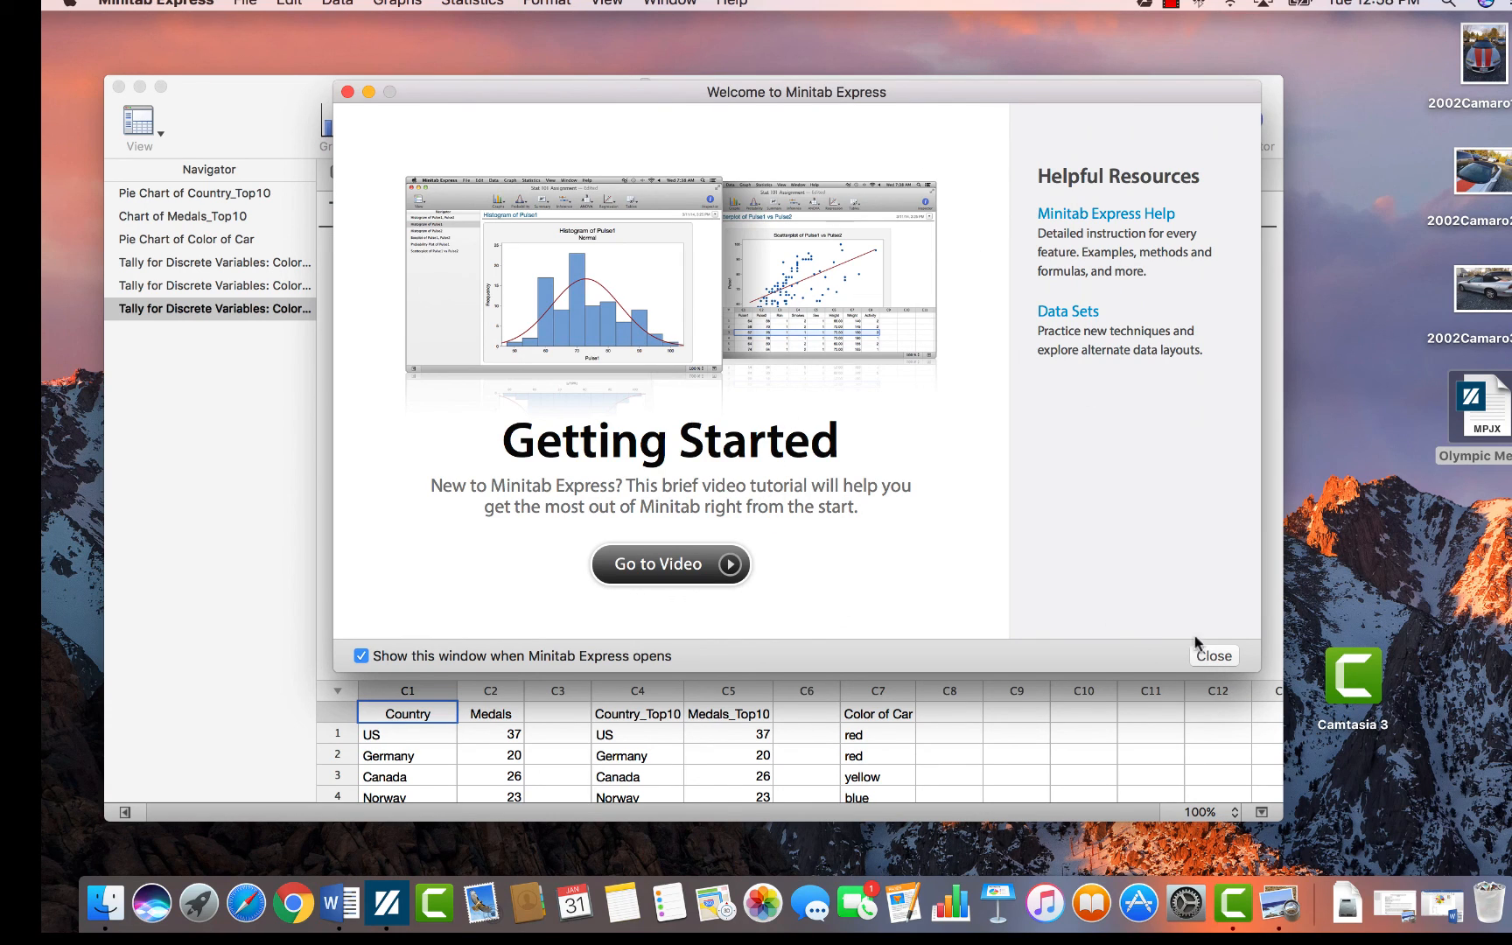
click(1208, 656)
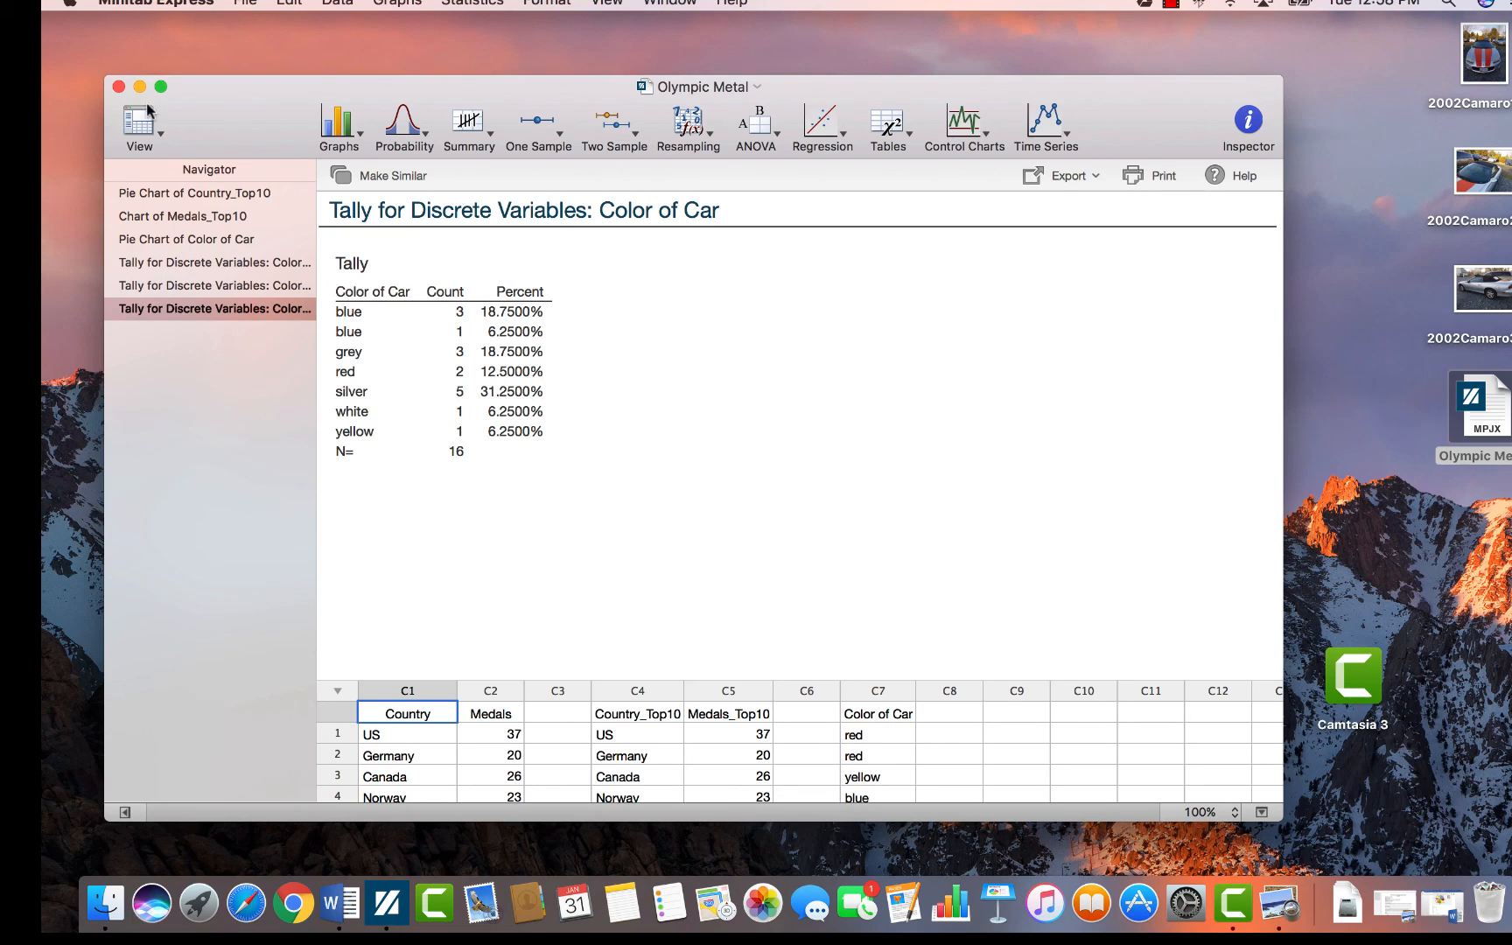
right_click(1246, 907)
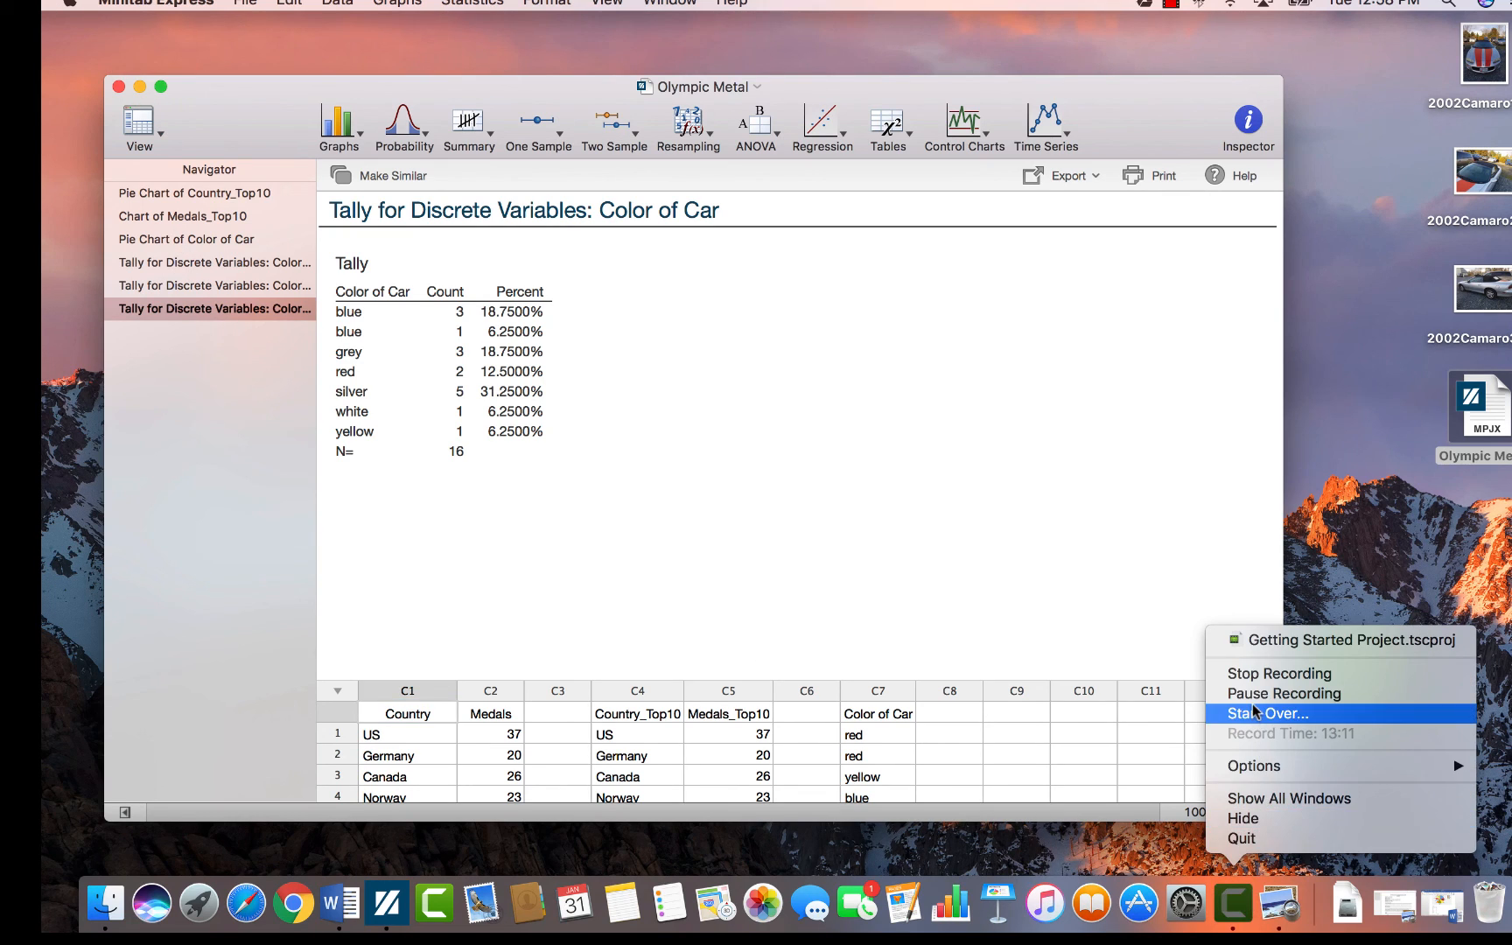